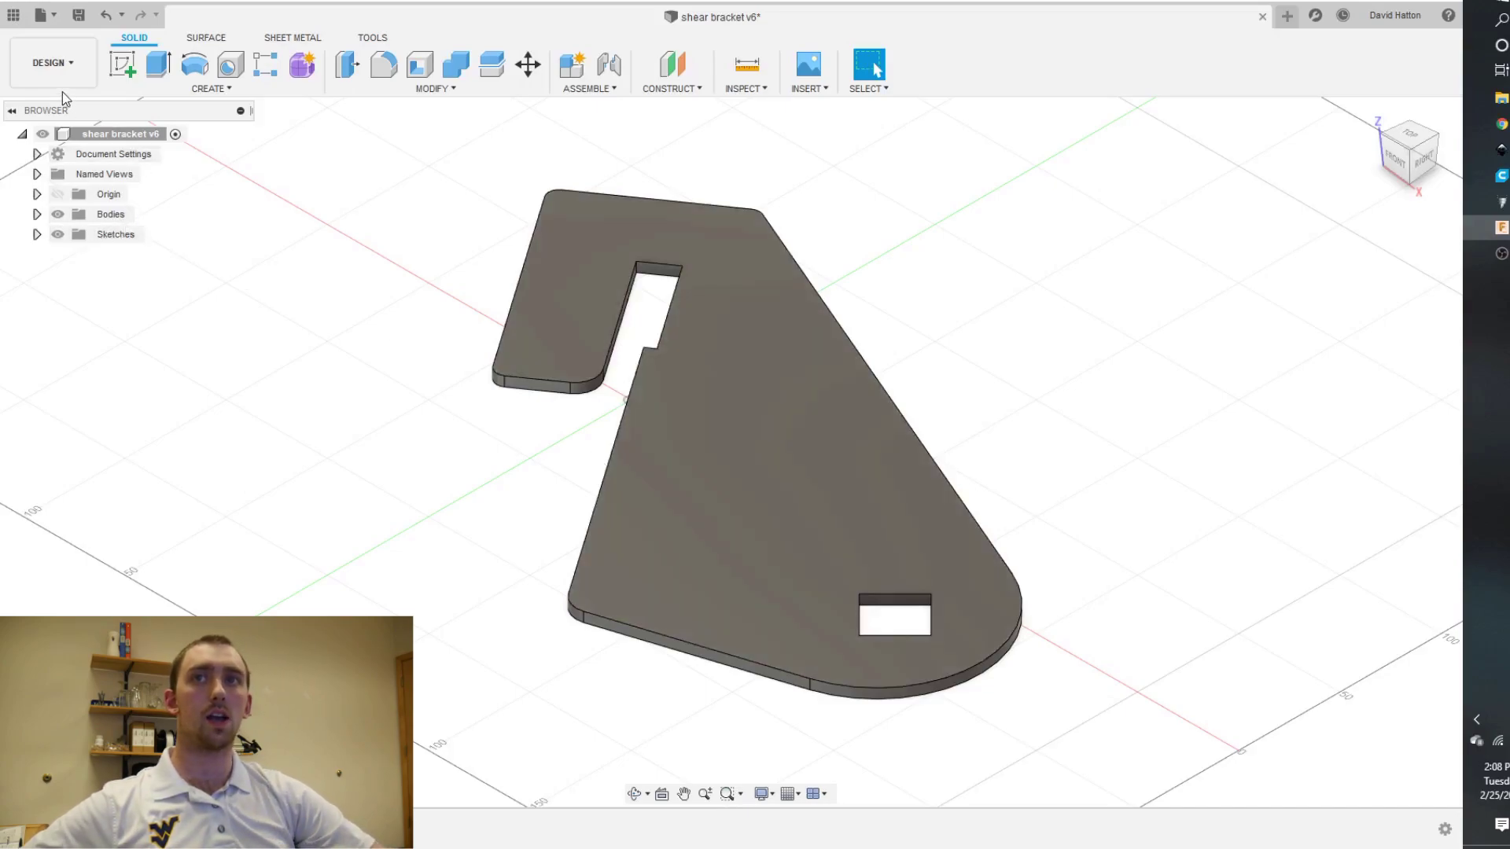
Step: Switch to the Manufacture workspace and create a new setup with the Cutting operation type
{"action": "left_click", "coordinate": [75, 76]}
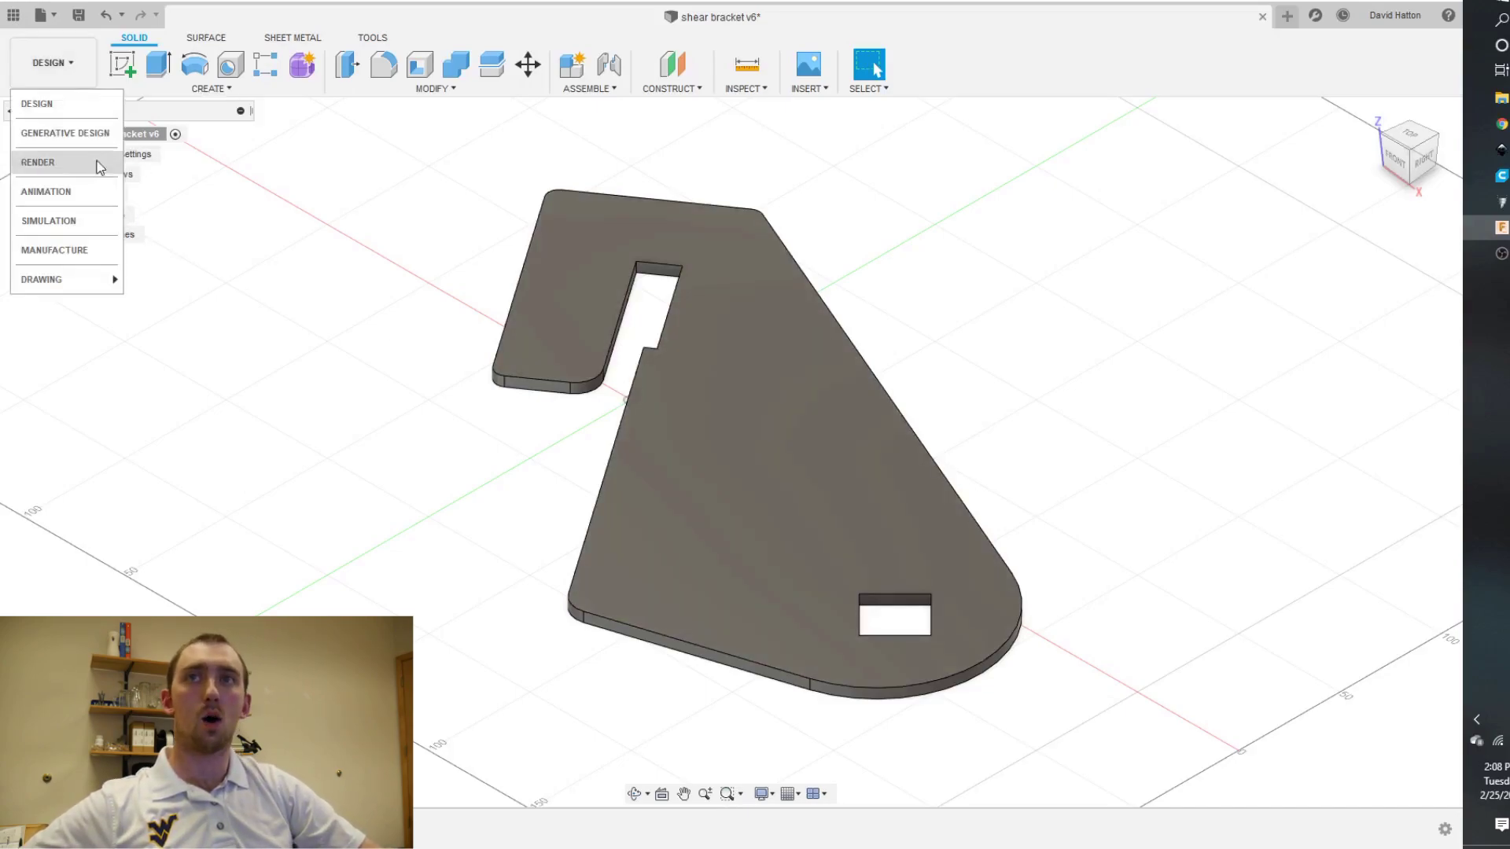
{"action": "left_click", "coordinate": [110, 263]}
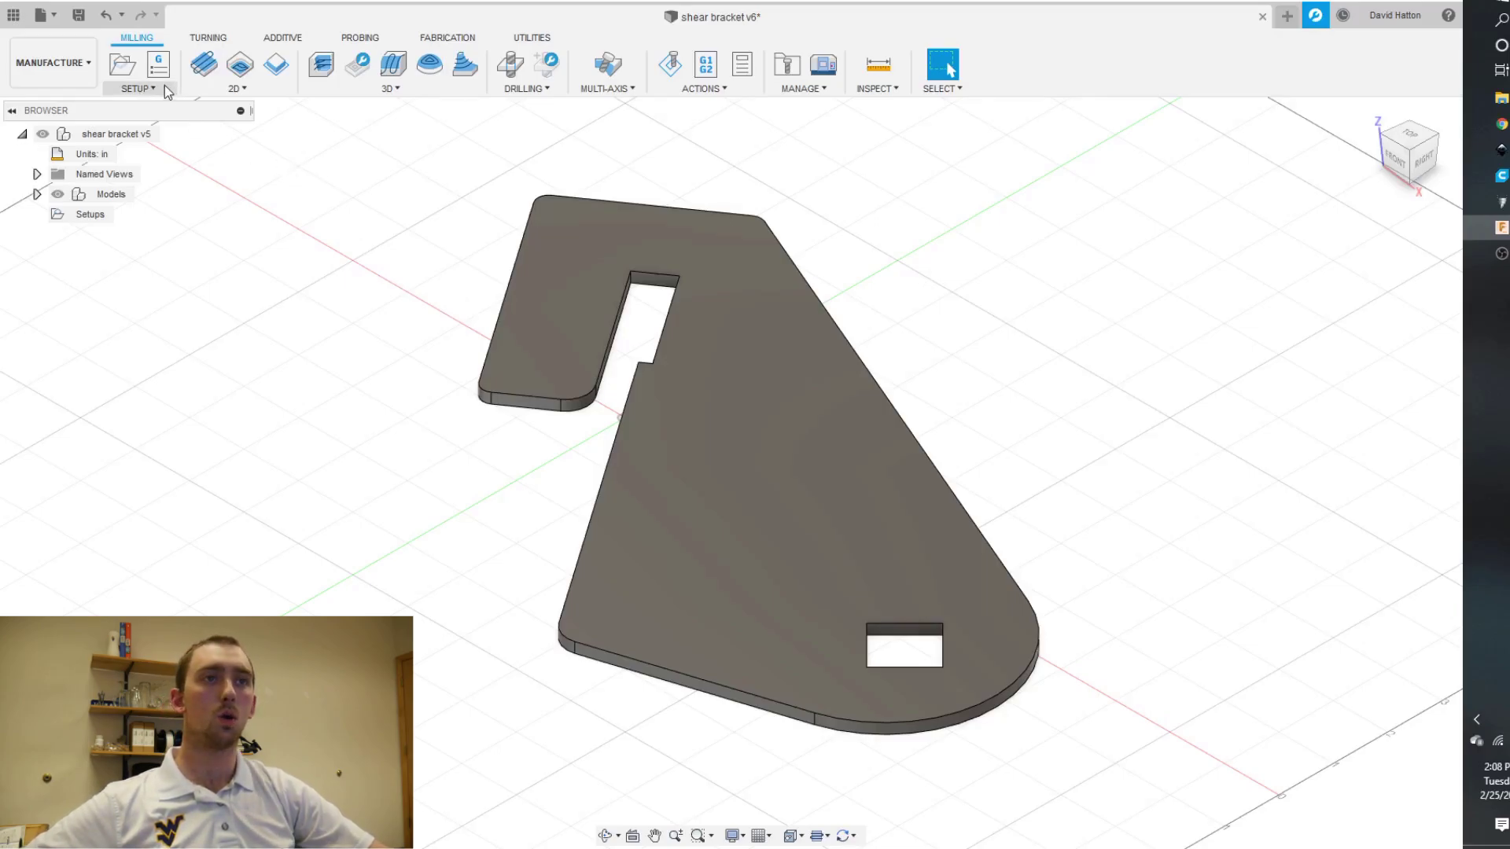
{"action": "left_click", "coordinate": [124, 66]}
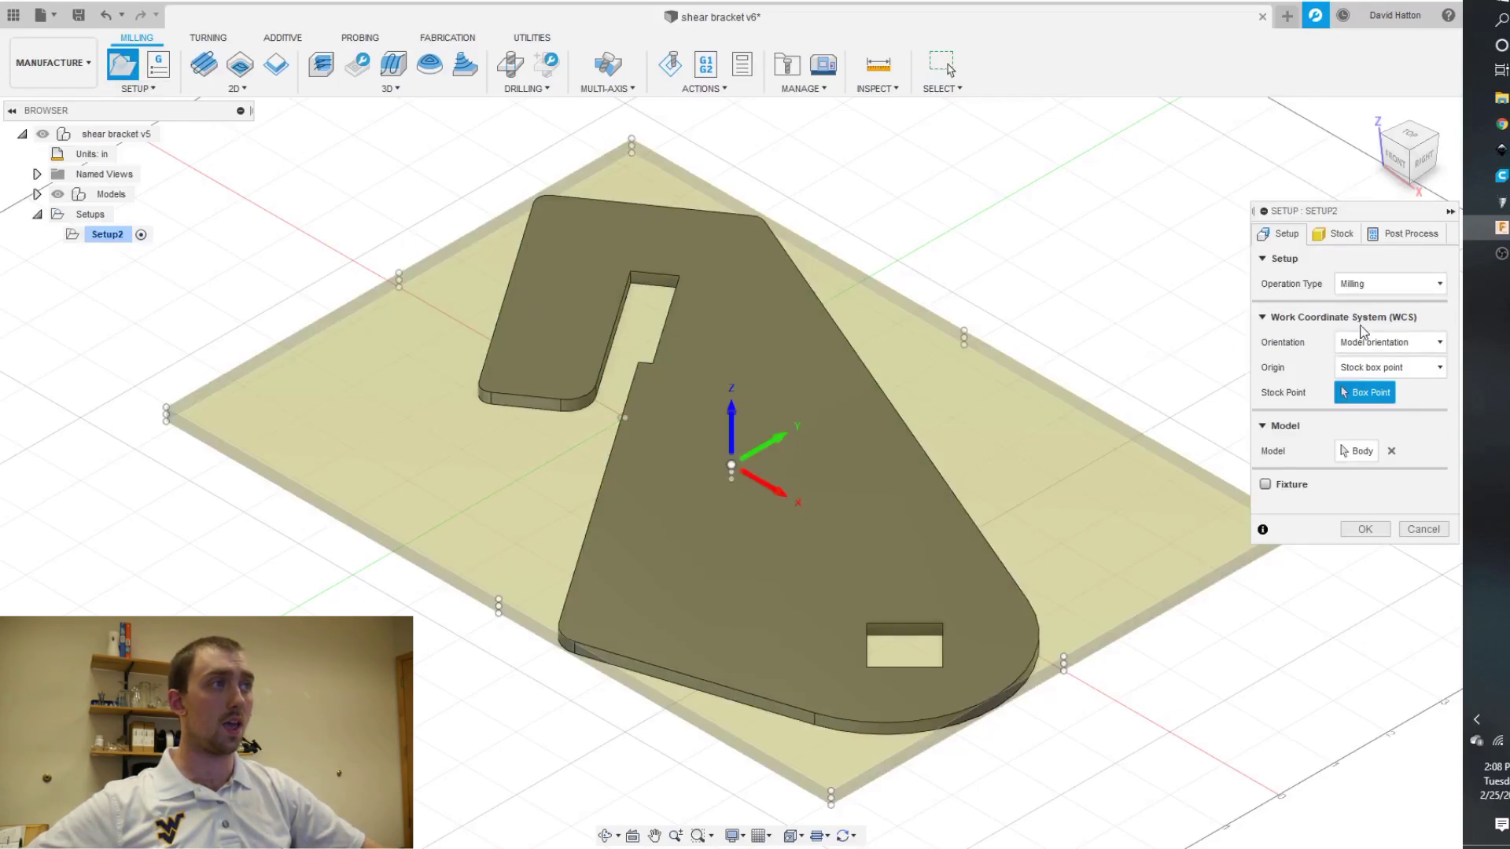
{"action": "mouse_move", "coordinate": [1389, 320]}
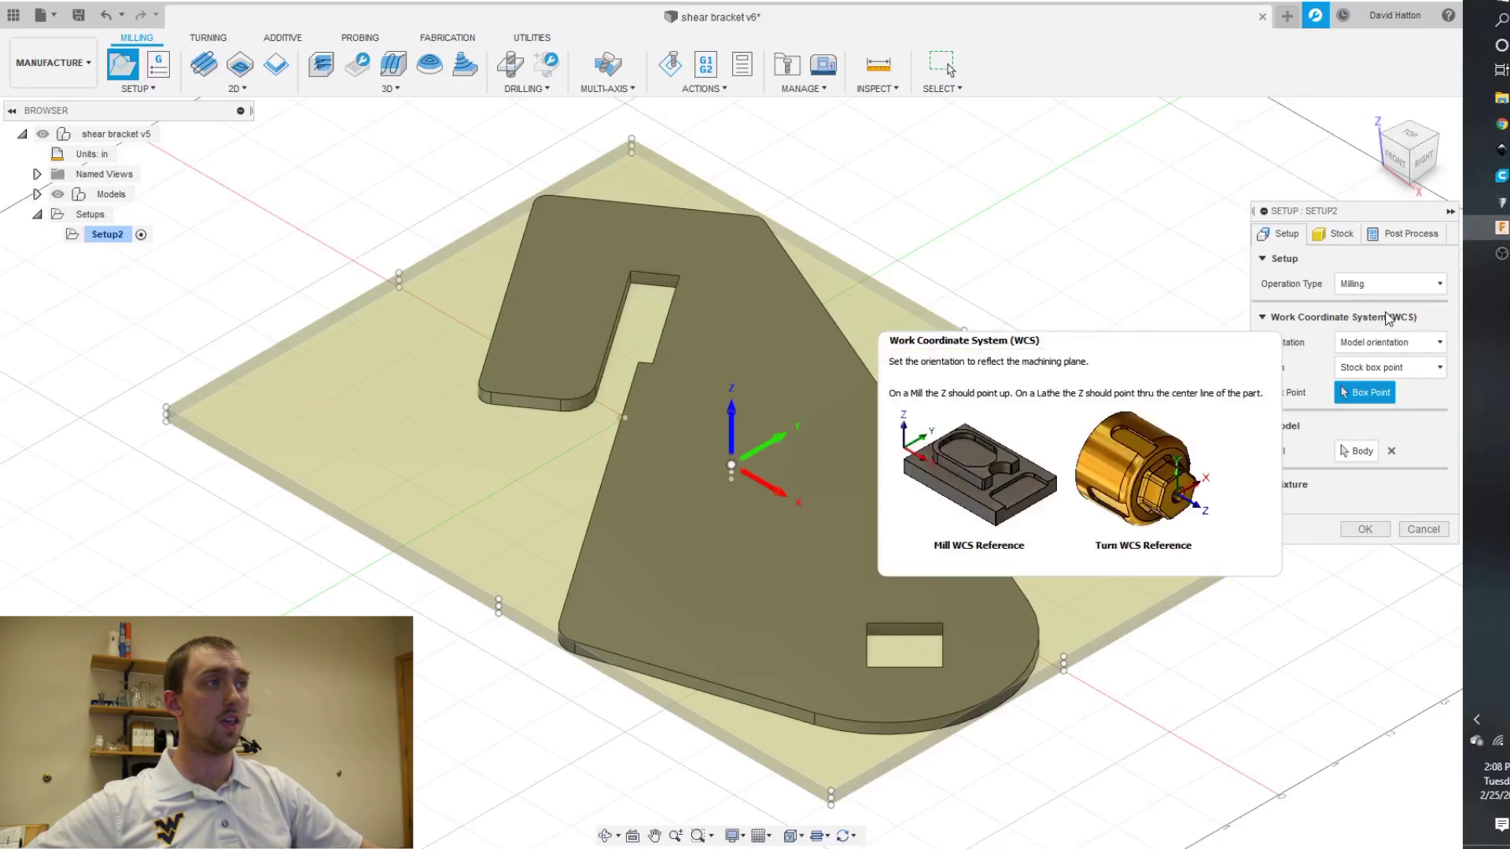
{"action": "left_click", "coordinate": [1383, 283]}
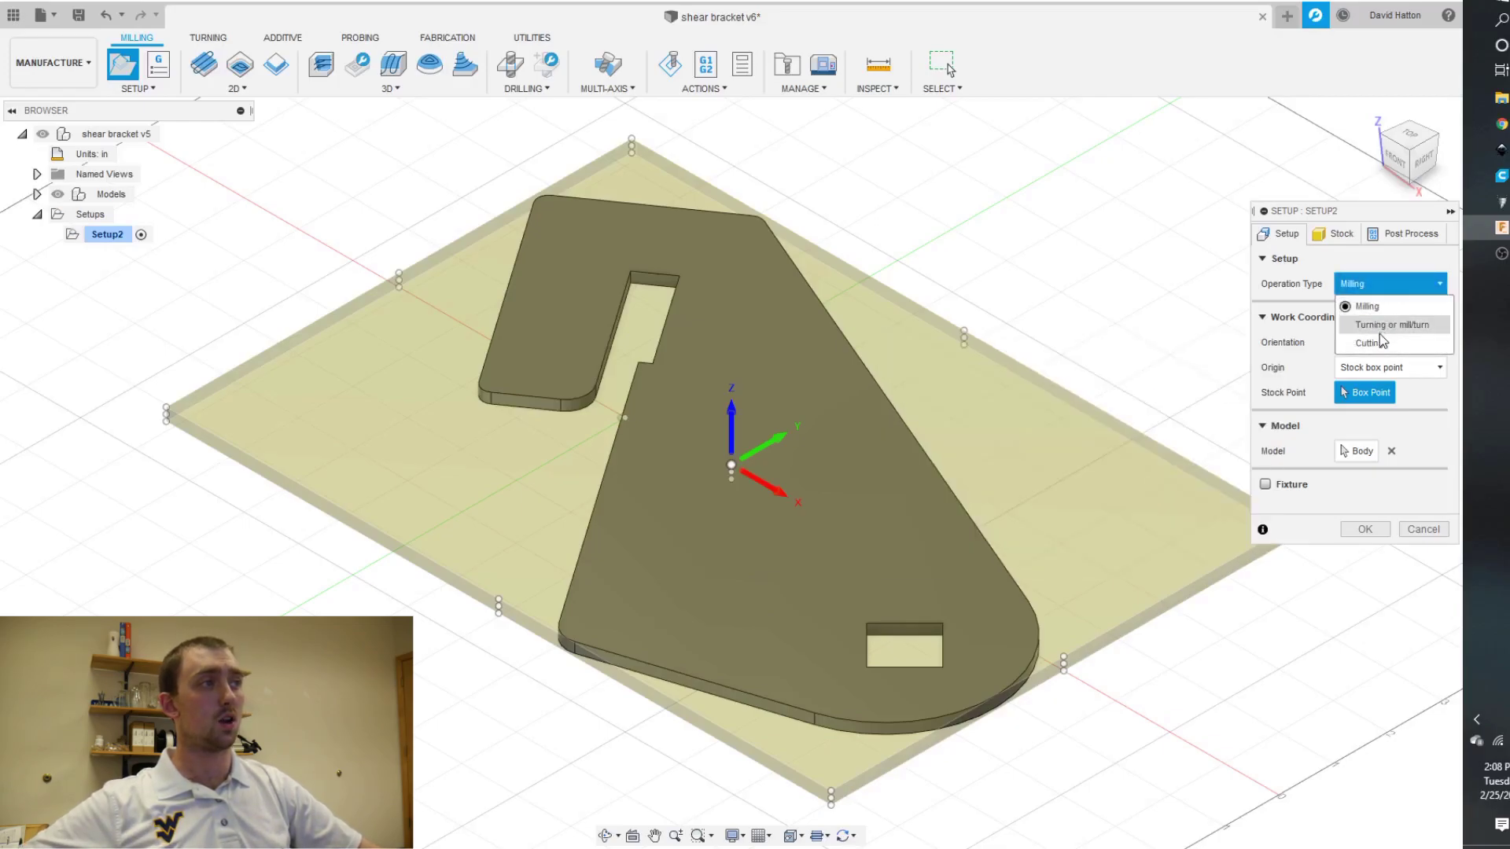
{"action": "left_click", "coordinate": [1372, 343]}
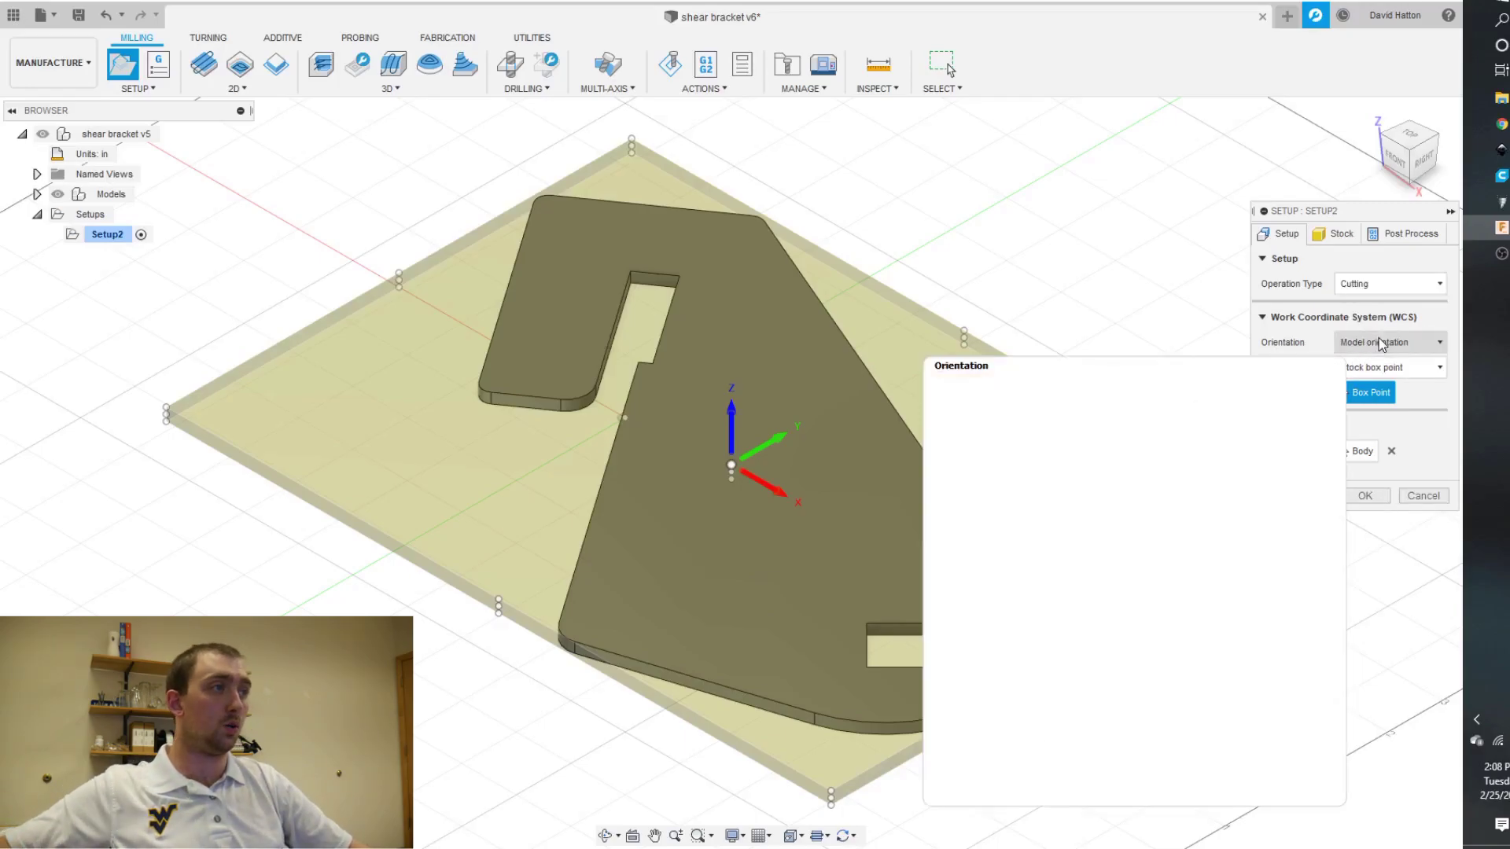
Step: Orient the work coordinate system by Z axis/plane and X axis, using the bracket's top face and its long slanted edge
{"action": "left_click", "coordinate": [1380, 344]}
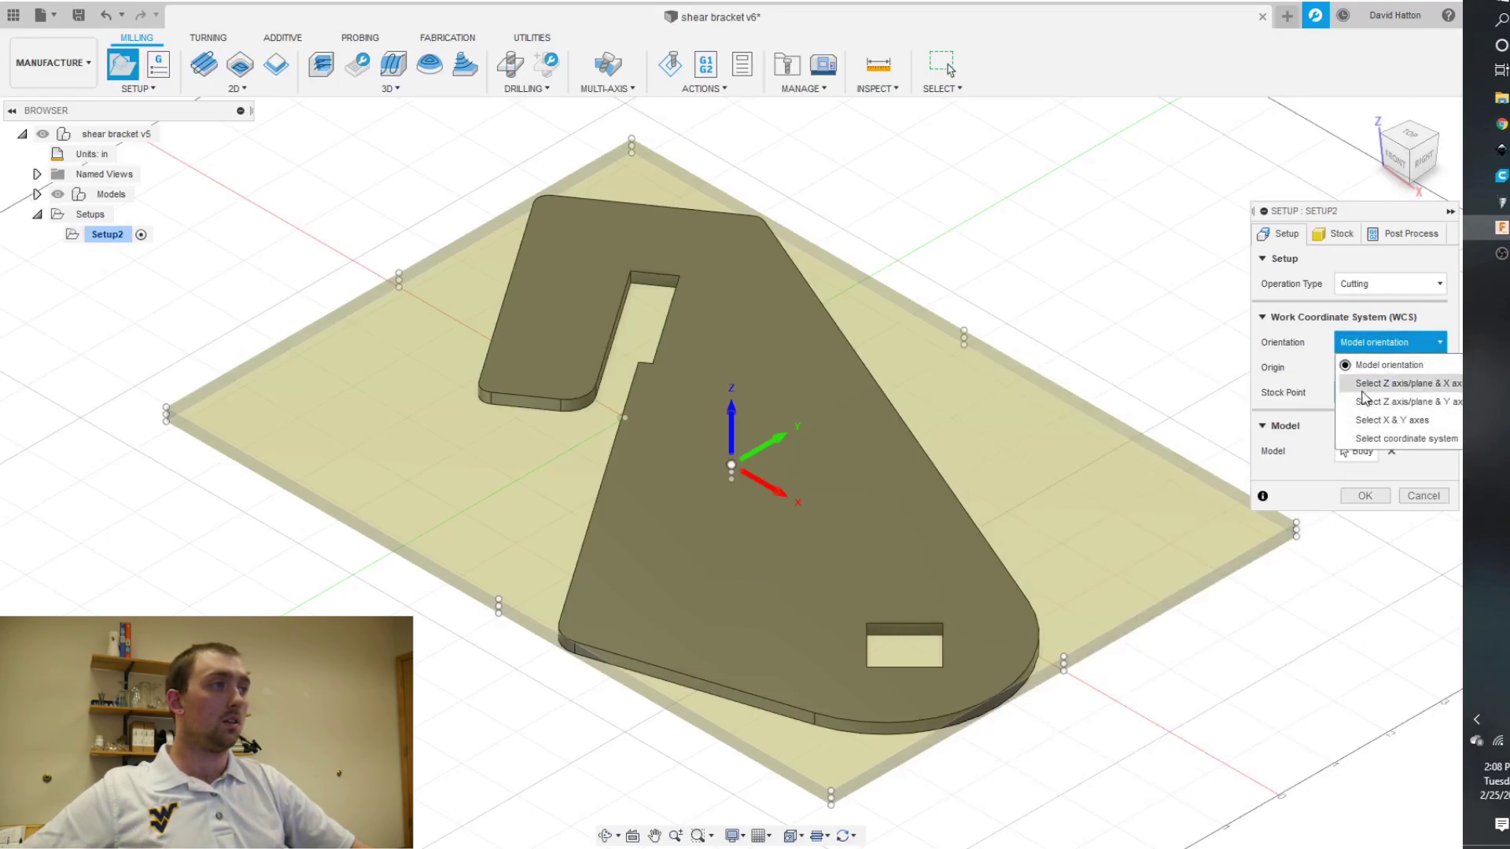
{"action": "left_click", "coordinate": [1363, 385]}
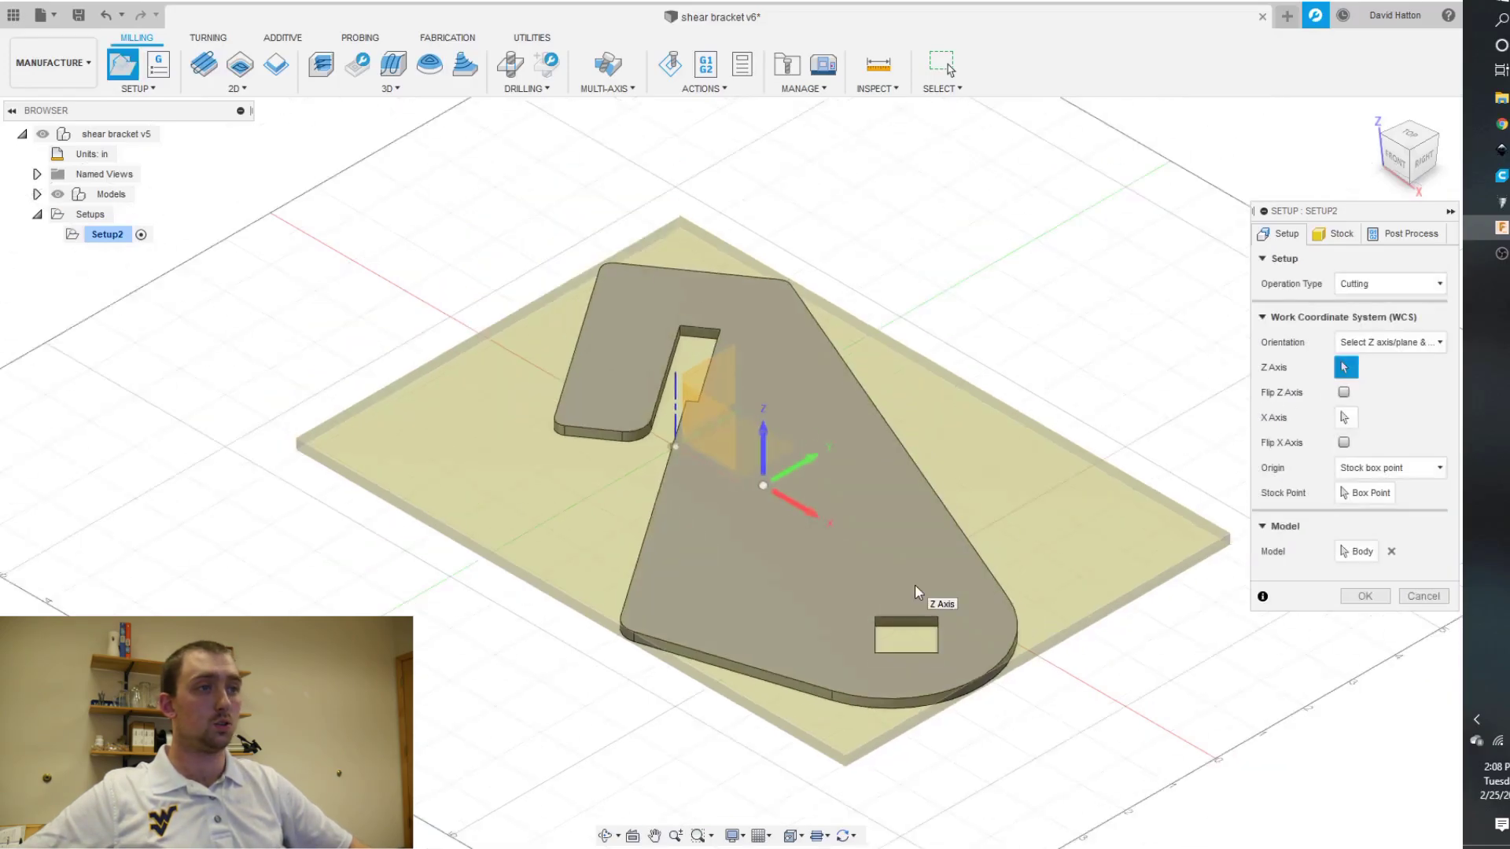
{"action": "left_click", "coordinate": [914, 584]}
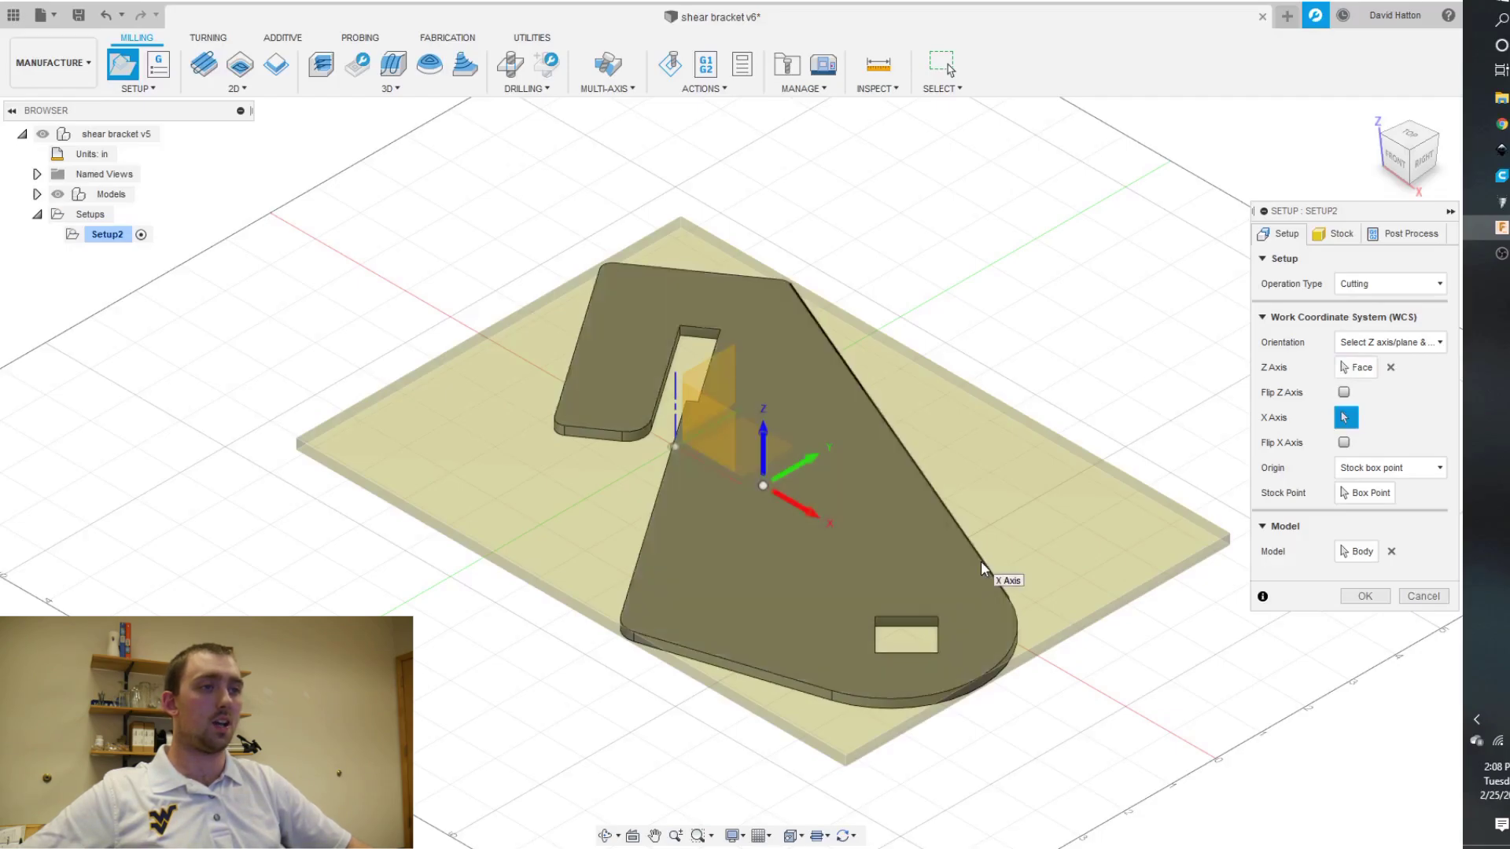
{"action": "left_click", "coordinate": [980, 563]}
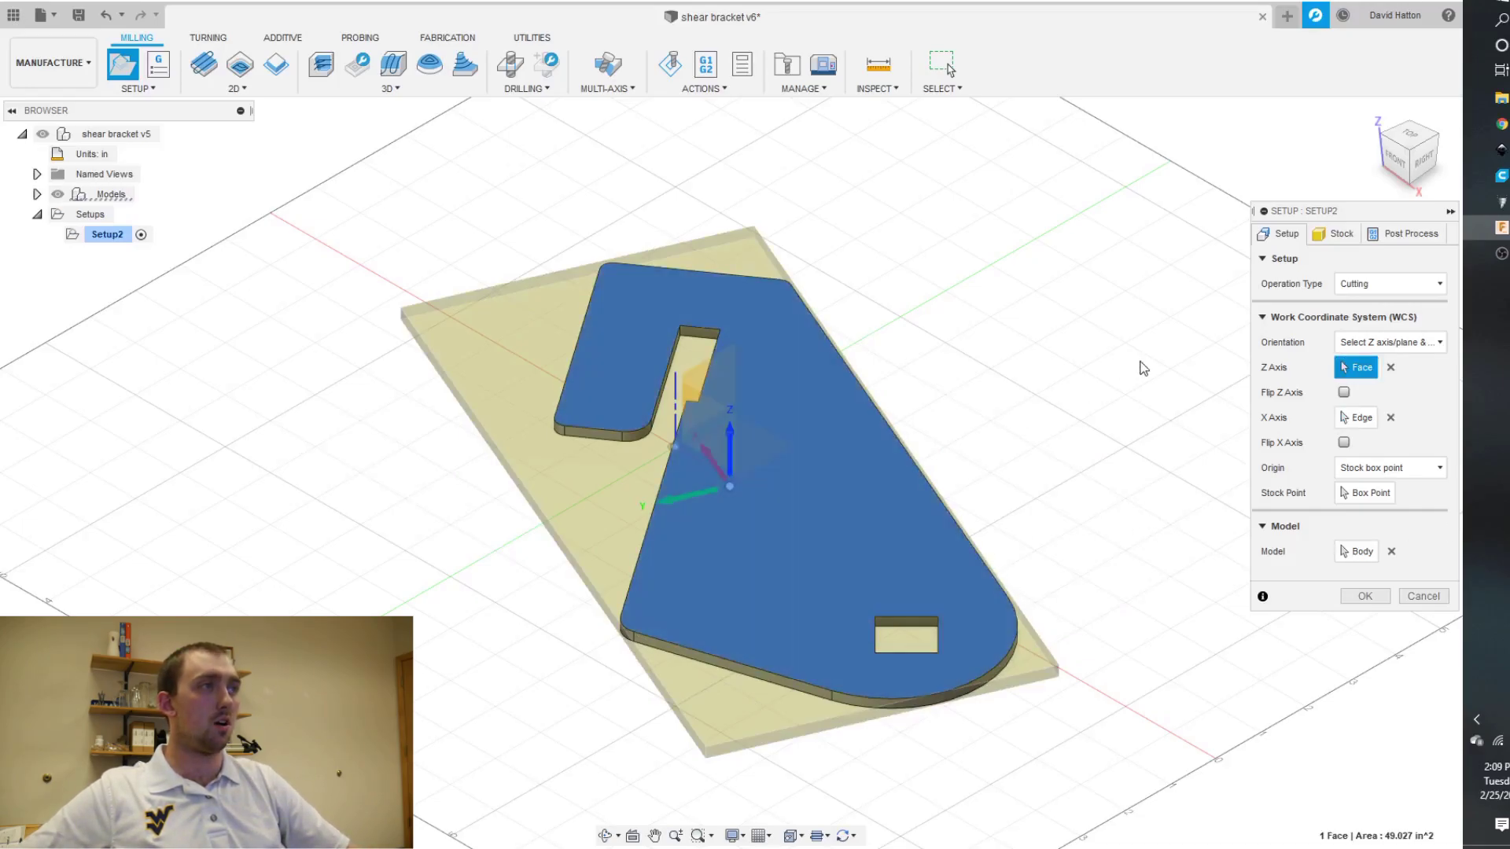
Step: Place the setup origin on the upper stock box point at the corner beside the bracket's rounded end, and finish the setup
{"action": "left_click", "coordinate": [1328, 235]}
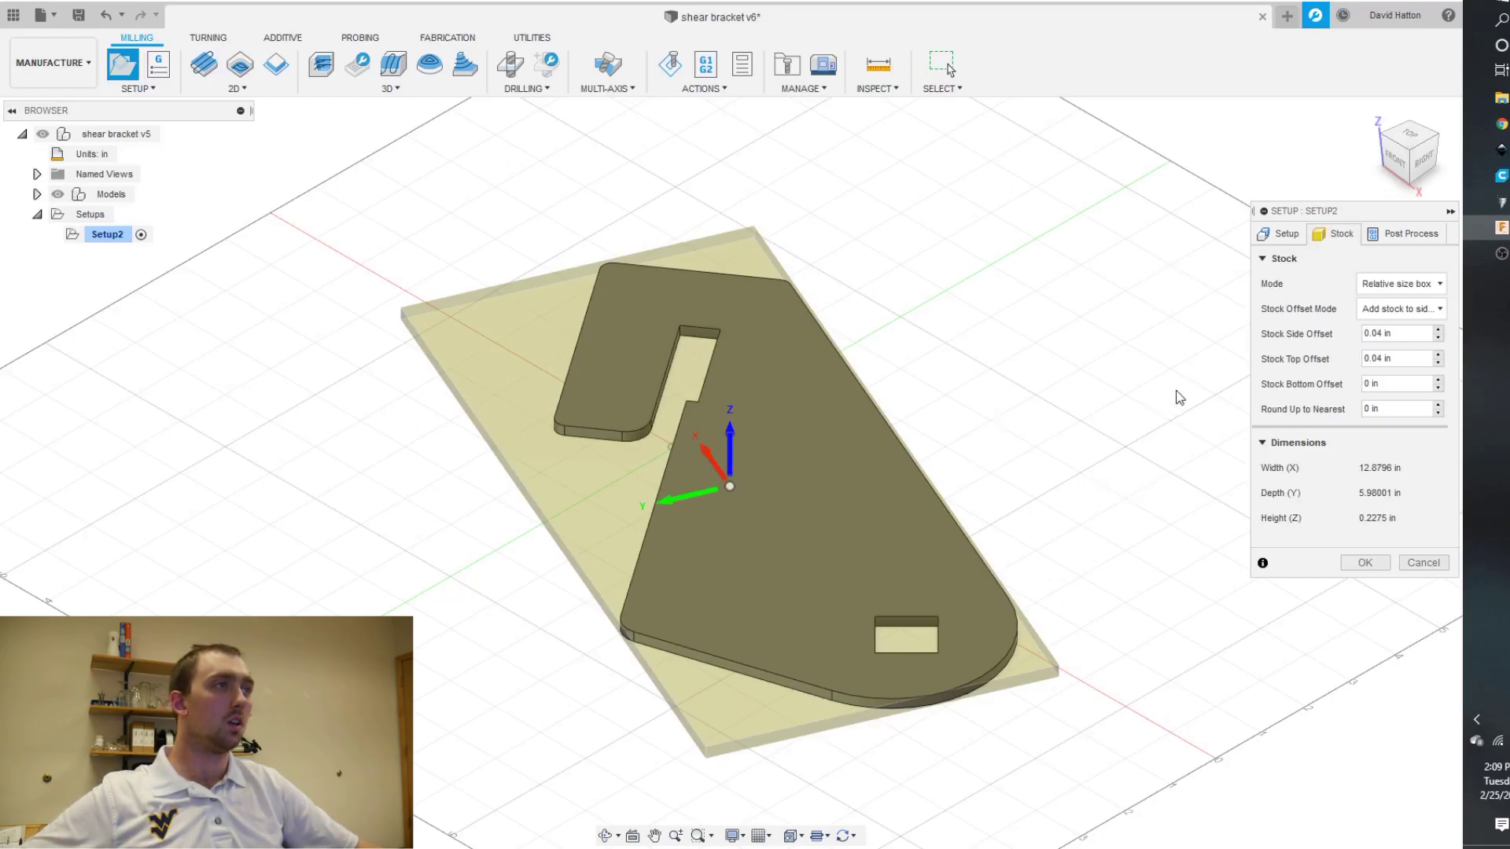
{"action": "left_click", "coordinate": [1293, 234]}
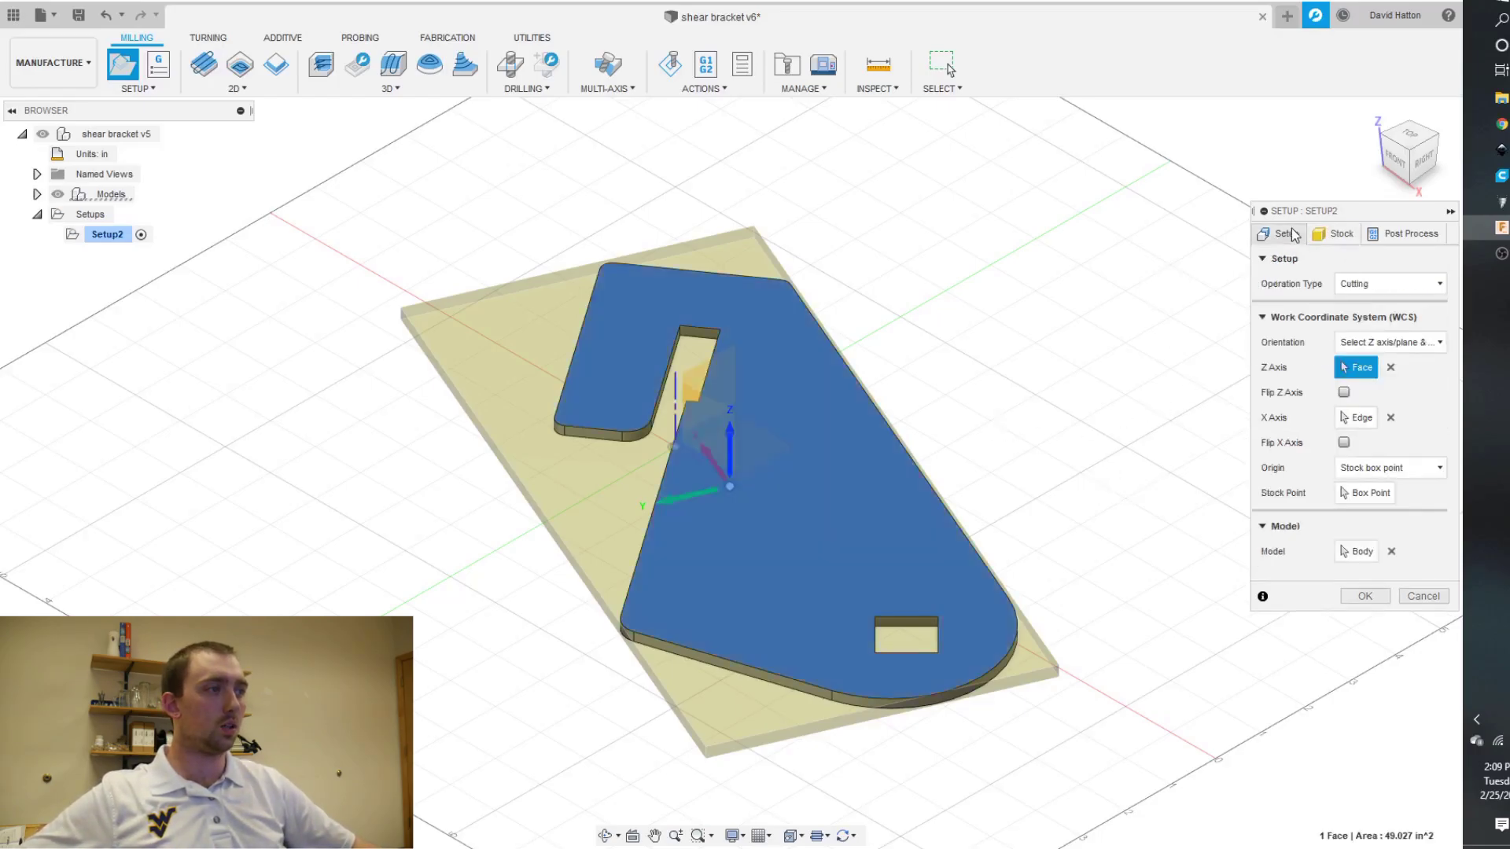
{"action": "left_click", "coordinate": [1355, 493]}
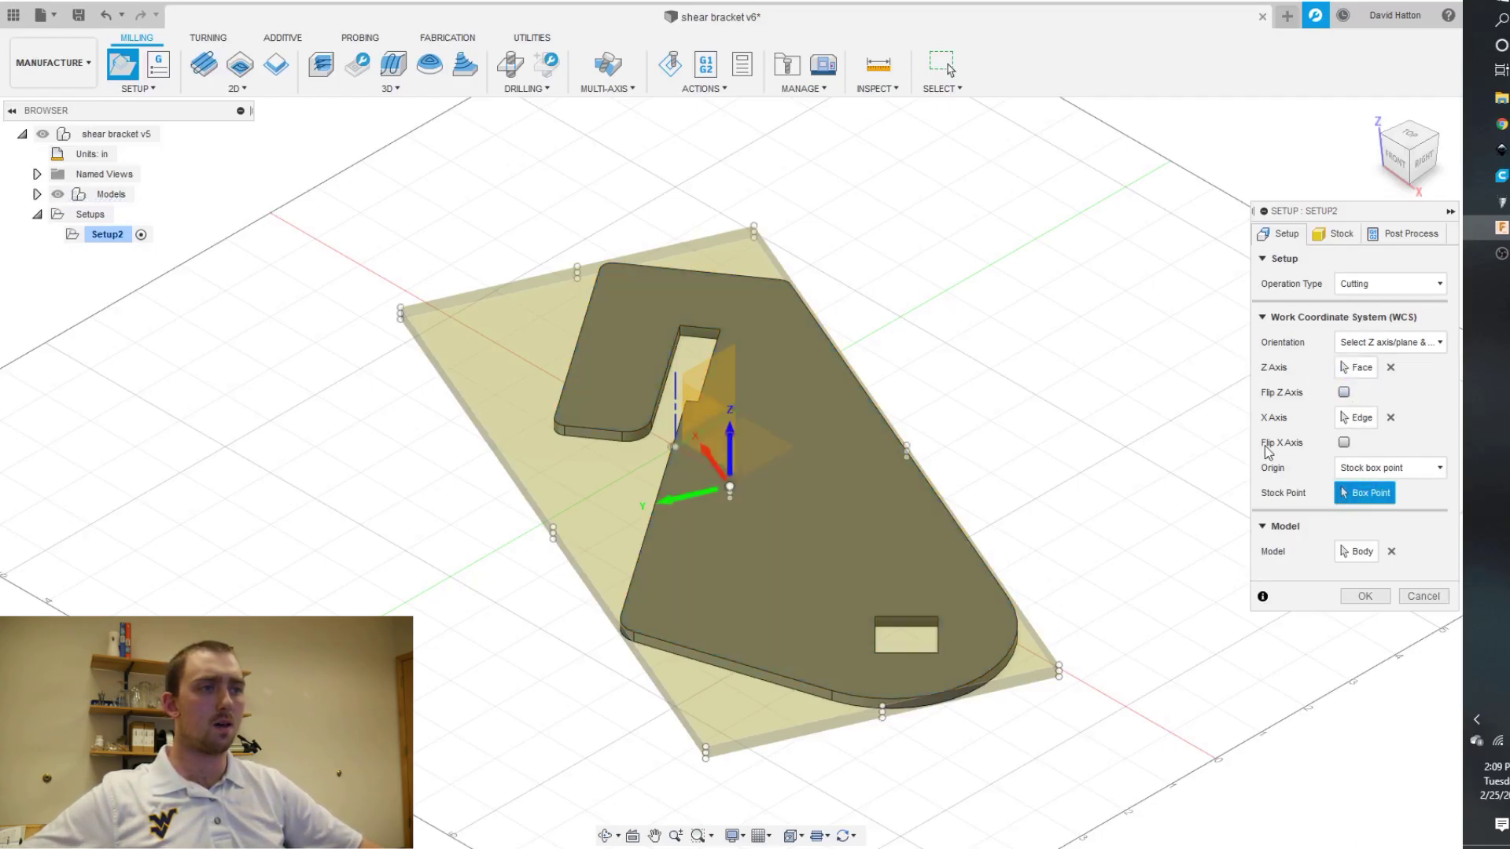
{"action": "left_click", "coordinate": [1059, 666]}
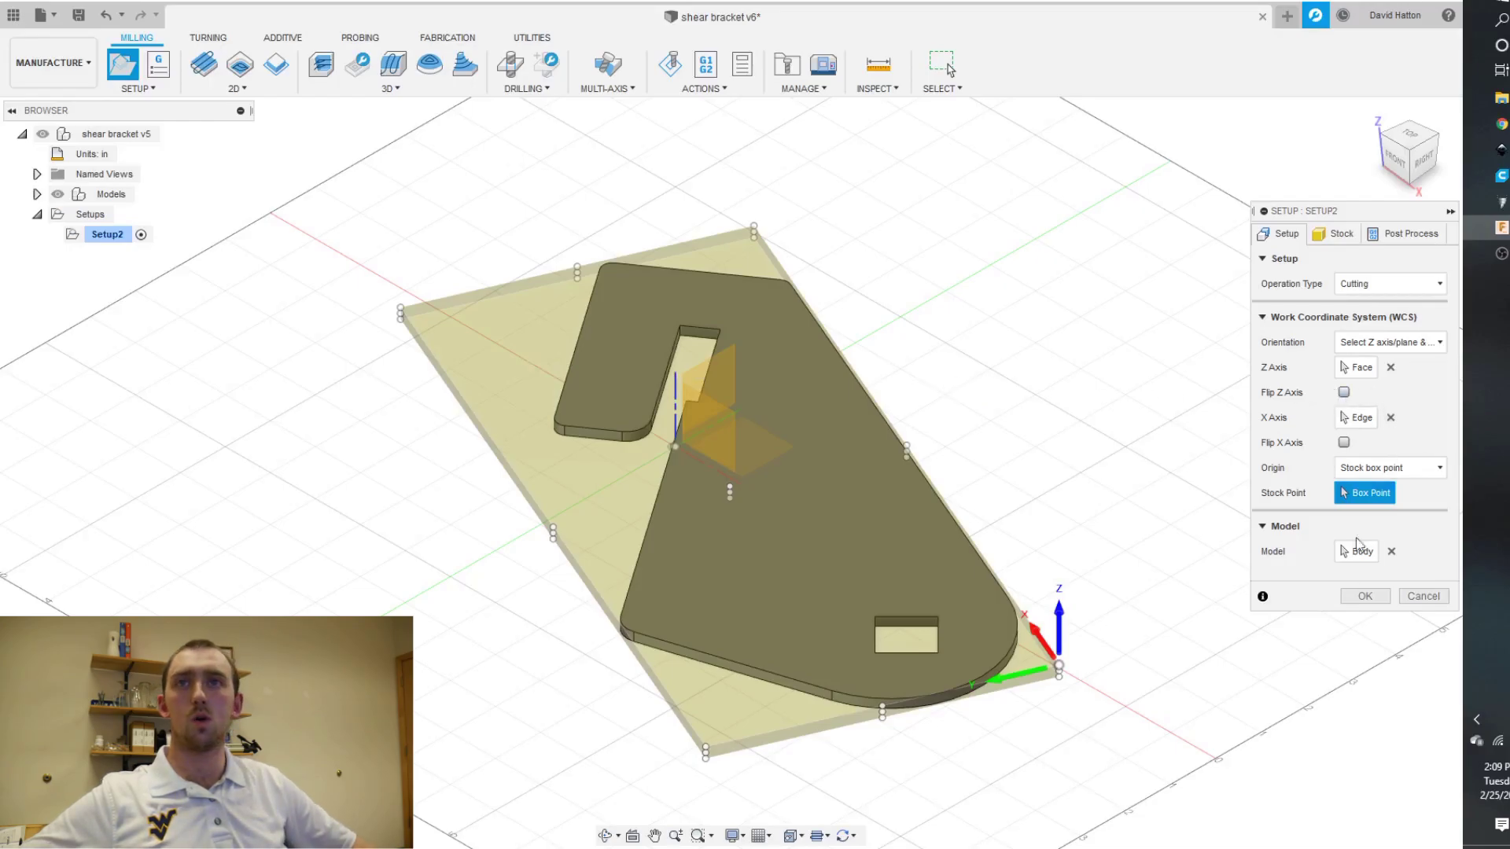
{"action": "left_click", "coordinate": [1360, 597]}
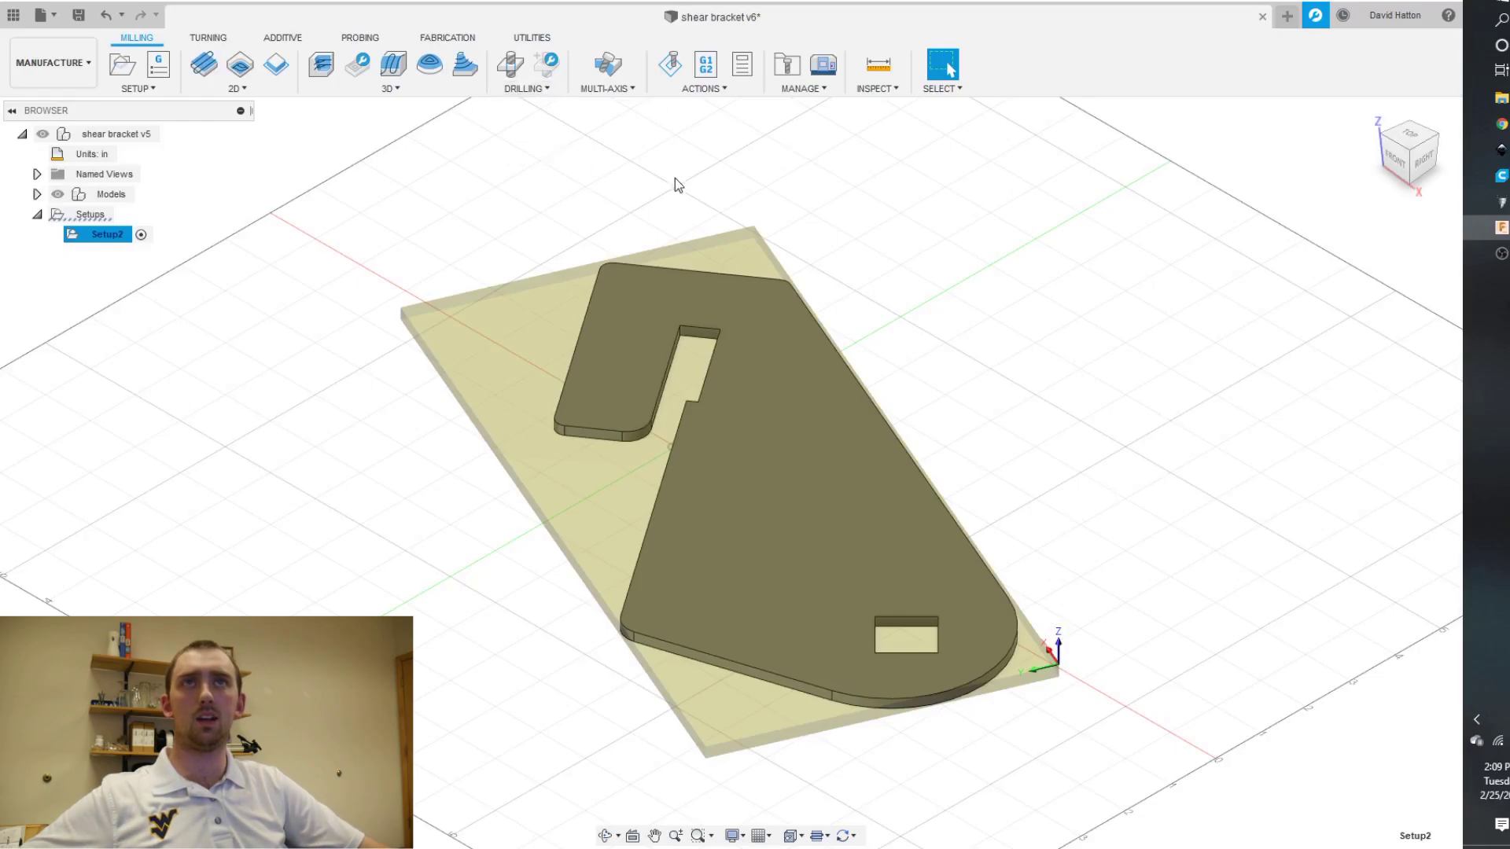
Step: Start a 2D Profile cutting operation using the Ø1.6 mm plasma cutter from the local Library
{"action": "left_click", "coordinate": [448, 39]}
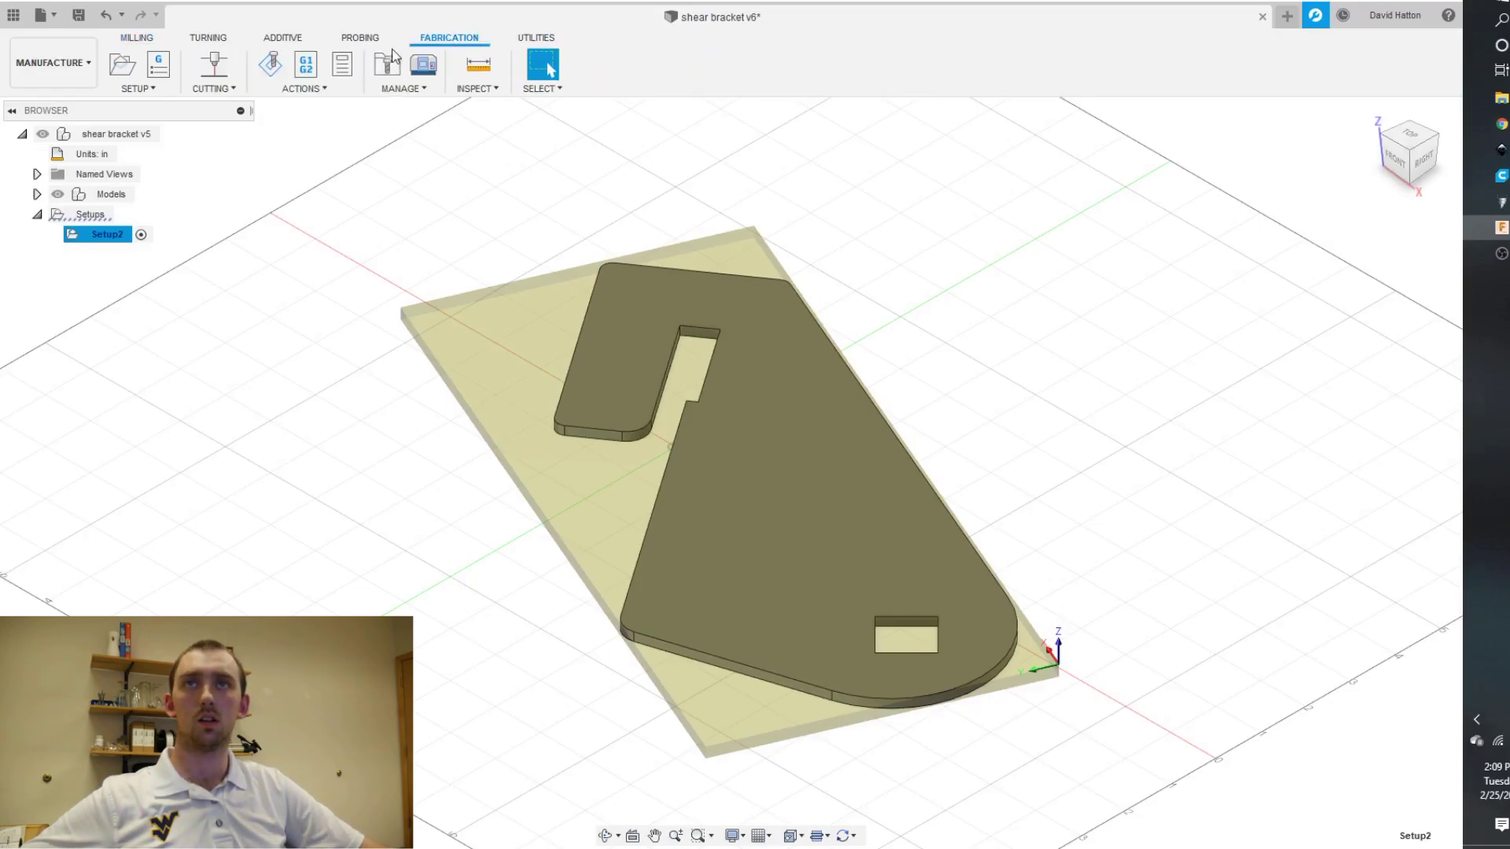
{"action": "left_click", "coordinate": [214, 64]}
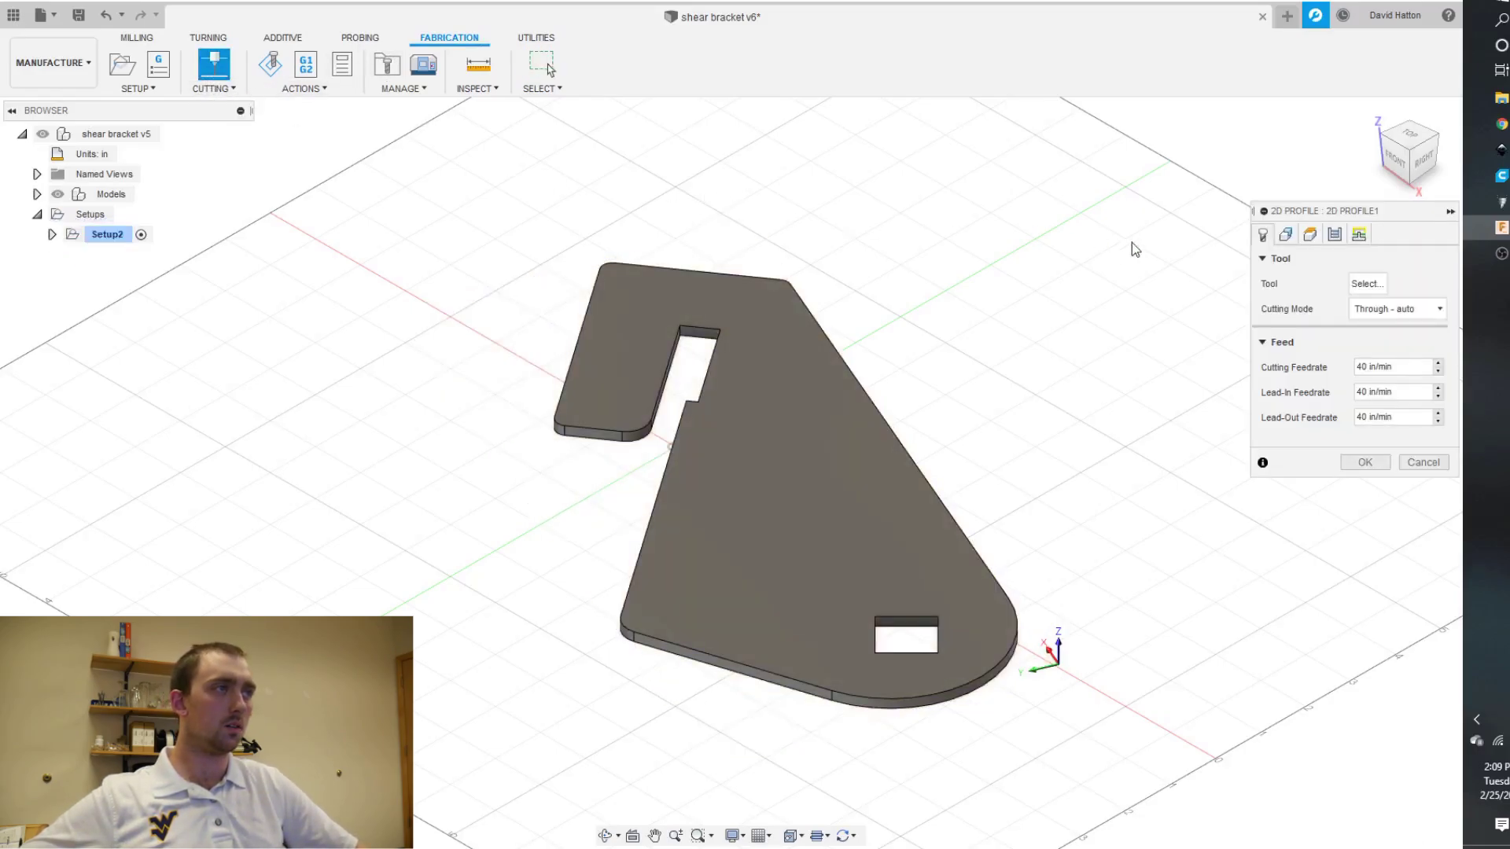
{"action": "left_click", "coordinate": [1366, 282]}
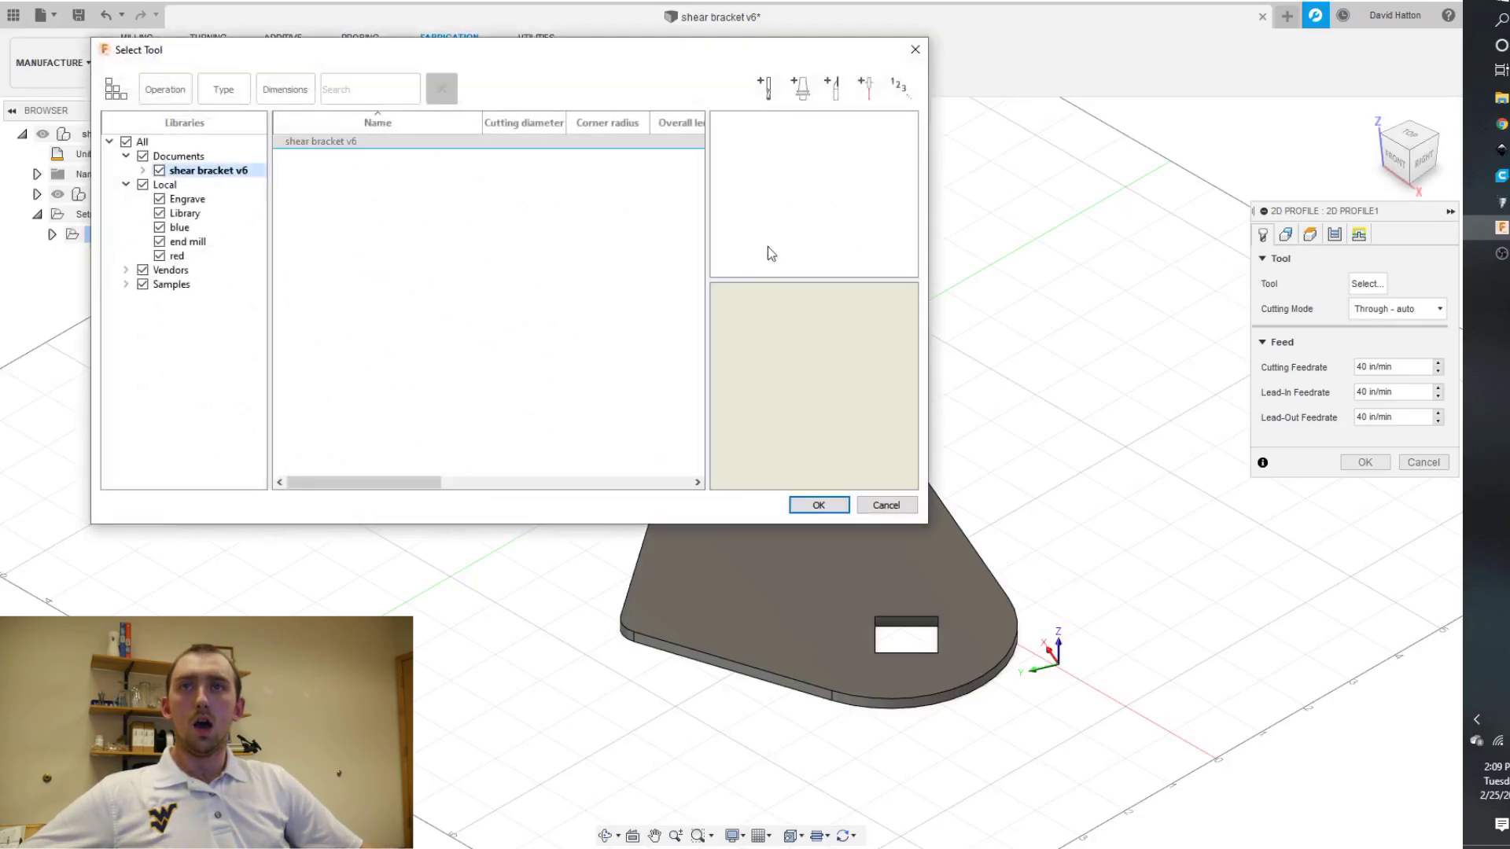
{"action": "left_click", "coordinate": [173, 215]}
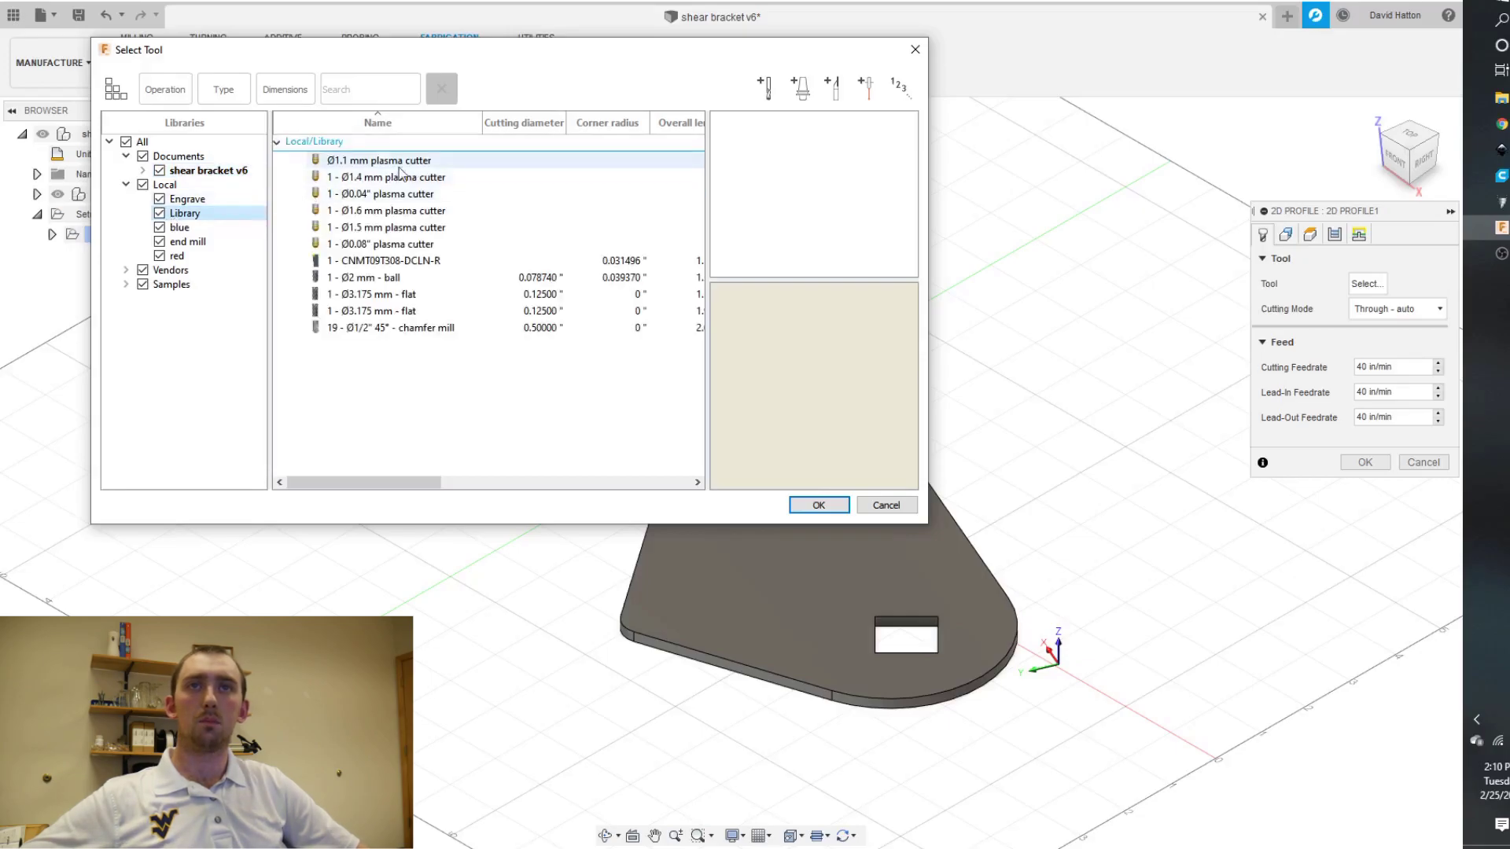
{"action": "double_click", "coordinate": [409, 213]}
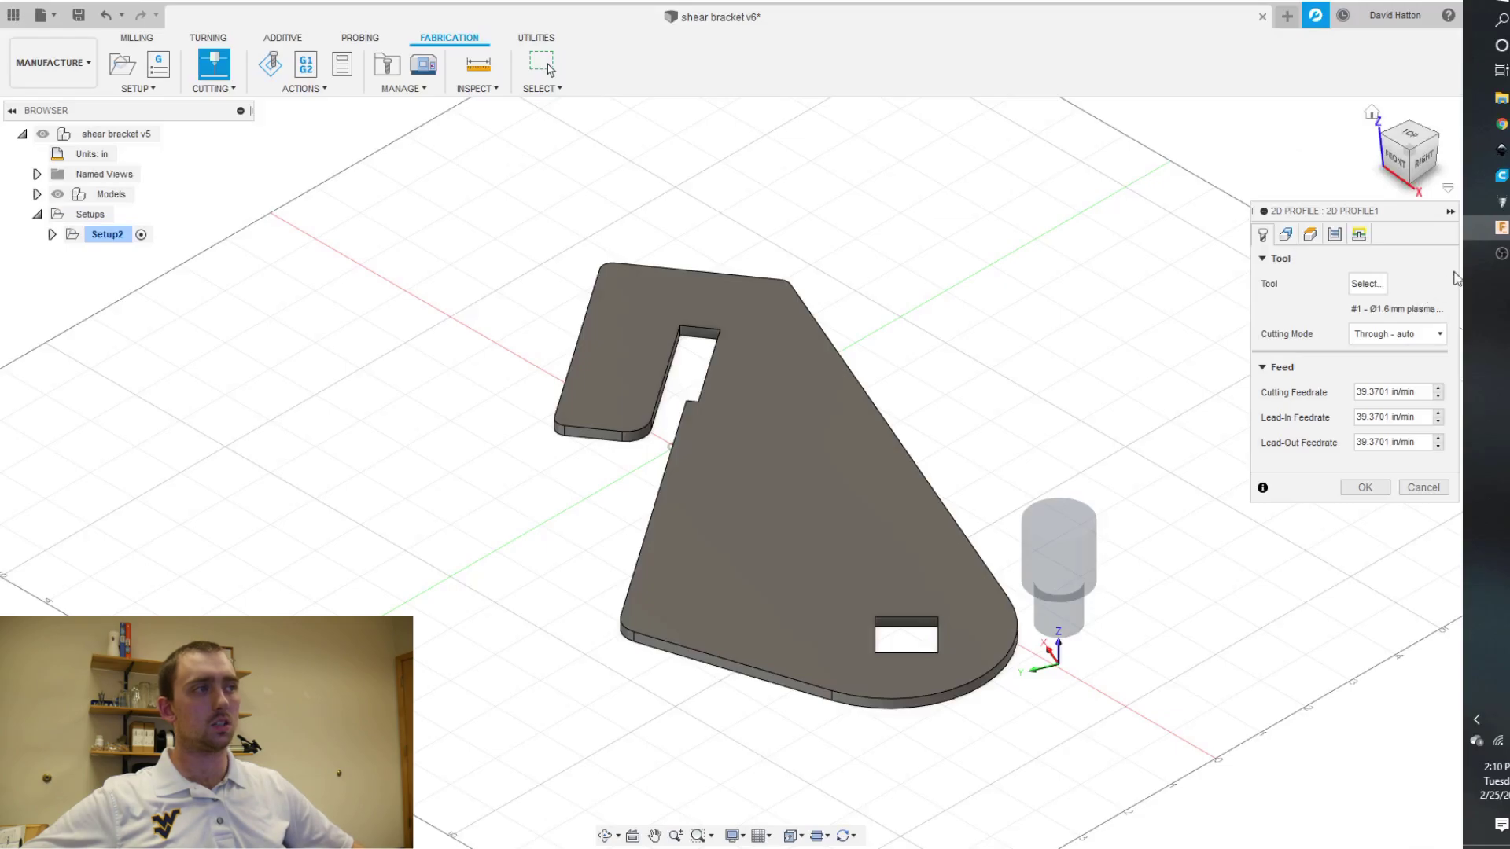
Step: Set the cutting, lead-in and lead-out feedrates to 125 in/min
{"action": "left_click", "coordinate": [1419, 392]}
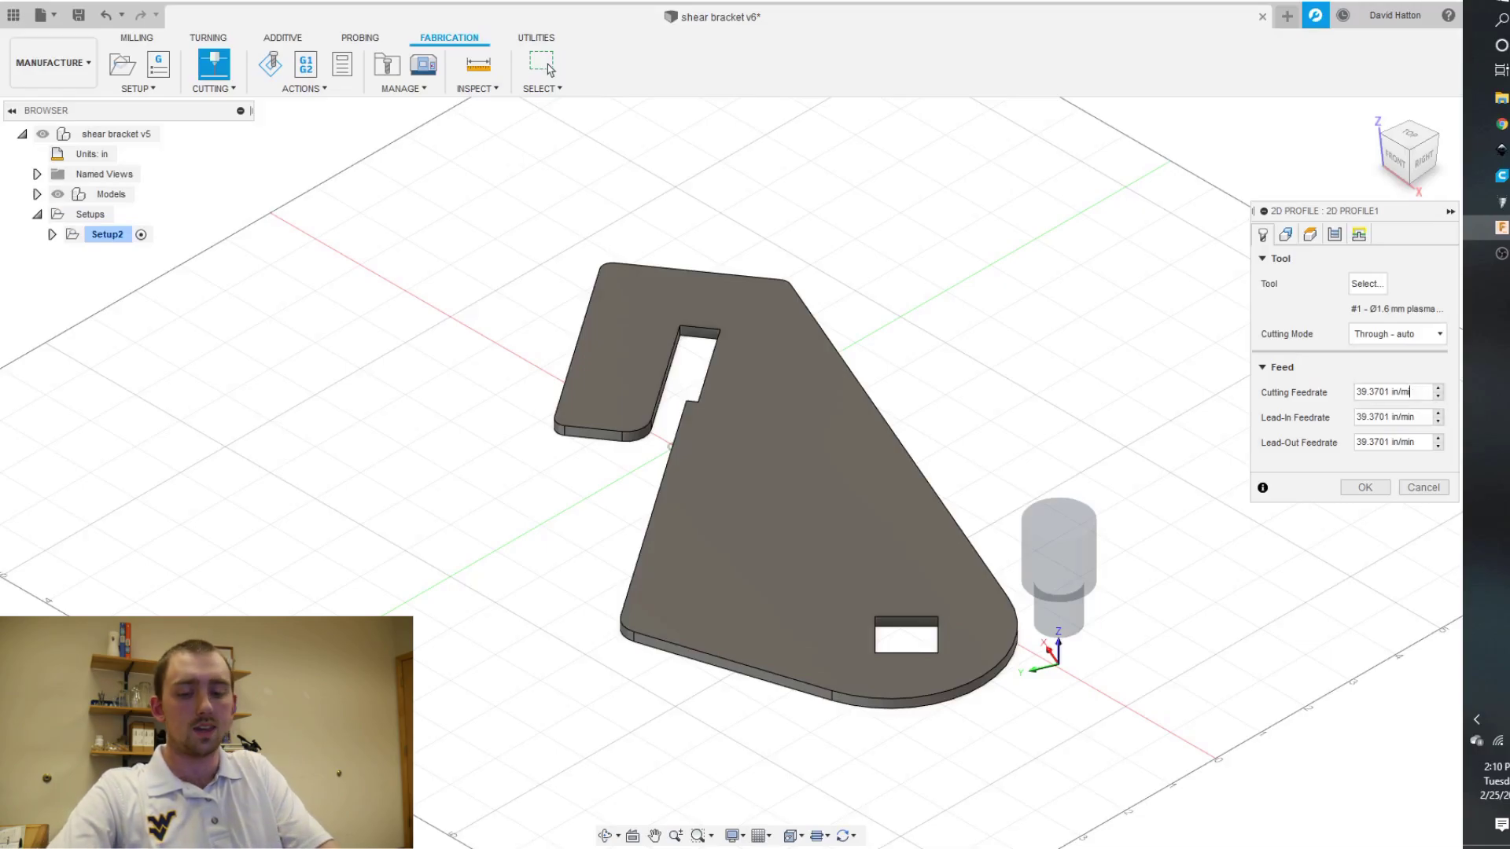
{"action": "key", "text": "BackSpace"}
{"action": "key", "text": "BackSpace"}
{"action": "key", "text": "BackSpace"}
{"action": "key", "text": "BackSpace"}
{"action": "key", "text": "BackSpace"}
{"action": "key", "text": "BackSpace"}
{"action": "key", "text": "BackSpace"}
{"action": "key", "text": "BackSpace"}
{"action": "key", "text": "BackSpace"}
{"action": "key", "text": "BackSpace"}
{"action": "key", "text": "BackSpace"}
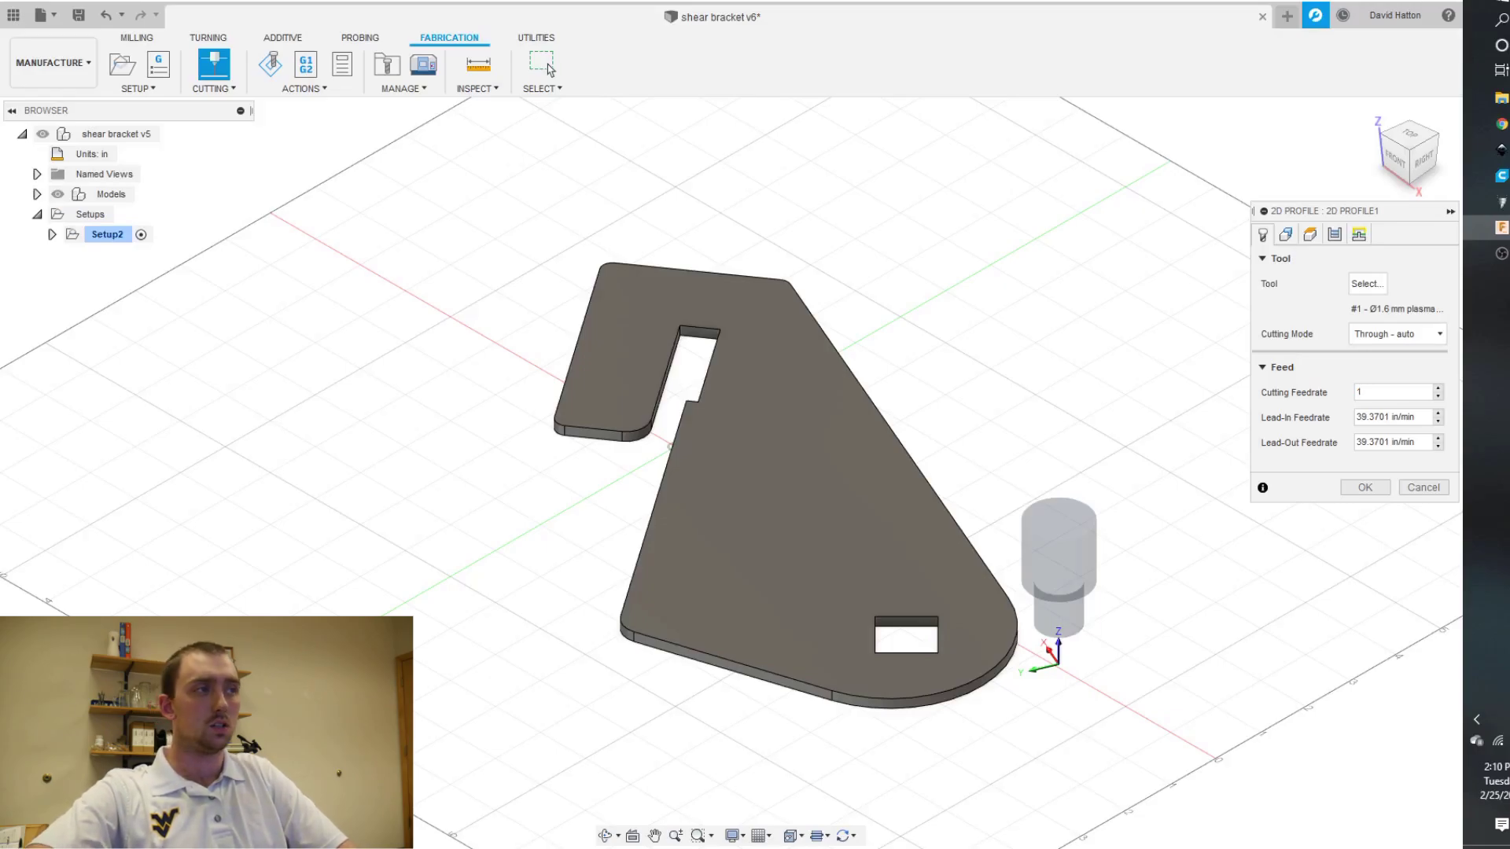
{"action": "key", "text": "Tab"}
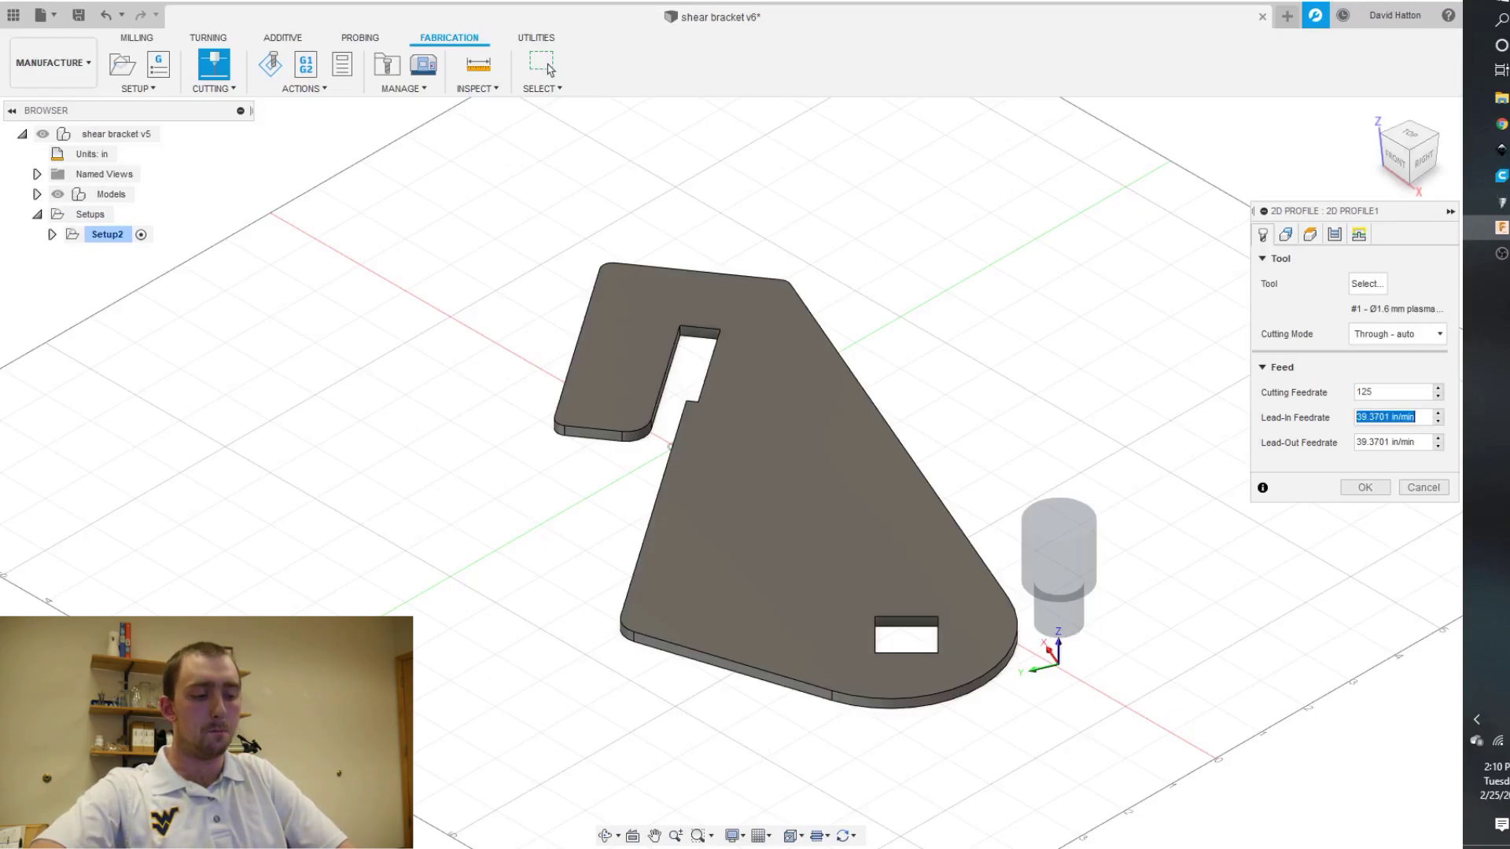
{"action": "type", "text": "125"}
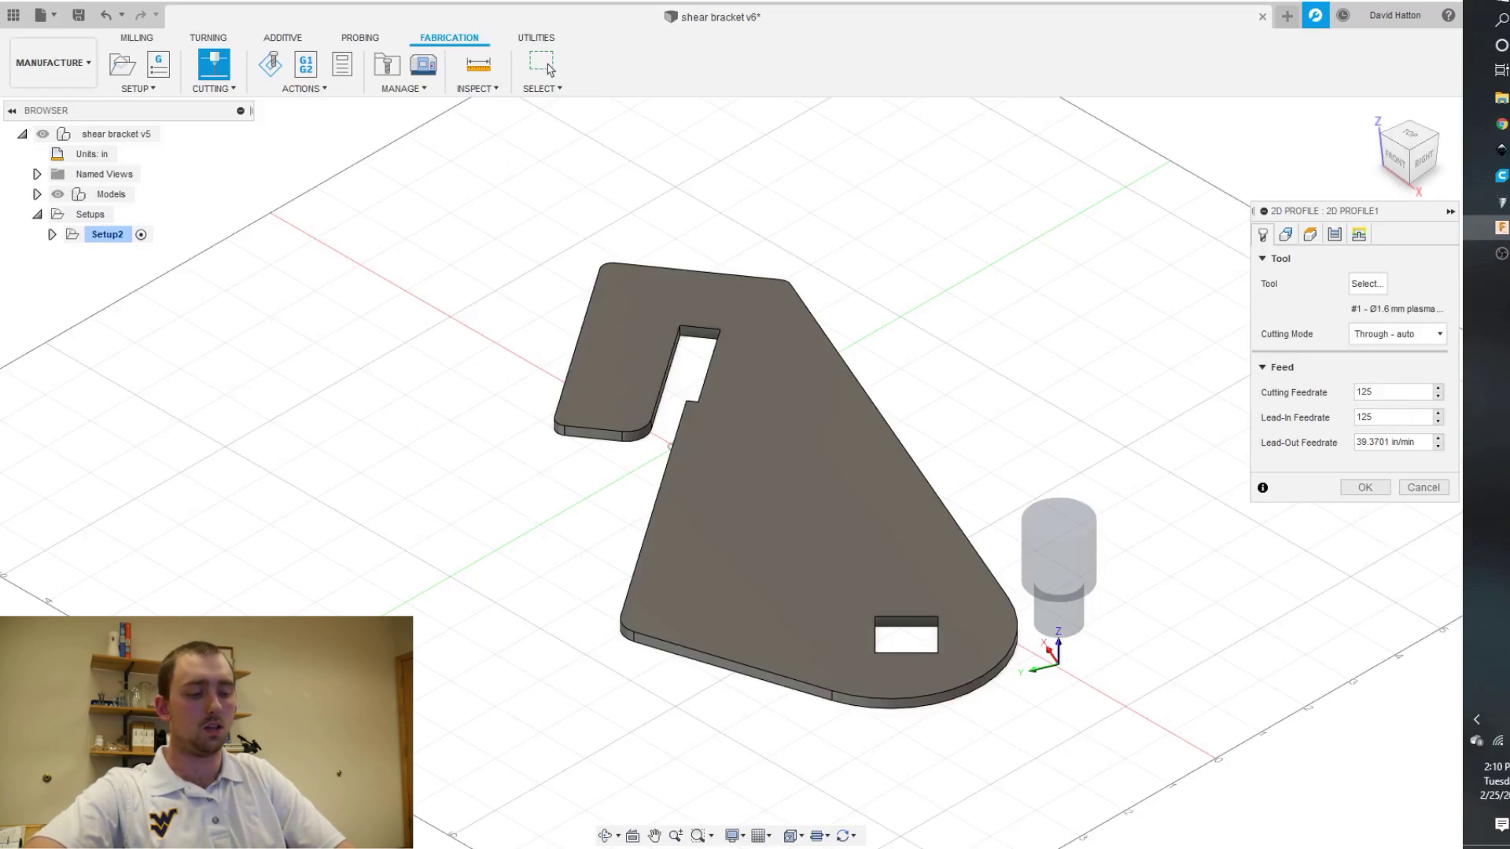
{"action": "key", "text": "Tab"}
{"action": "type", "text": "12"}
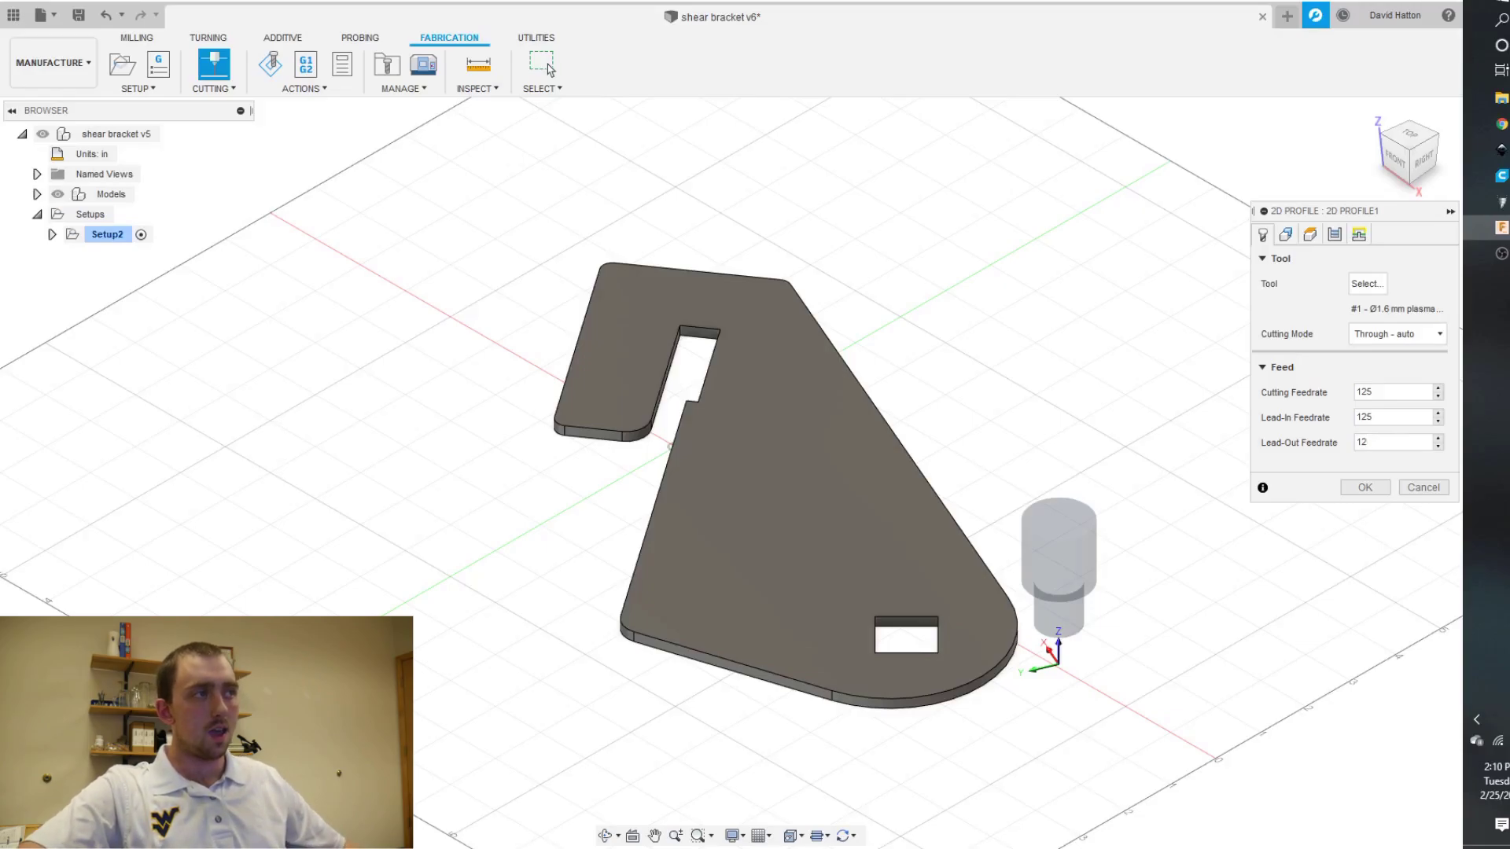
{"action": "type", "text": "5"}
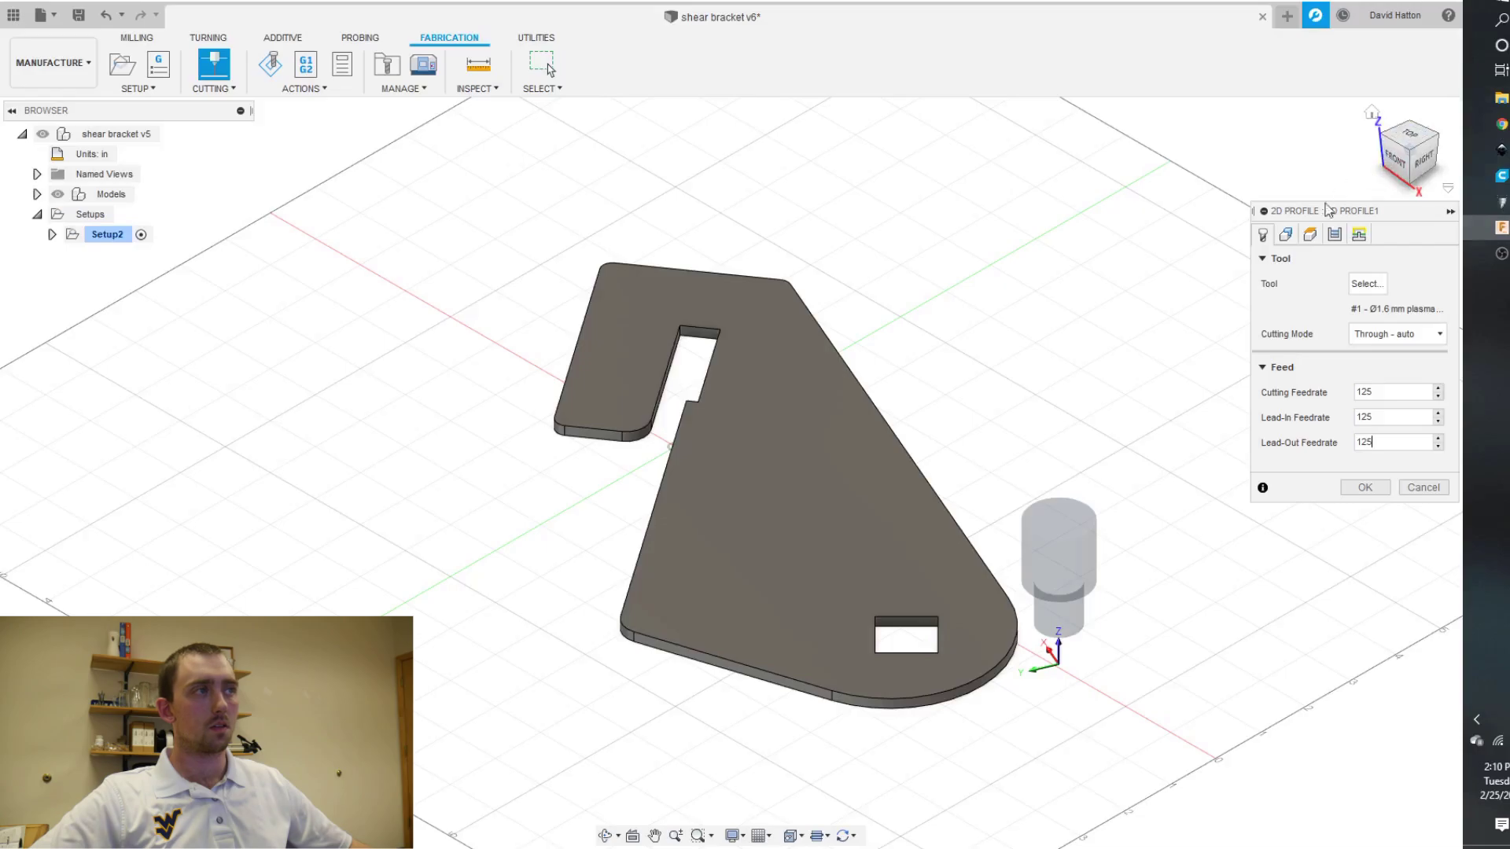
Step: Select the bracket's top face as the cutting geometry for the 2D profile
{"action": "left_click", "coordinate": [1284, 235]}
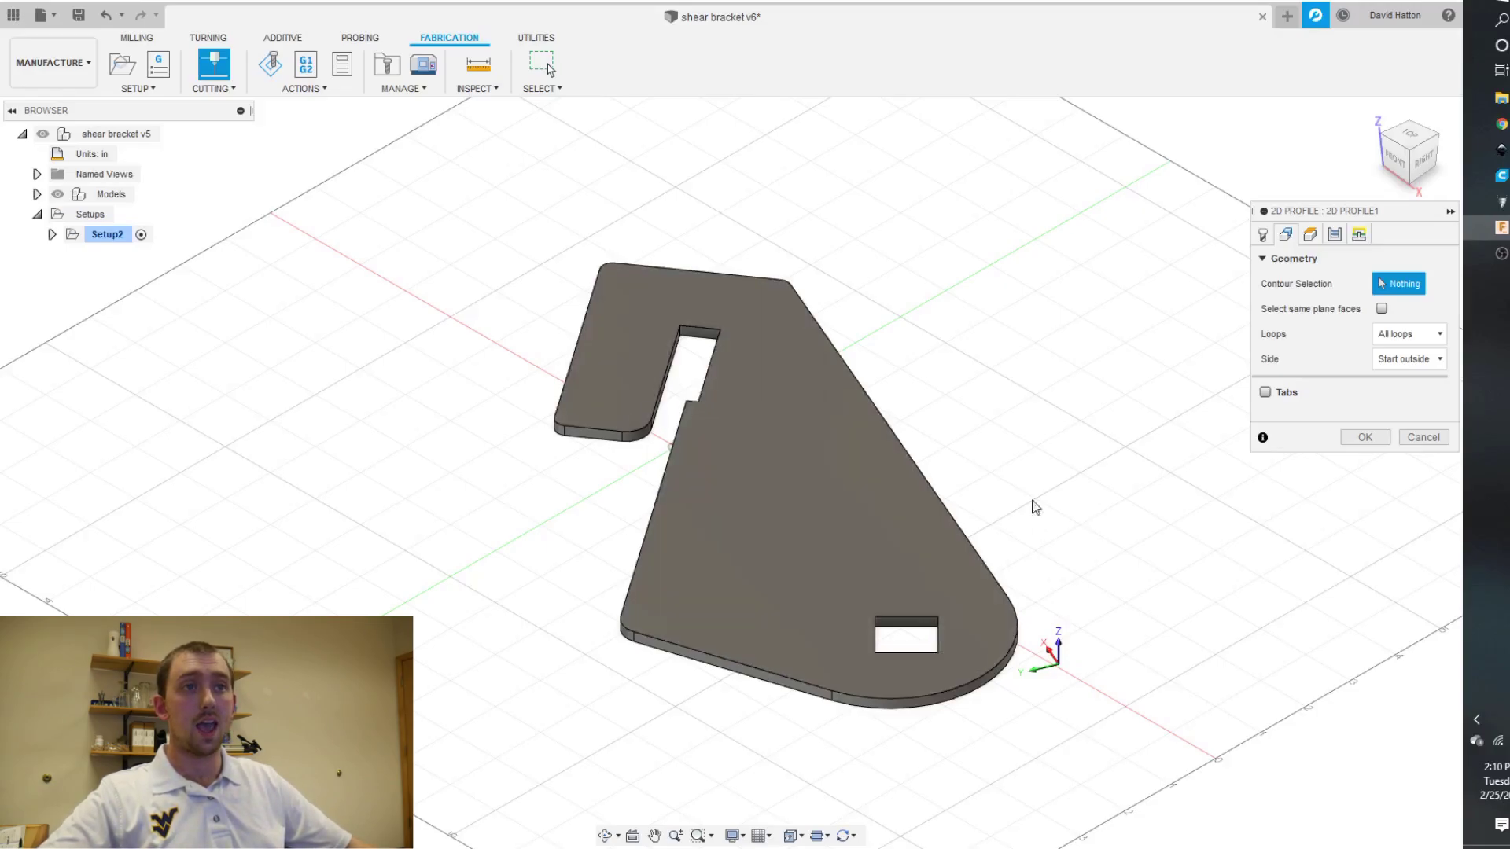
{"action": "left_click", "coordinate": [902, 522]}
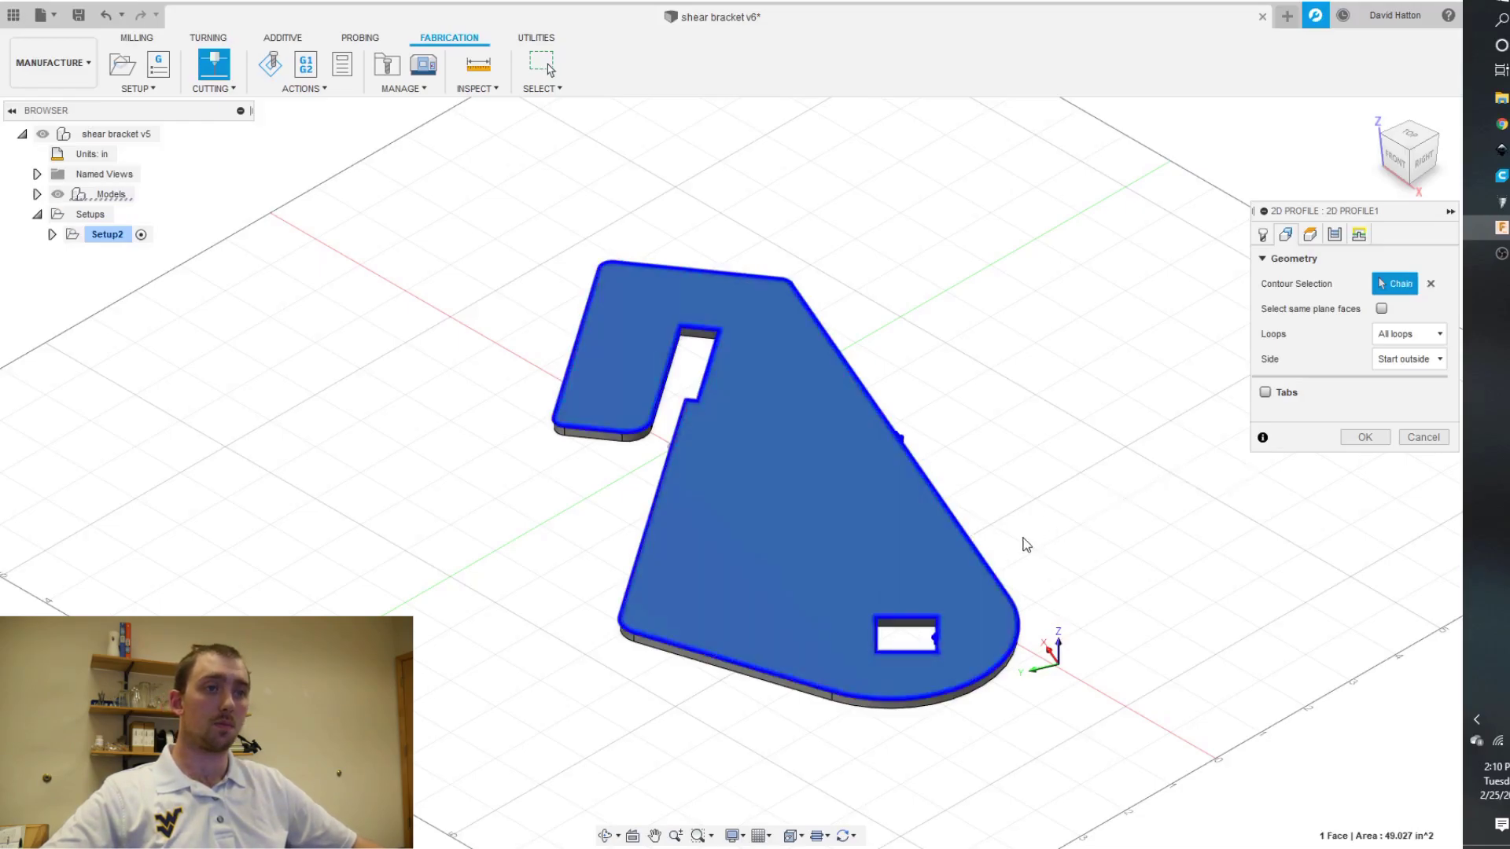
Step: Try selecting the rectangular cutout and the outer perimeter as separate contour chains, and restore the top face selection
{"action": "left_click", "coordinate": [764, 564]}
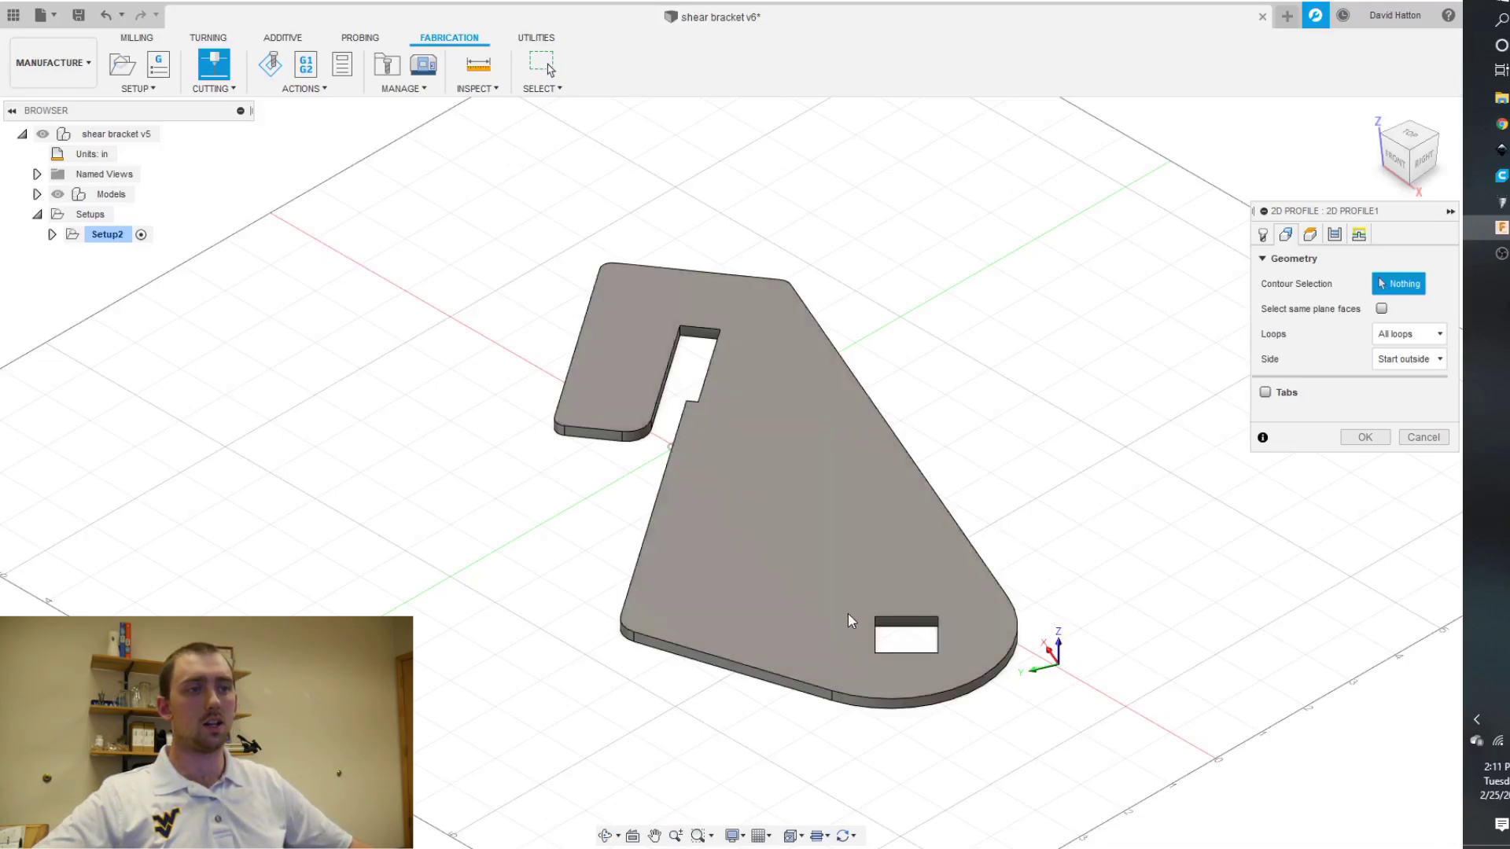
{"action": "left_click", "coordinate": [896, 621]}
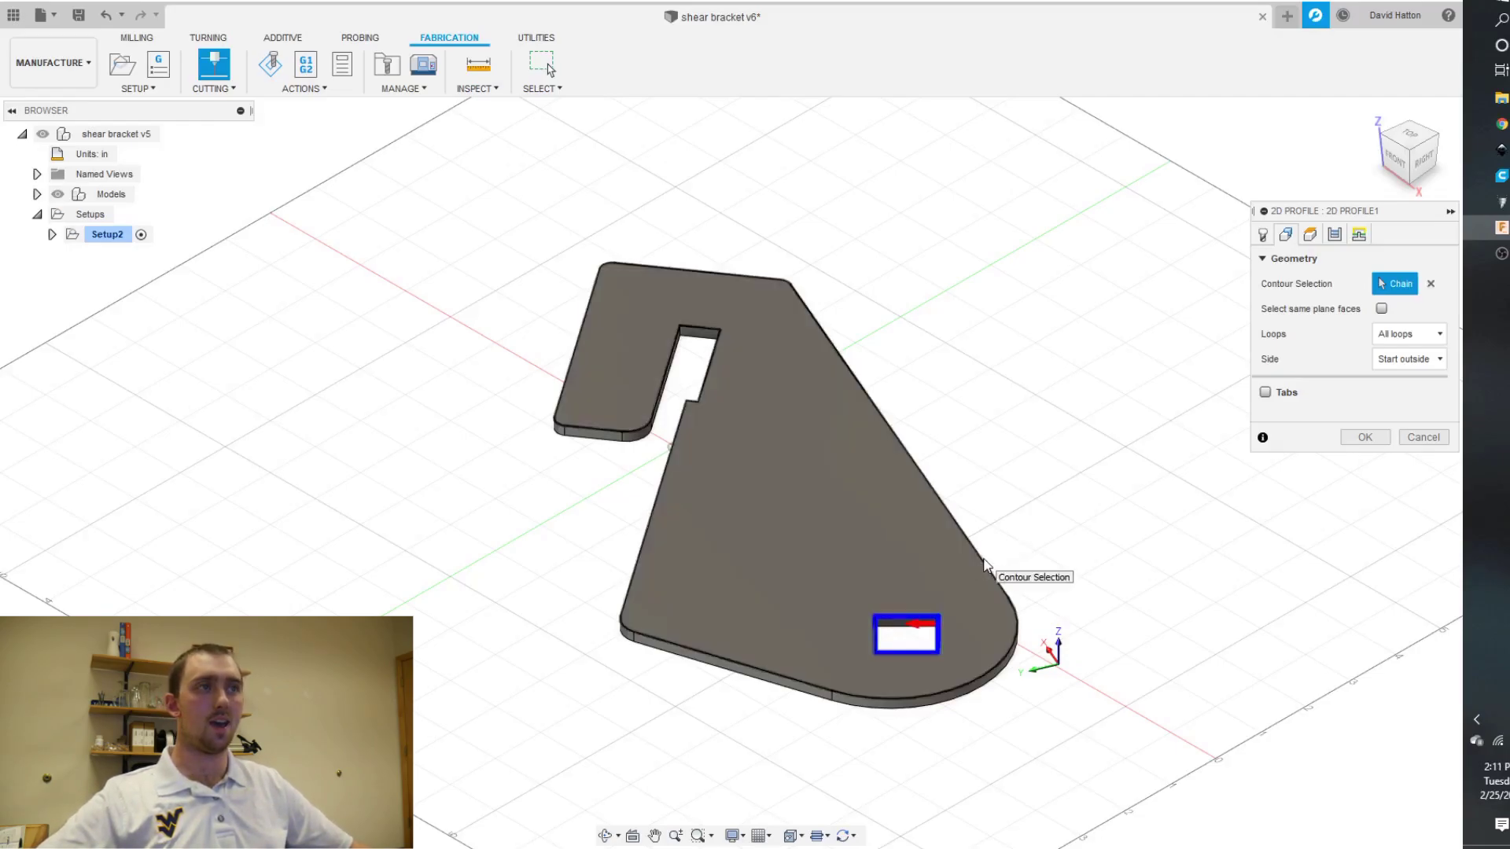
{"action": "left_click", "coordinate": [989, 565]}
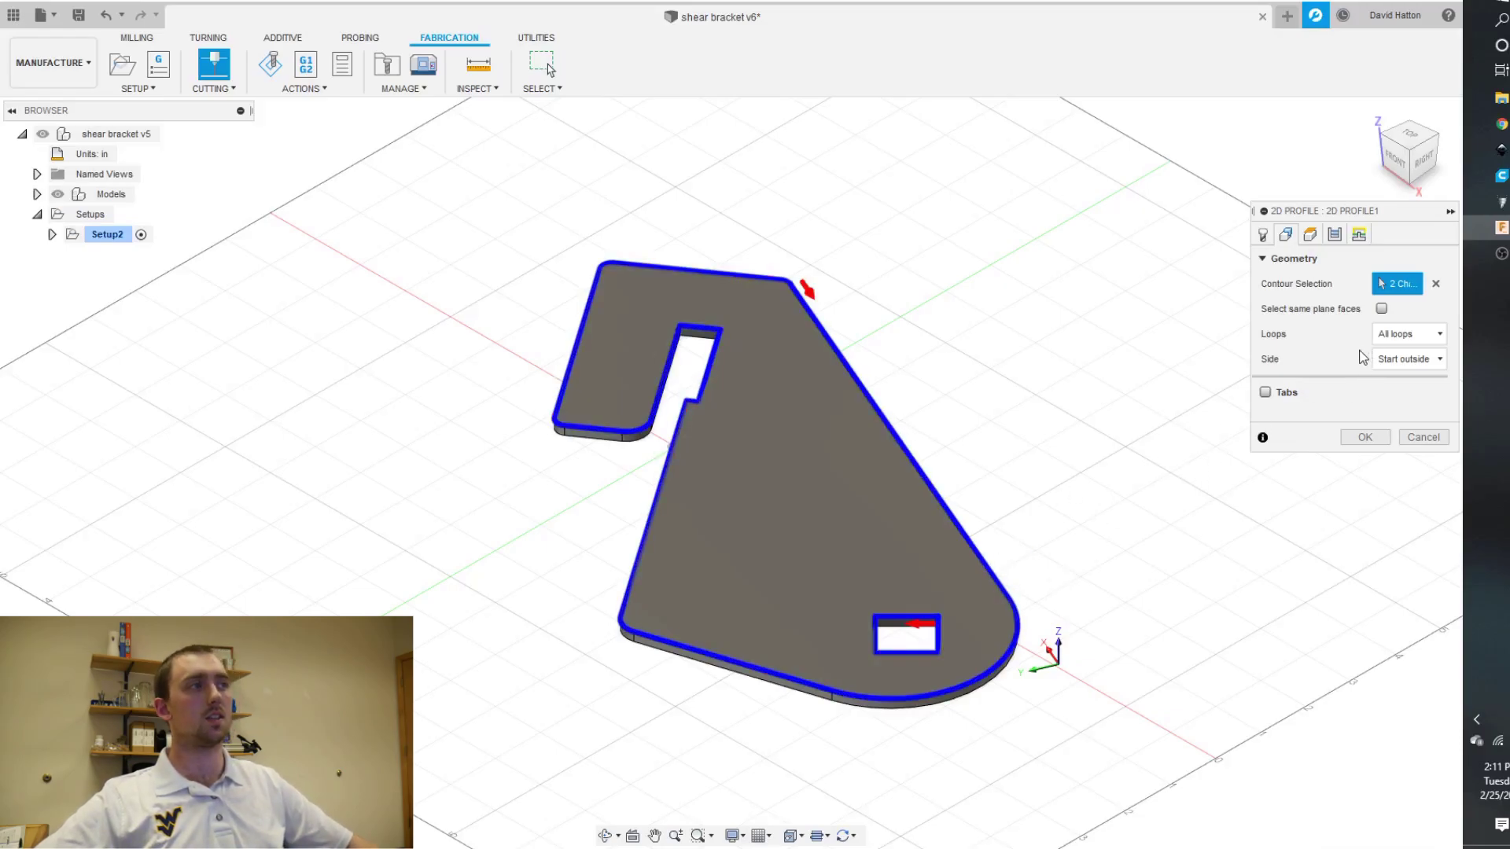
{"action": "left_click", "coordinate": [1435, 284]}
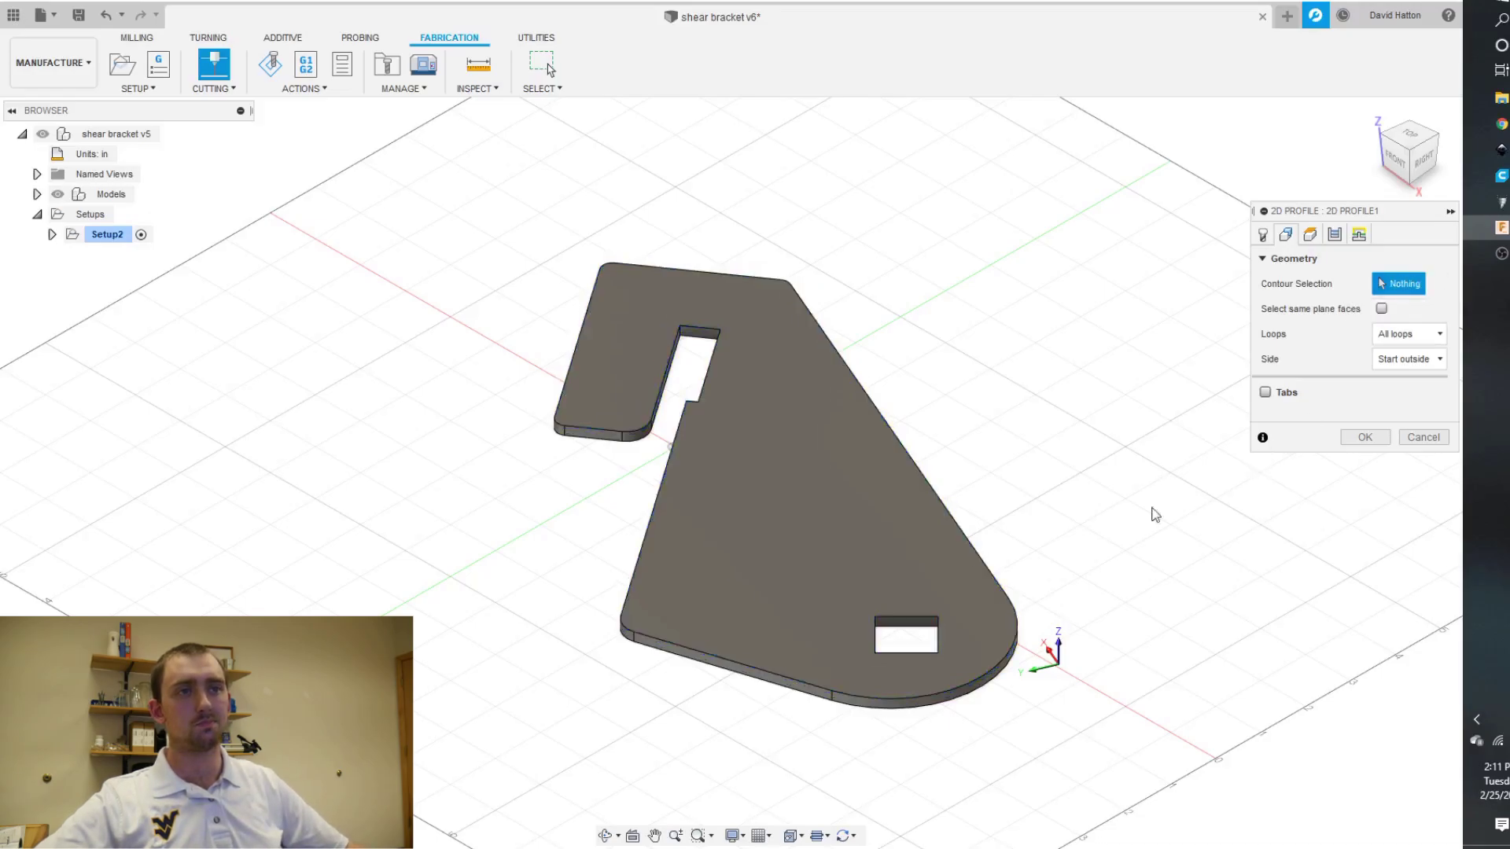
{"action": "left_click", "coordinate": [947, 582]}
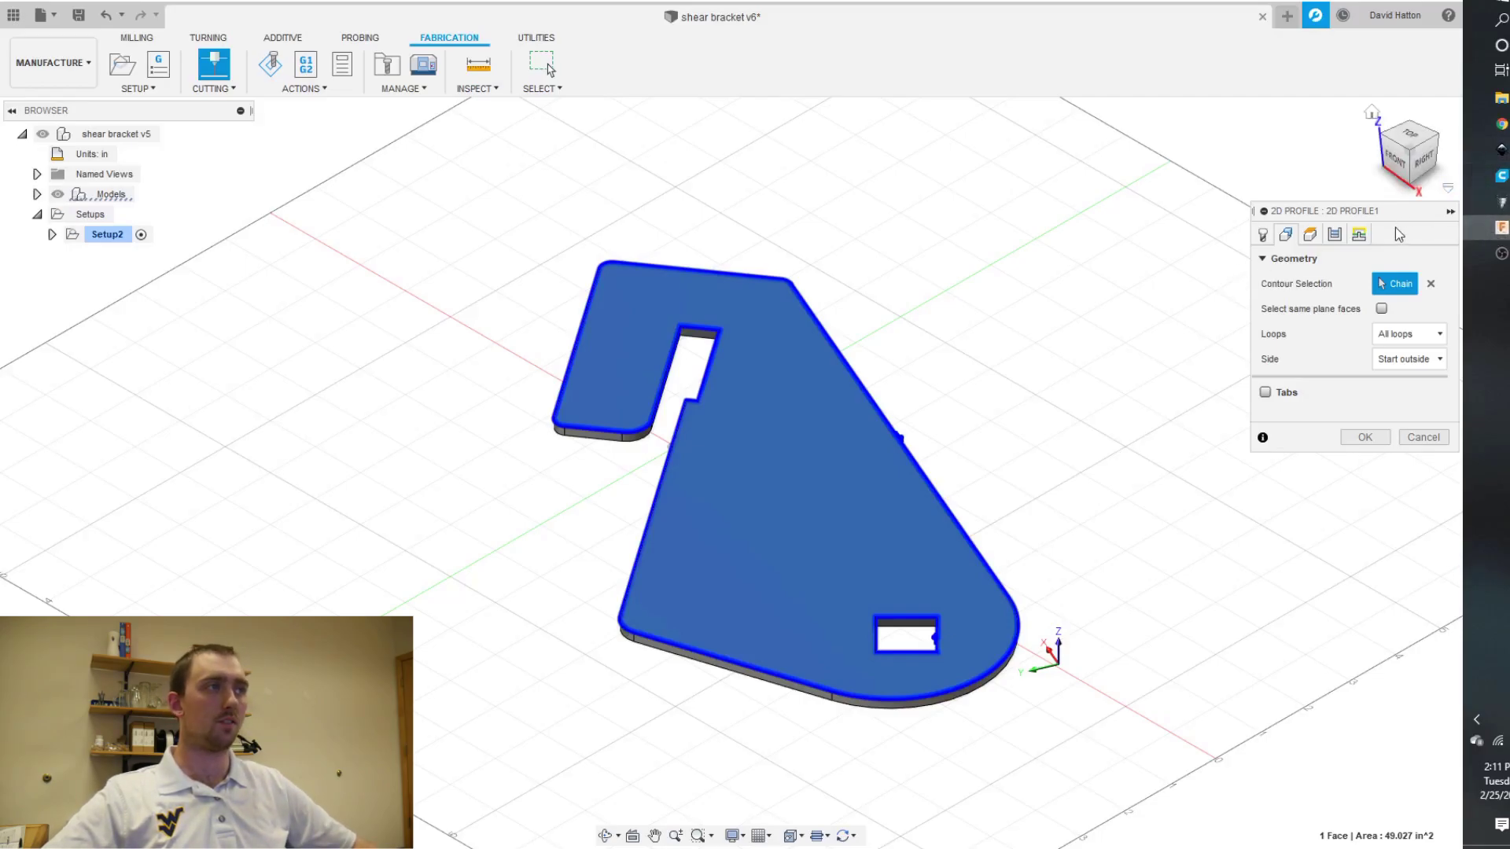
Step: Set the 2D profile's compensation type to In computer, keeping sideways compensation Left, and enable smoothing
{"action": "left_click", "coordinate": [1310, 234]}
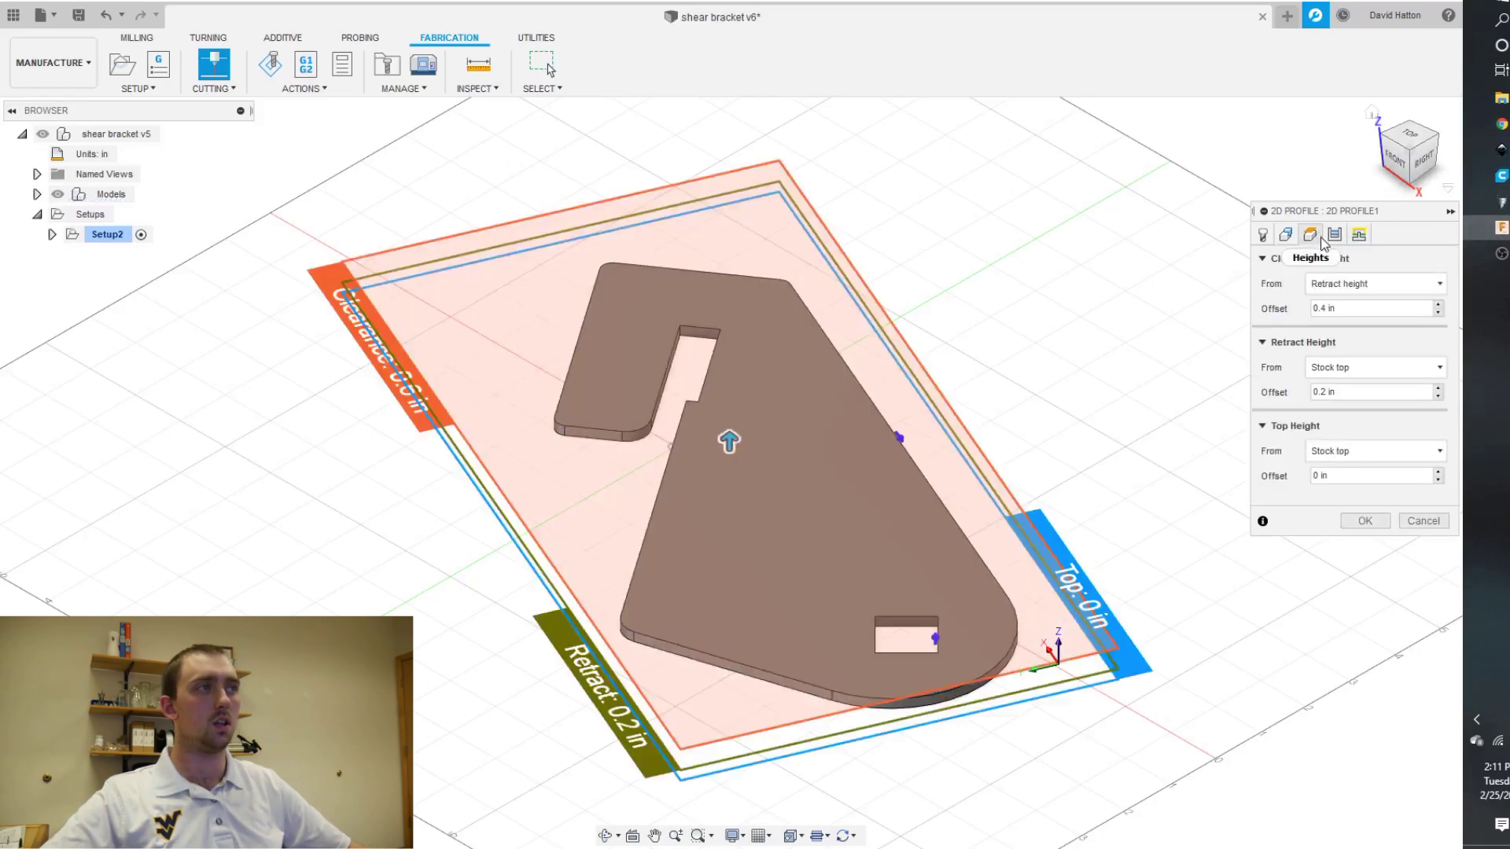
{"action": "left_click", "coordinate": [1335, 234]}
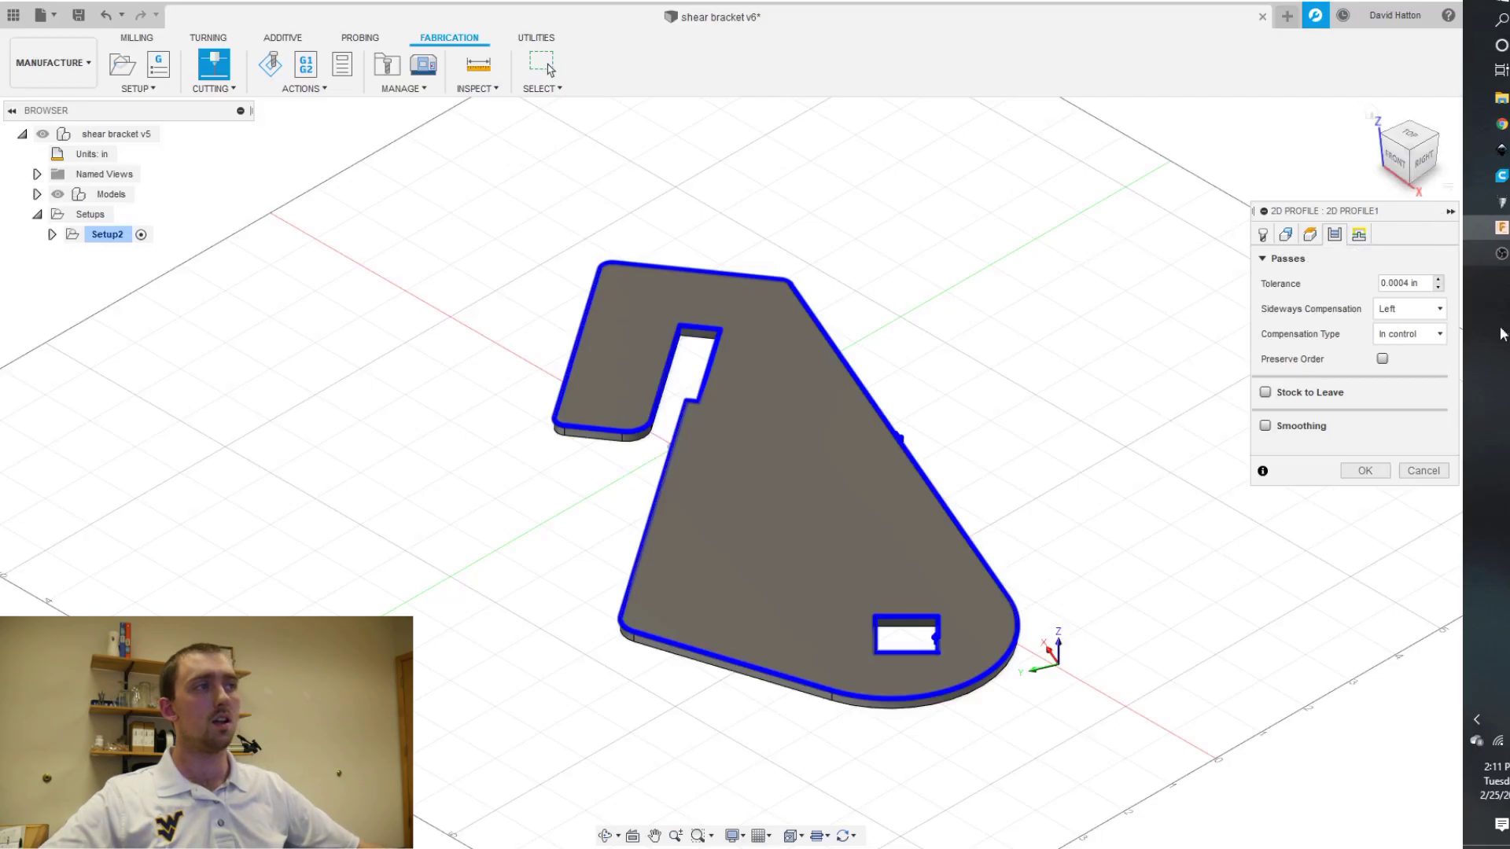
{"action": "left_click", "coordinate": [1421, 312]}
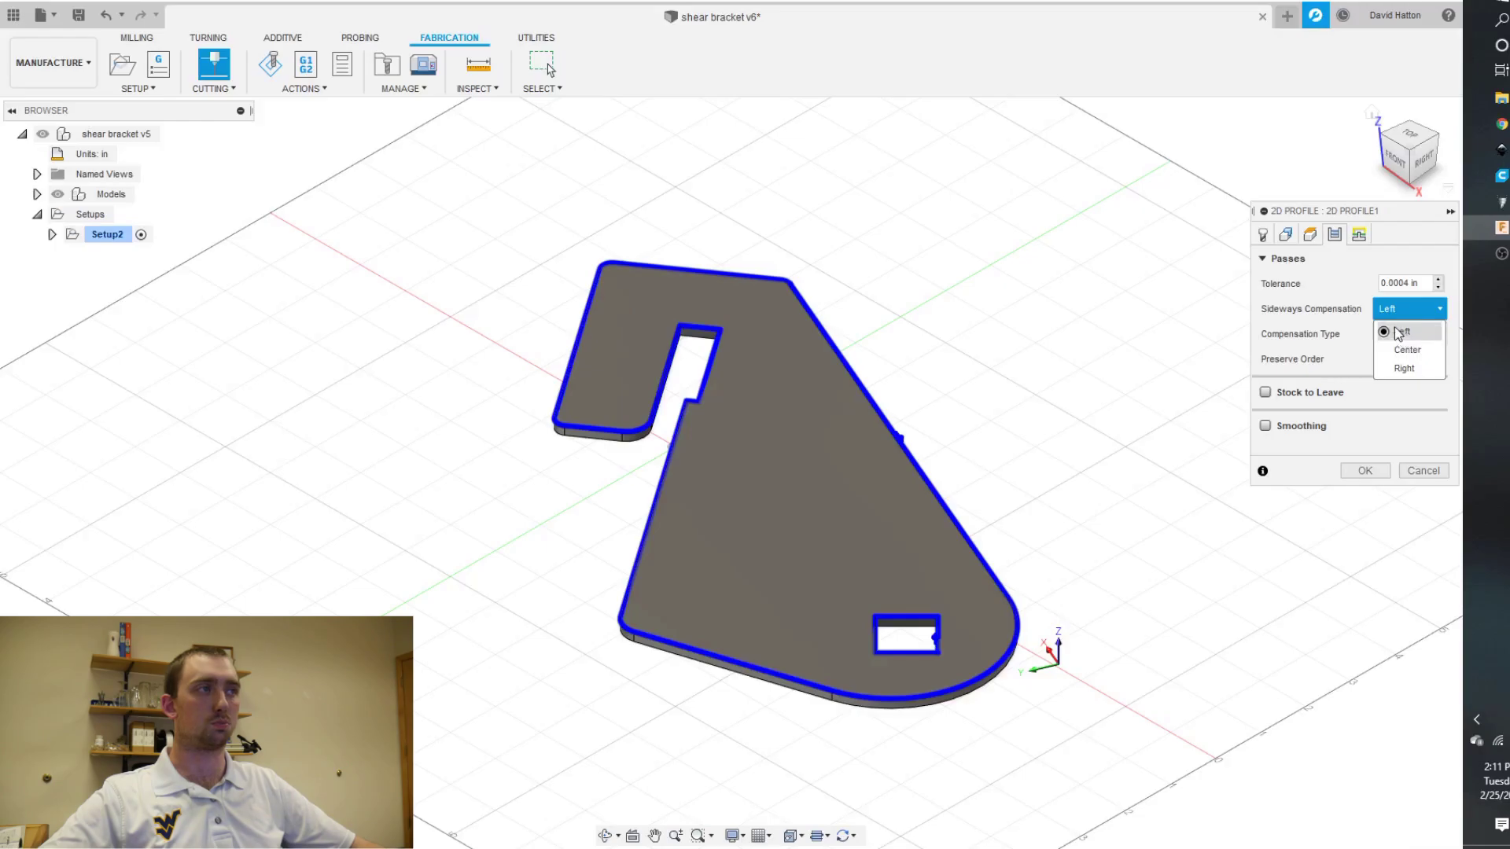
{"action": "left_click", "coordinate": [1350, 316]}
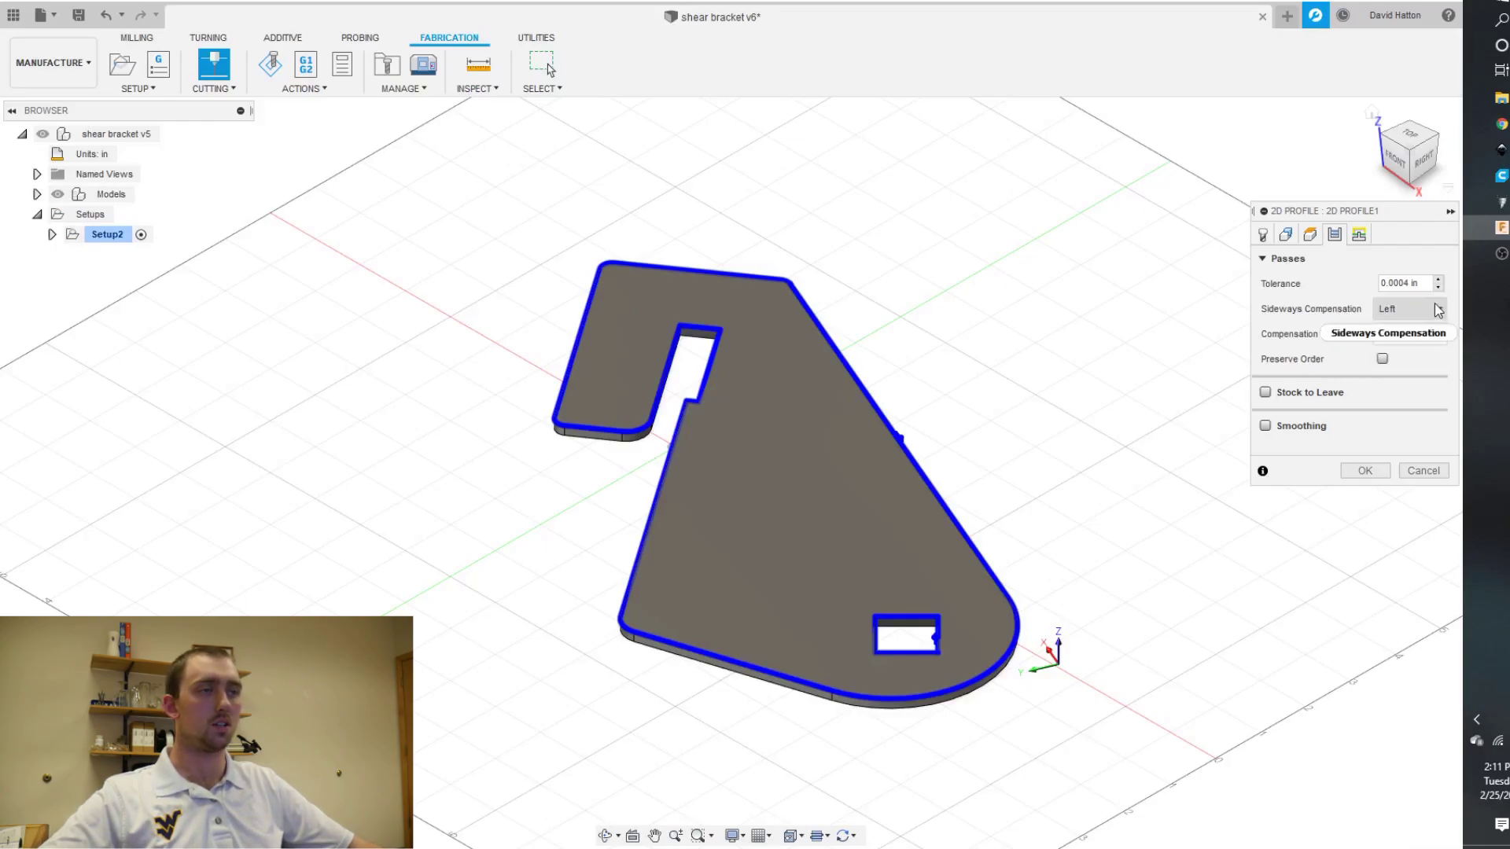
{"action": "mouse_move", "coordinate": [1437, 309]}
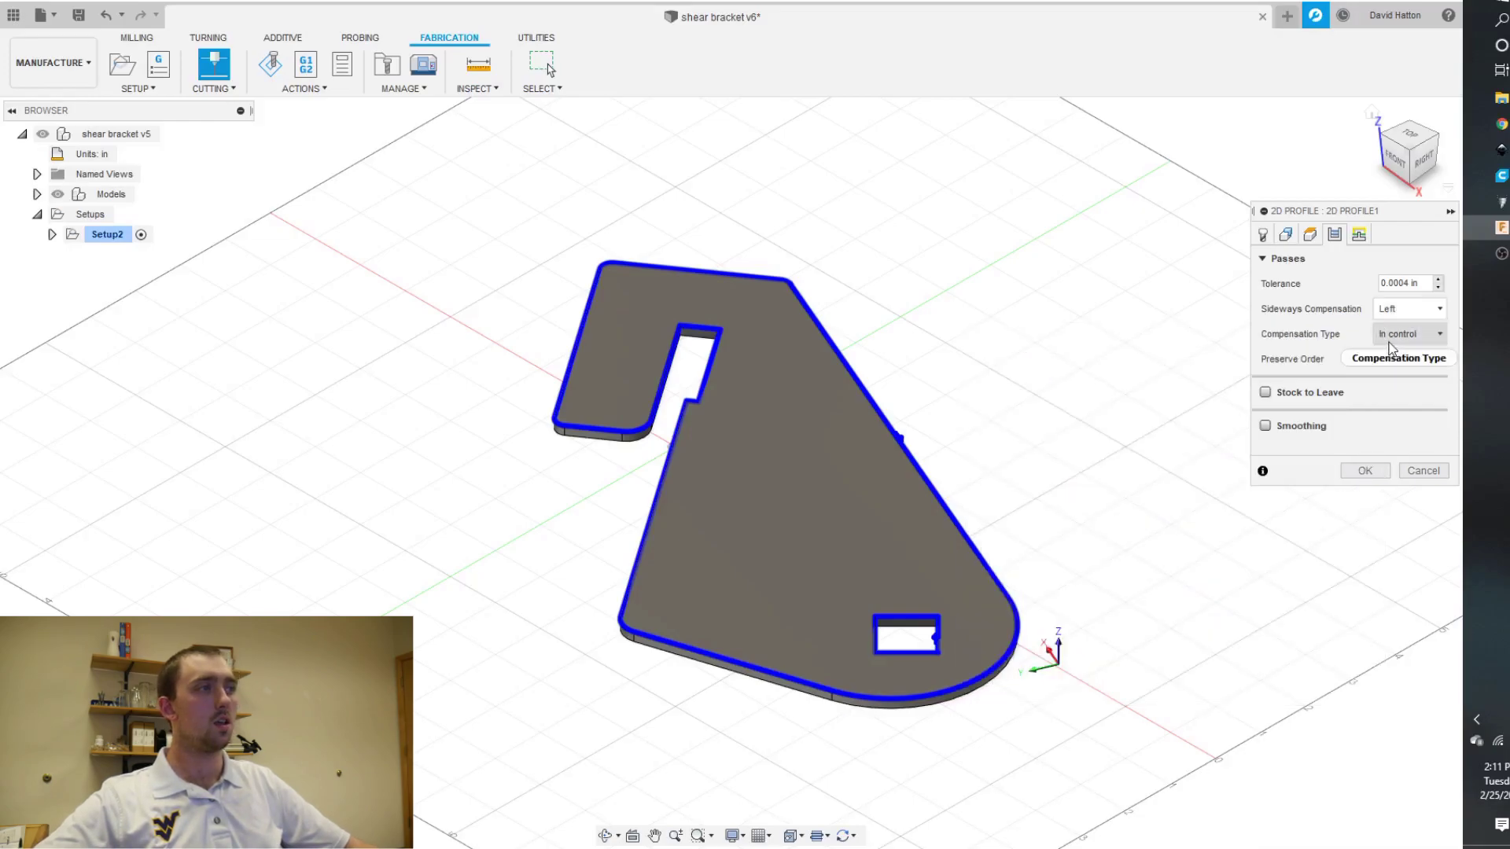
{"action": "left_click", "coordinate": [1394, 341]}
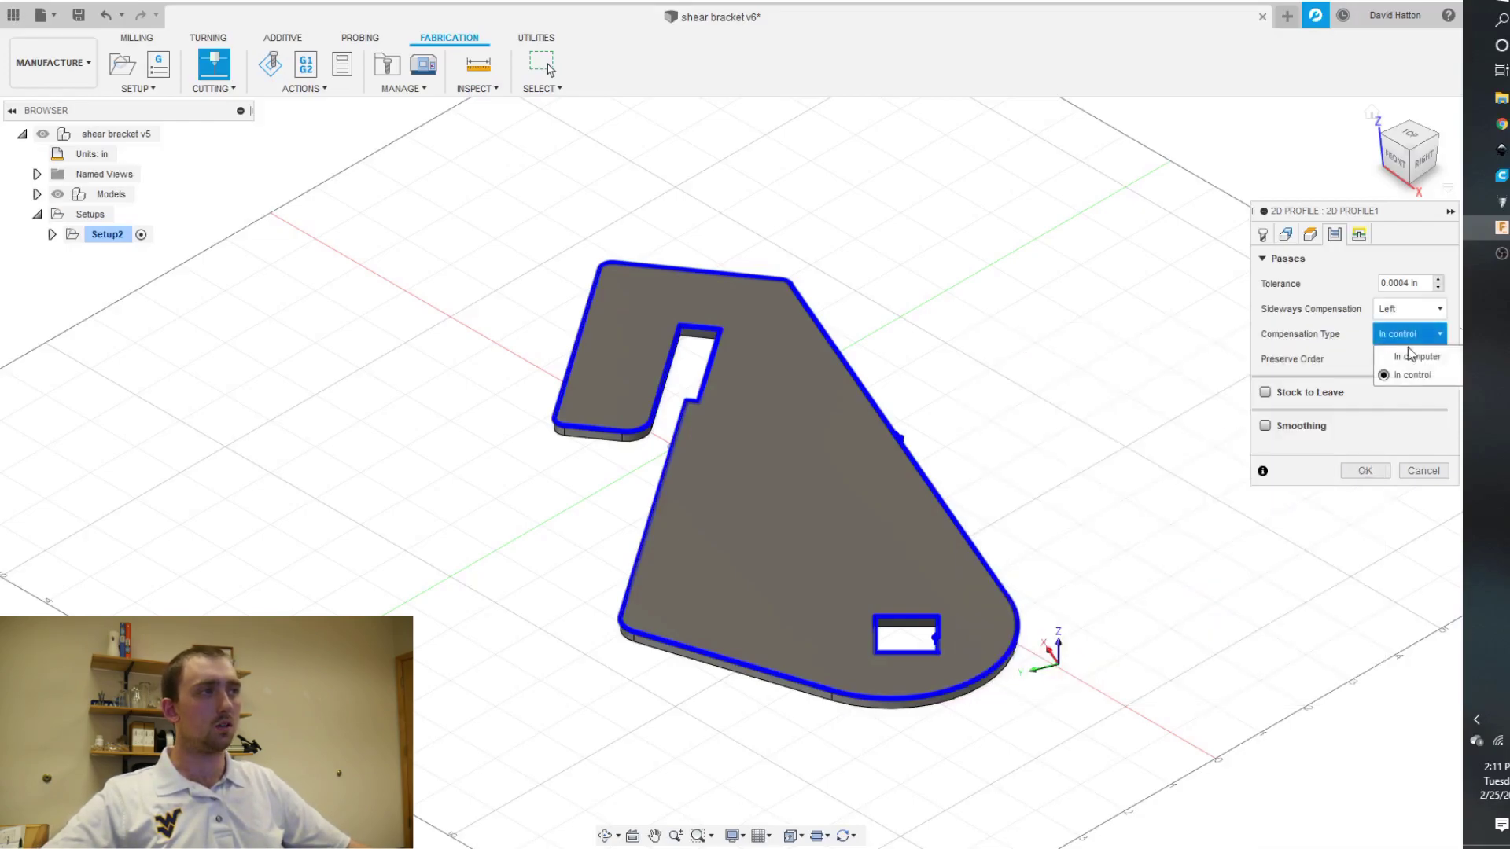
{"action": "left_click", "coordinate": [1430, 358]}
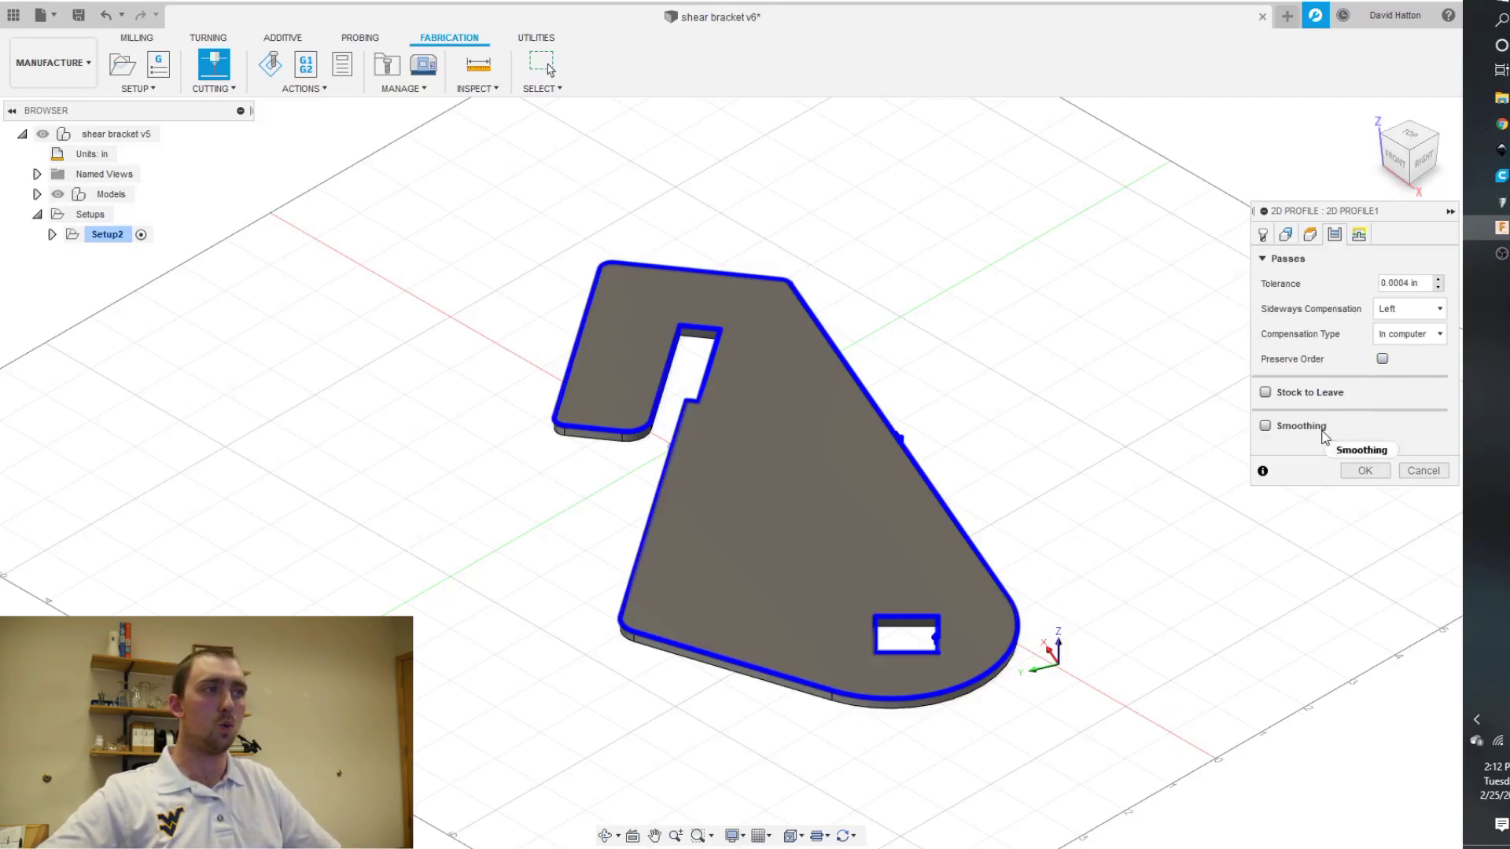
{"action": "mouse_move", "coordinate": [1322, 437]}
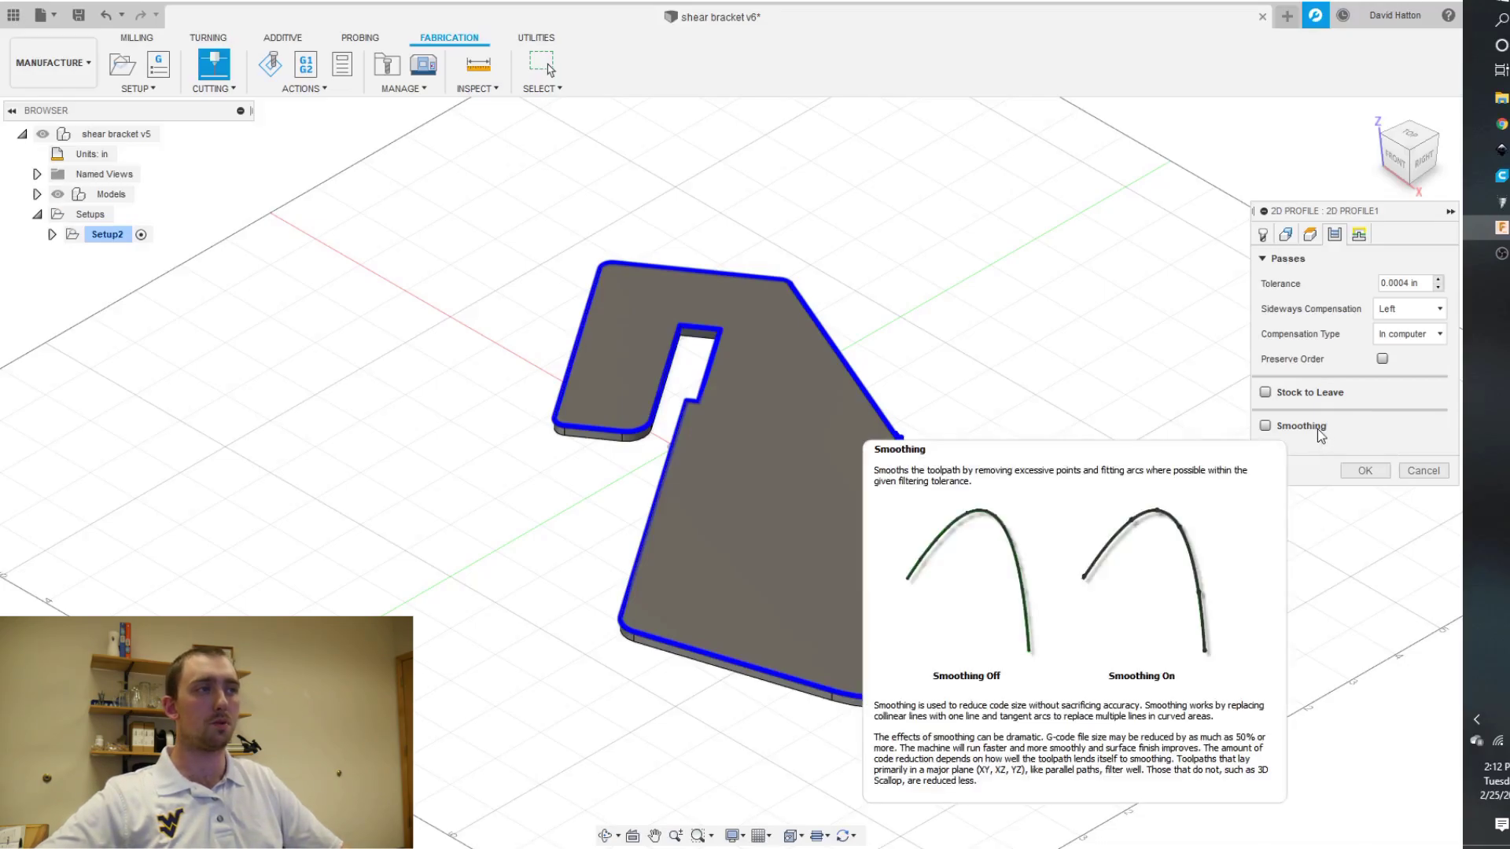
{"action": "left_click", "coordinate": [1264, 426]}
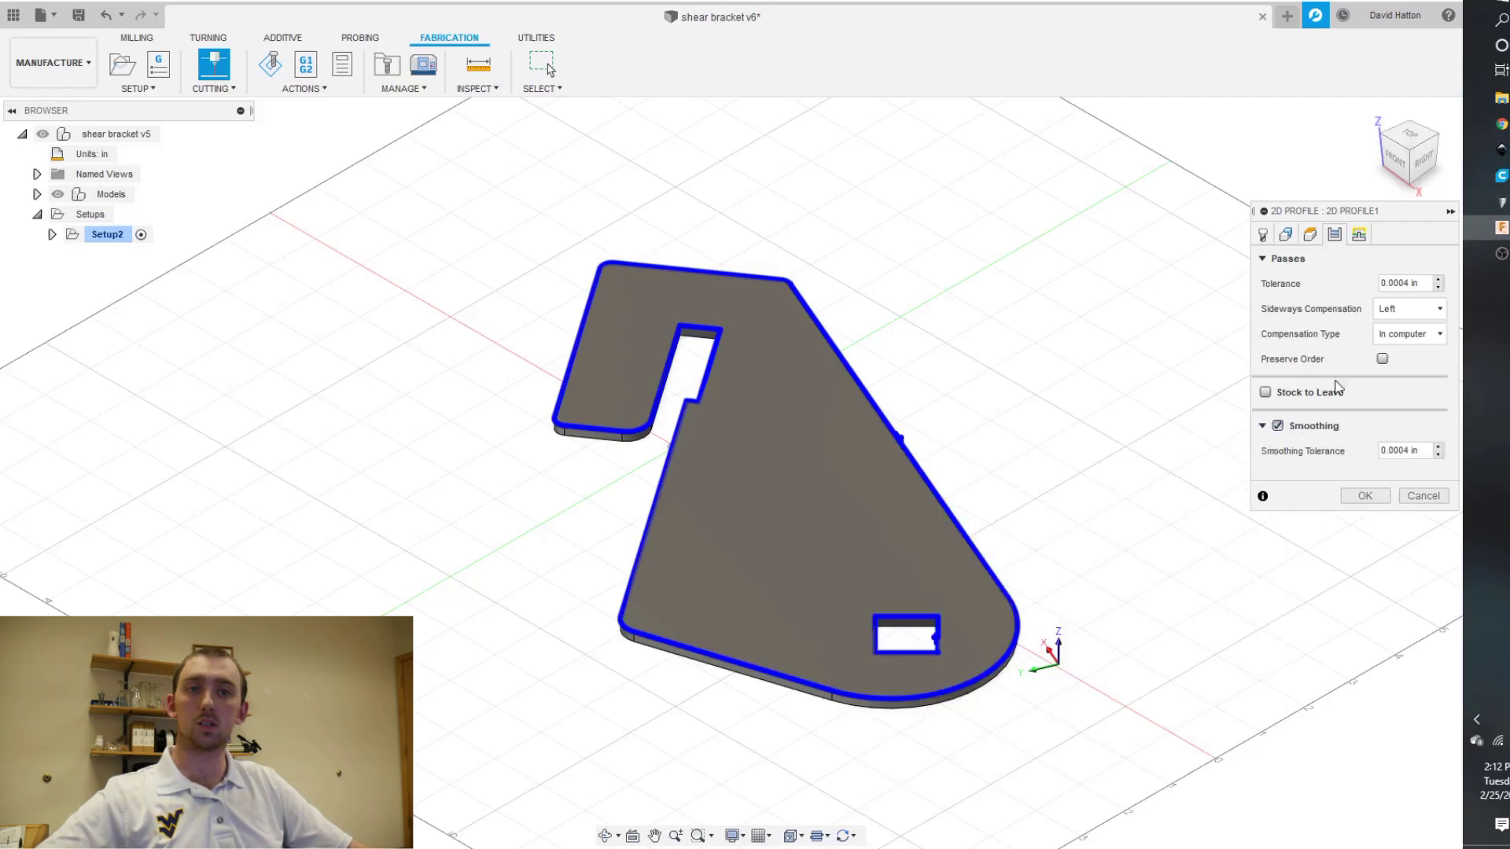
Step: Set the 2D profile's pierce clearance to .1 in
{"action": "left_click", "coordinate": [1359, 236]}
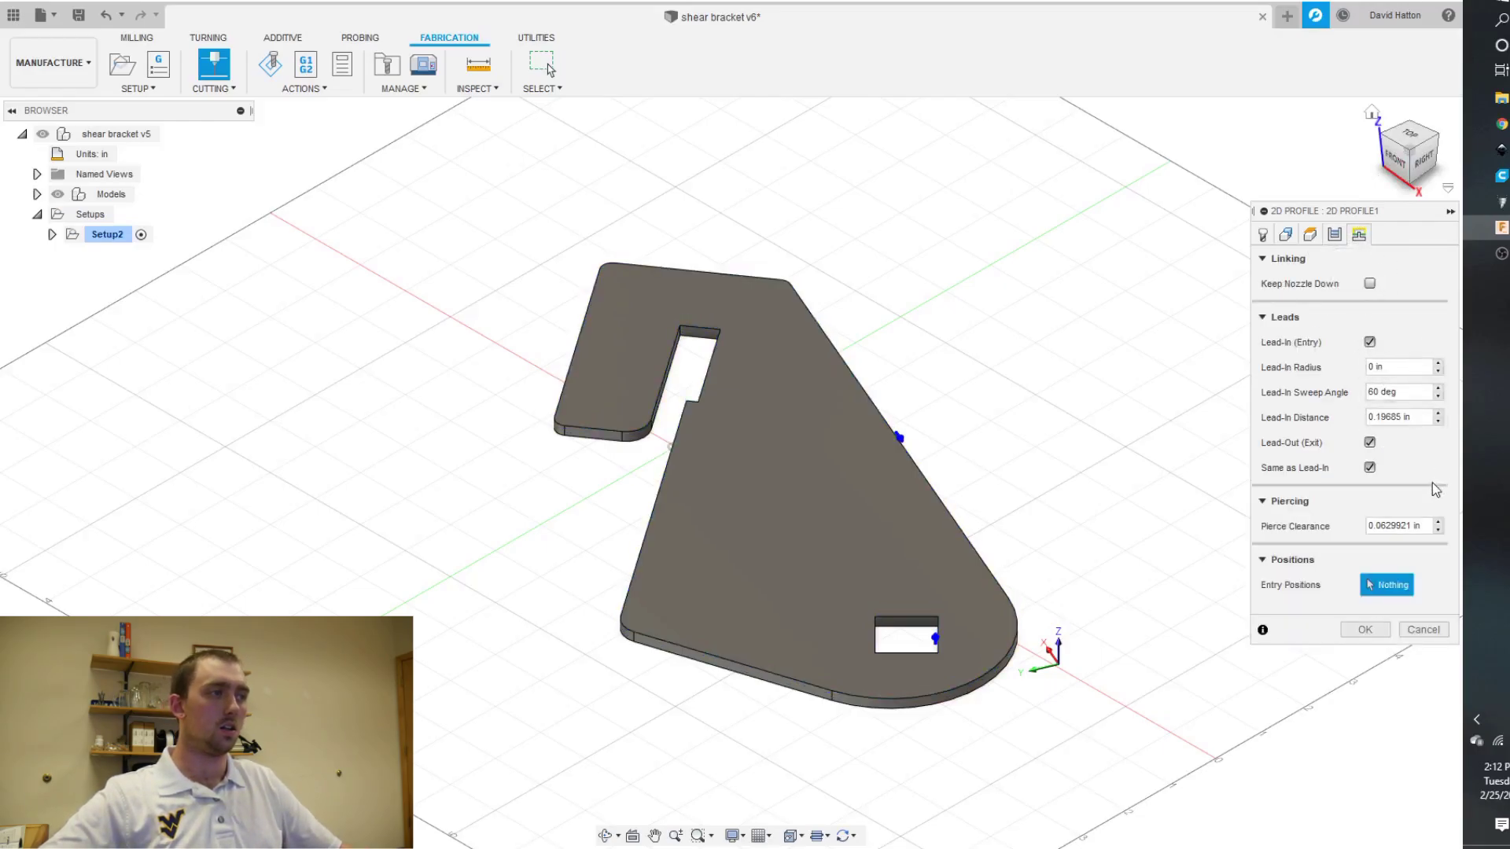
{"action": "left_click", "coordinate": [1420, 526]}
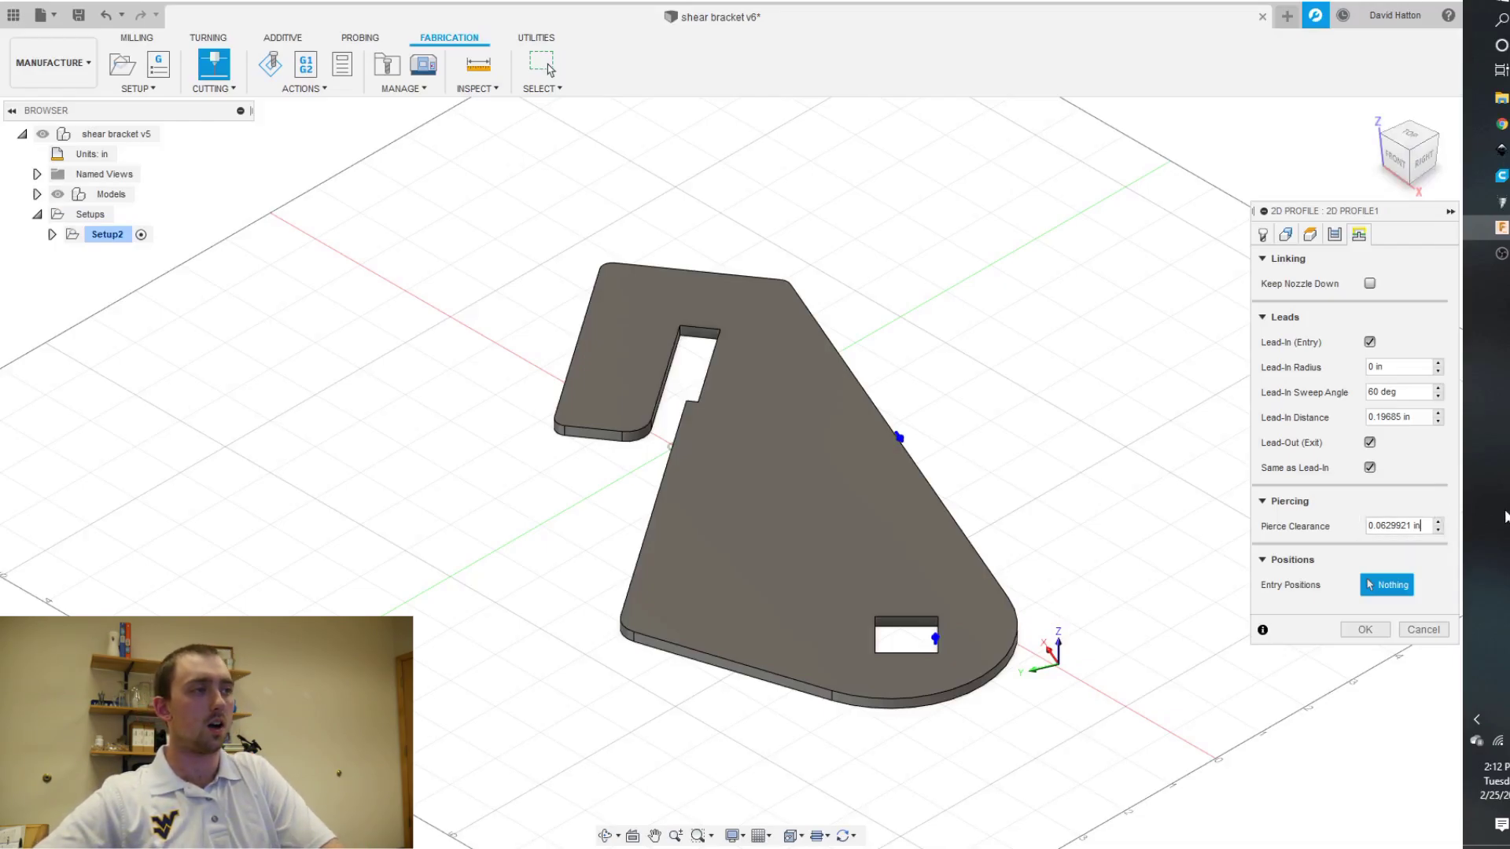
{"action": "key", "text": "BackSpace"}
{"action": "key", "text": "BackSpace"}
{"action": "key", "text": "BackSpace"}
{"action": "key", "text": "BackSpace"}
{"action": "key", "text": "BackSpace"}
{"action": "key", "text": "BackSpace"}
{"action": "key", "text": "BackSpace"}
{"action": "key", "text": "BackSpace"}
{"action": "key", "text": "BackSpace"}
{"action": "key", "text": "BackSpace"}
{"action": "key", "text": "BackSpace"}
{"action": "key", "text": "BackSpace"}
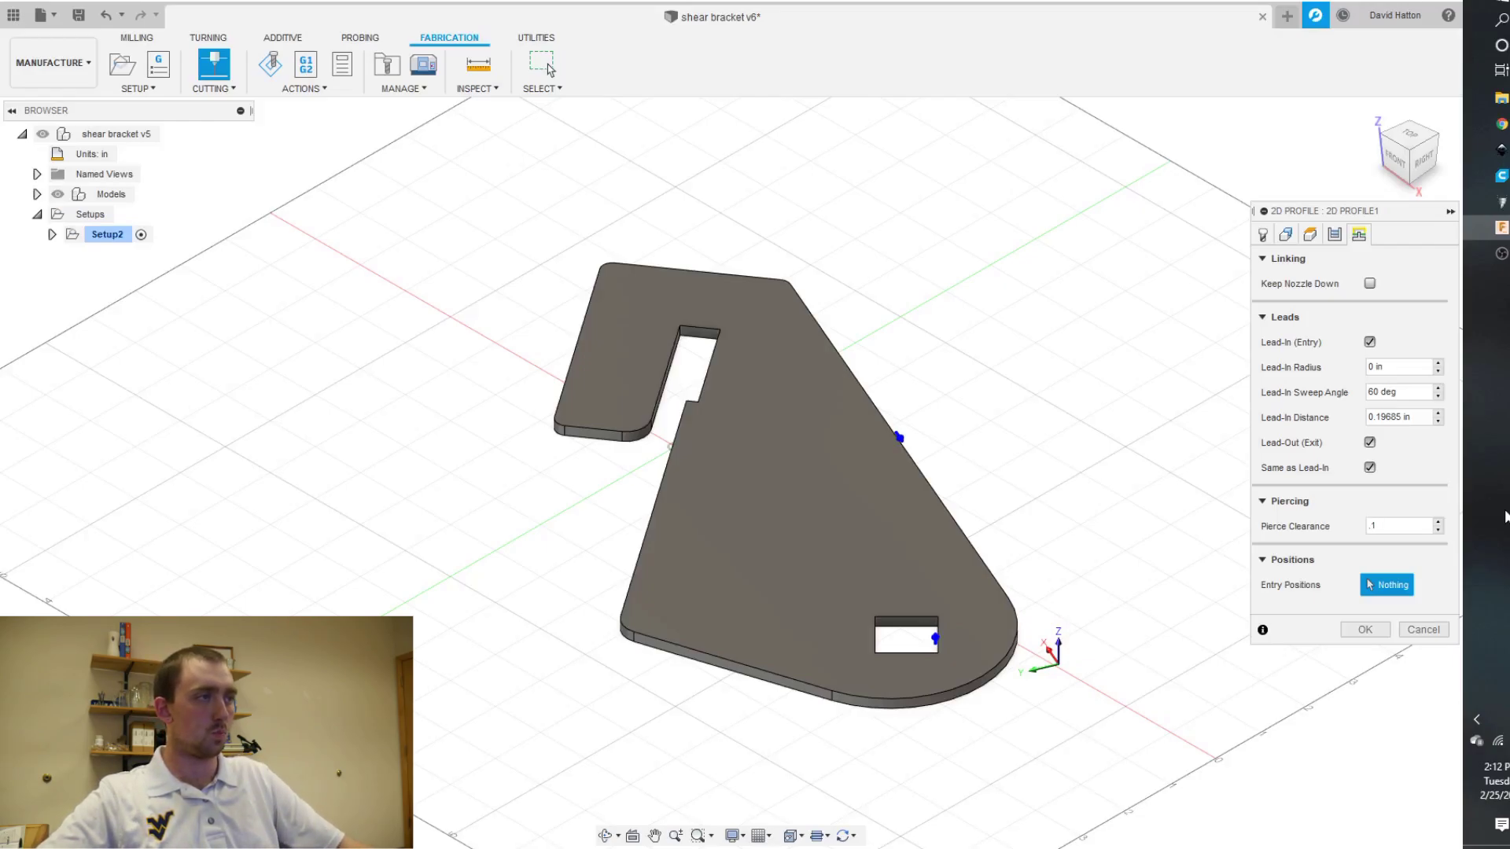
Step: Set the lead-in distance to .3 in and generate the 2D profile toolpath
{"action": "left_click", "coordinate": [1418, 414]}
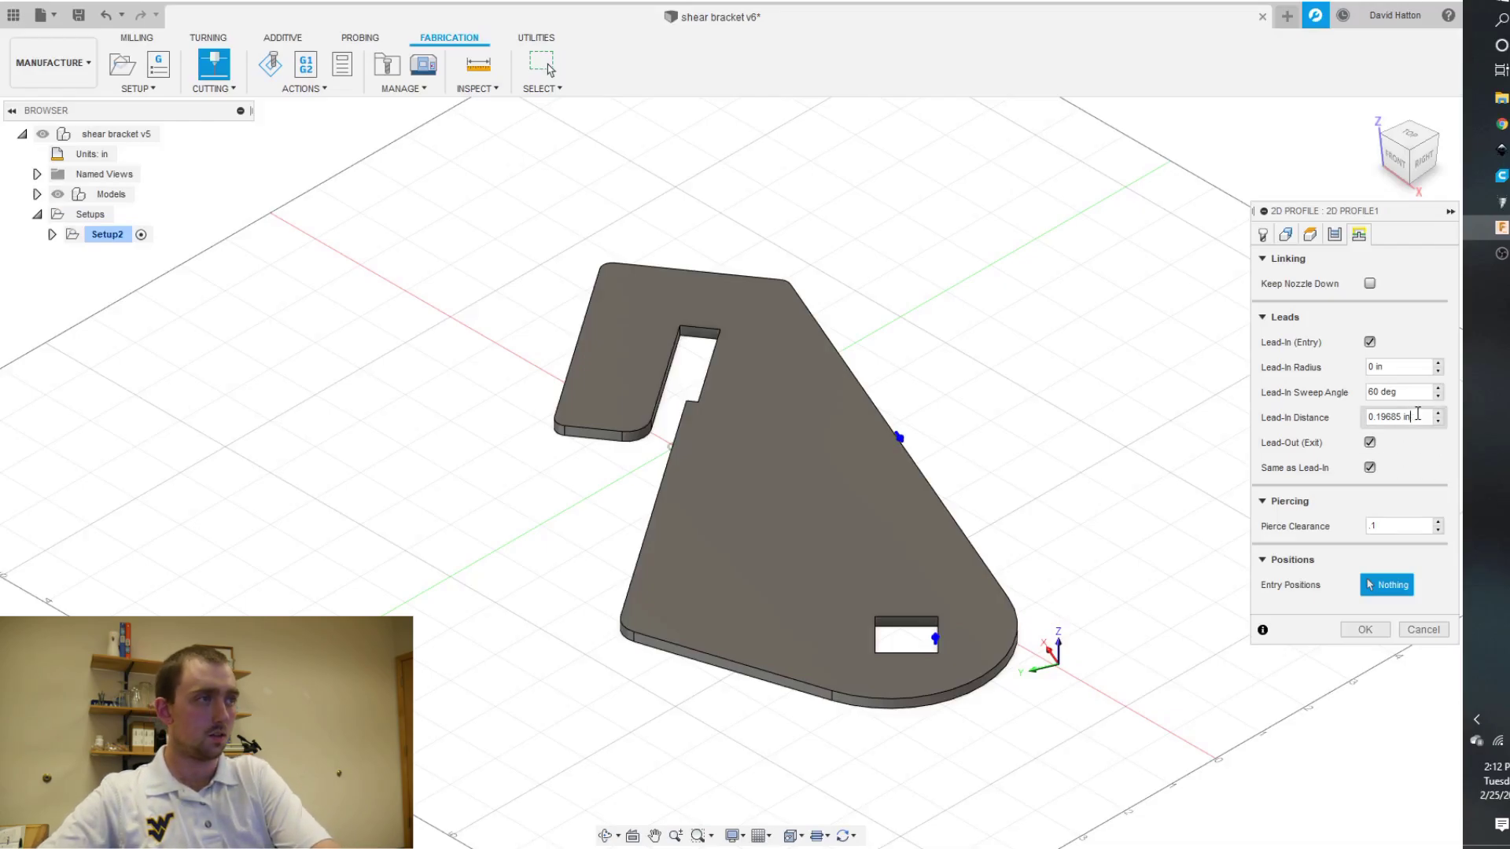
{"action": "key", "text": "BackSpace"}
{"action": "key", "text": "BackSpace"}
{"action": "key", "text": "BackSpace"}
{"action": "key", "text": "BackSpace"}
{"action": "key", "text": "BackSpace"}
{"action": "key", "text": "BackSpace"}
{"action": "key", "text": "BackSpace"}
{"action": "key", "text": "BackSpace"}
{"action": "key", "text": "BackSpace"}
{"action": "key", "text": "BackSpace"}
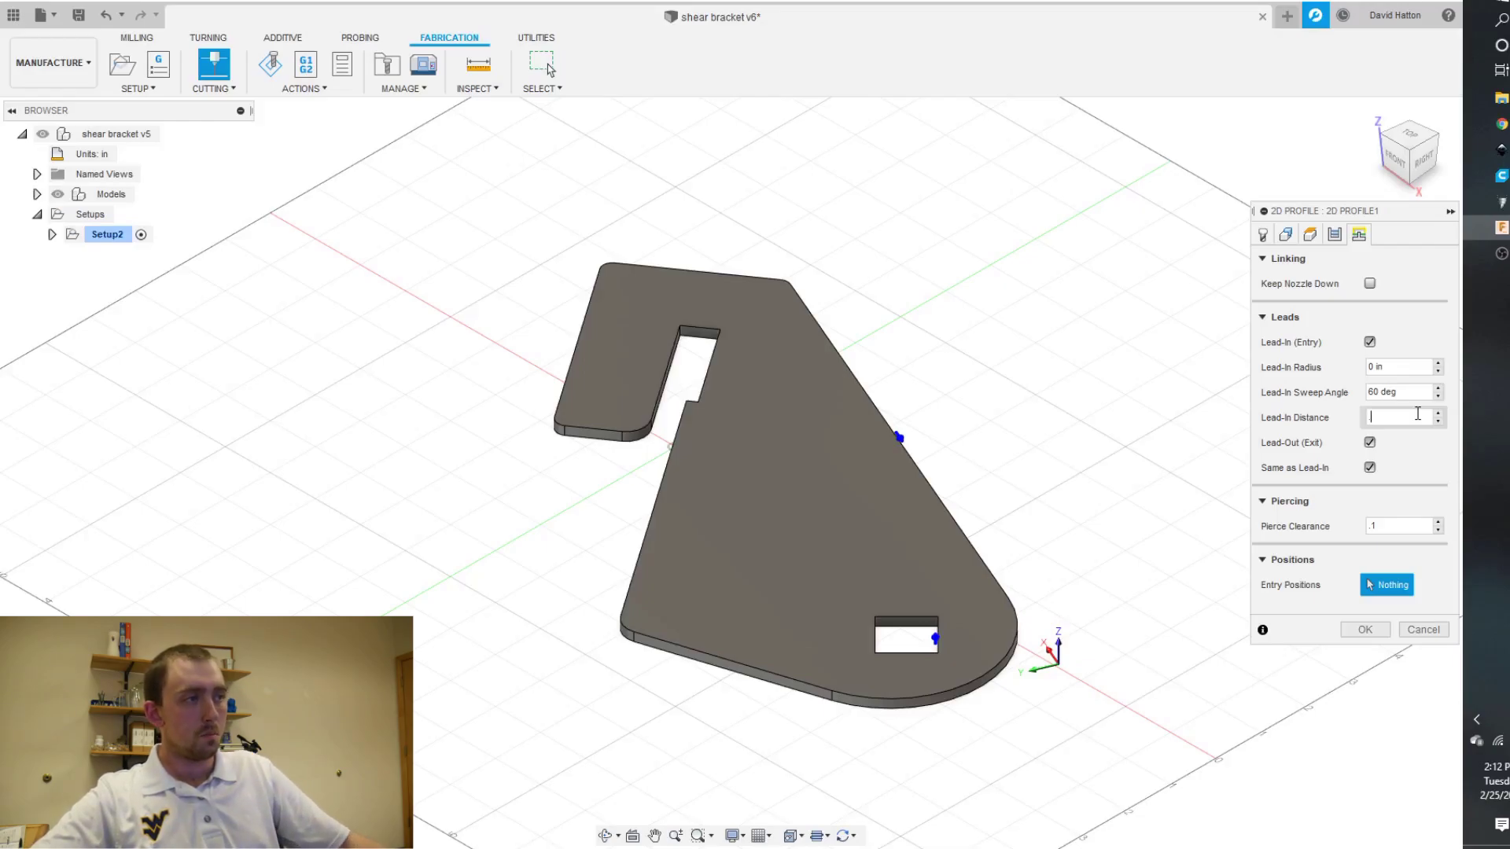
{"action": "type", "text": ".3"}
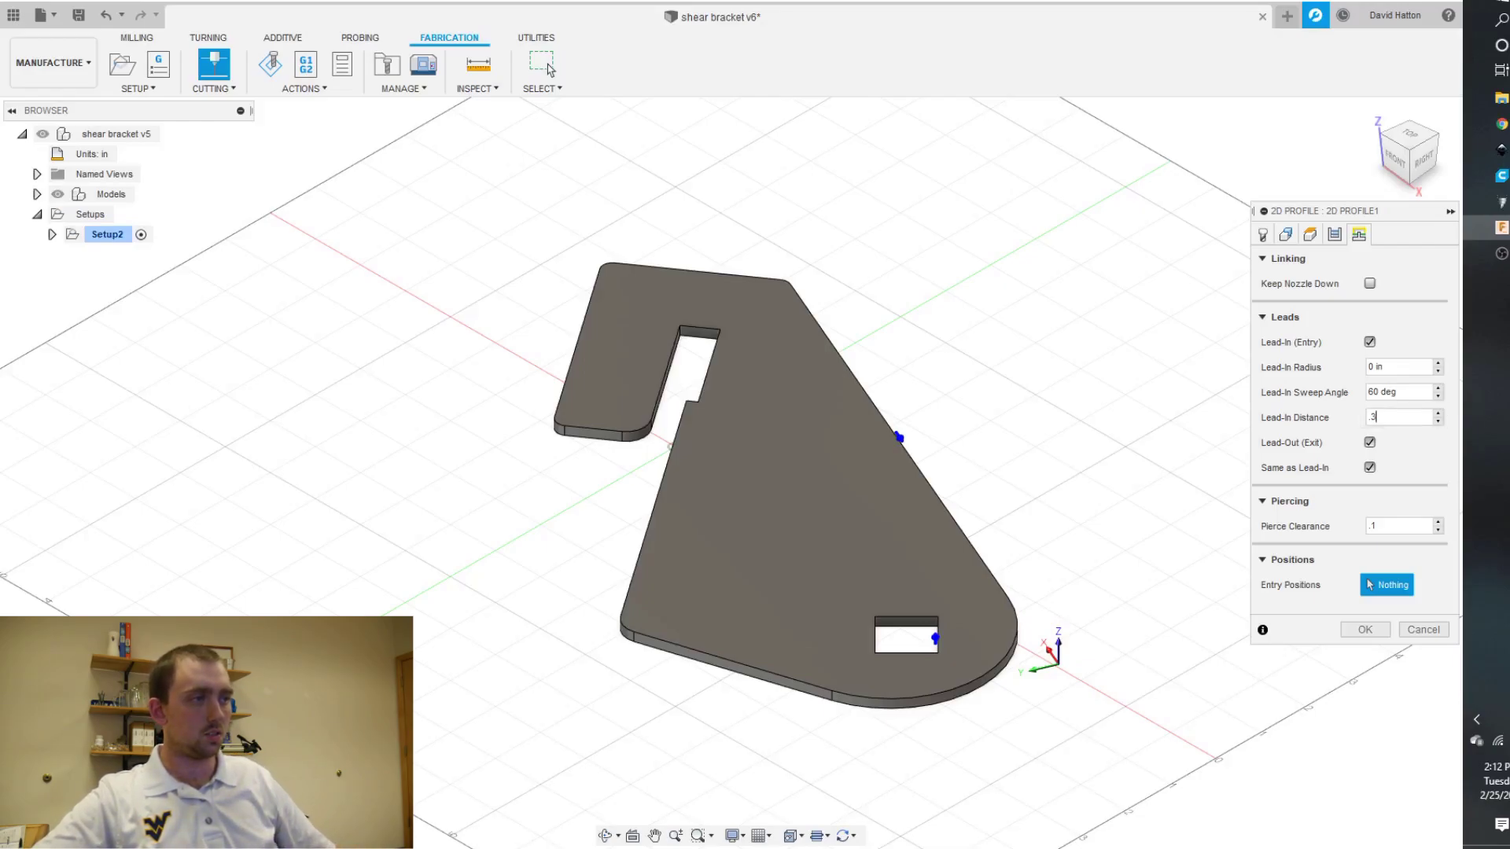
{"action": "left_click", "coordinate": [1379, 630]}
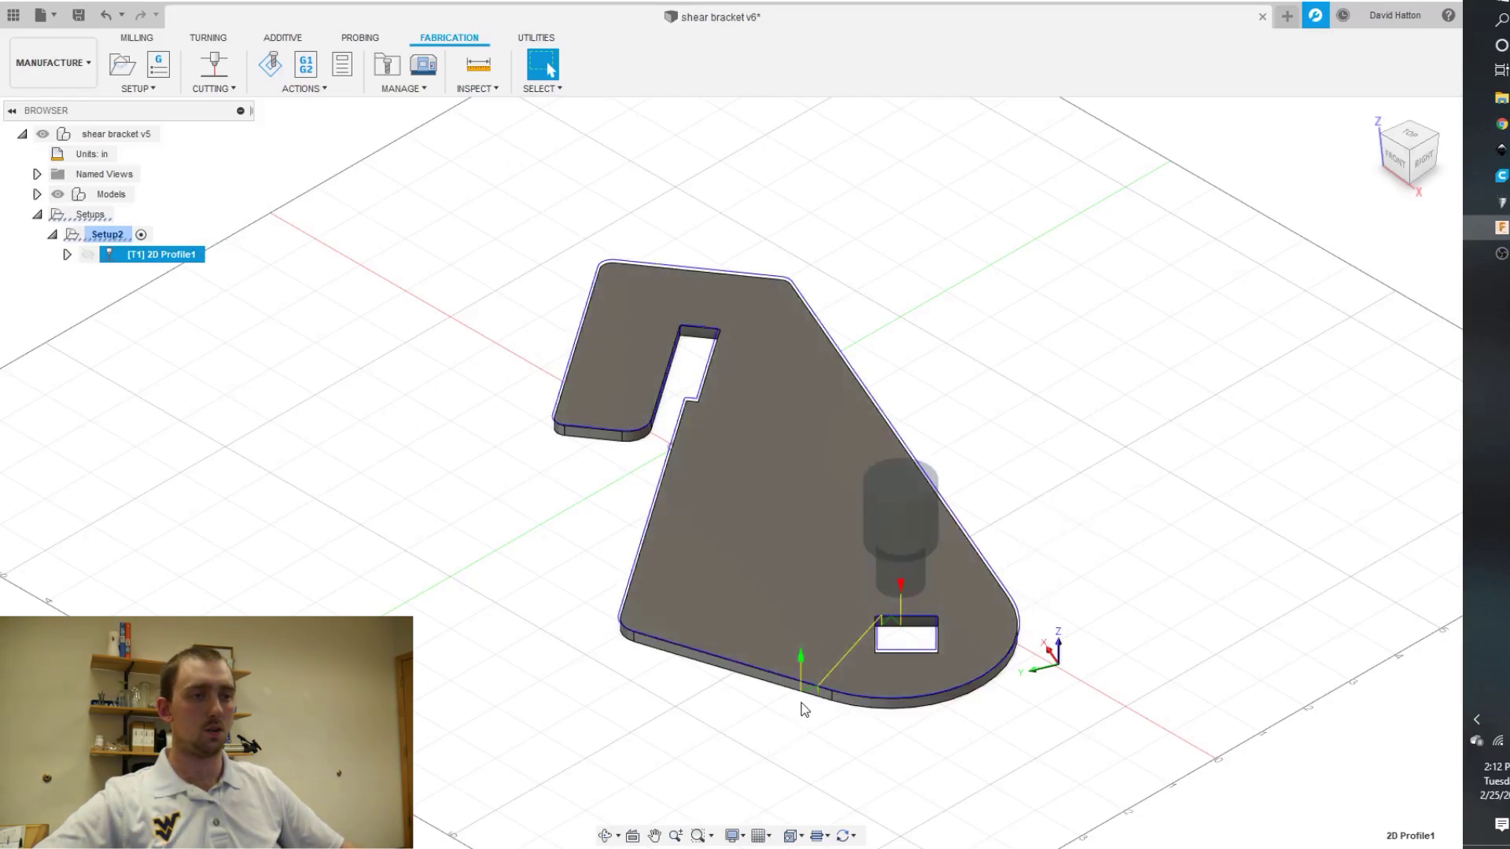
Step: Check the leads at the bracket's edge, then edit the 2D profile to a lead-in distance of 0 in and regenerate it
{"action": "scroll", "coordinate": [808, 700], "scroll_direction": "up", "scroll_amount": 5}
{"action": "scroll", "coordinate": [818, 695], "scroll_direction": "up", "scroll_amount": 5}
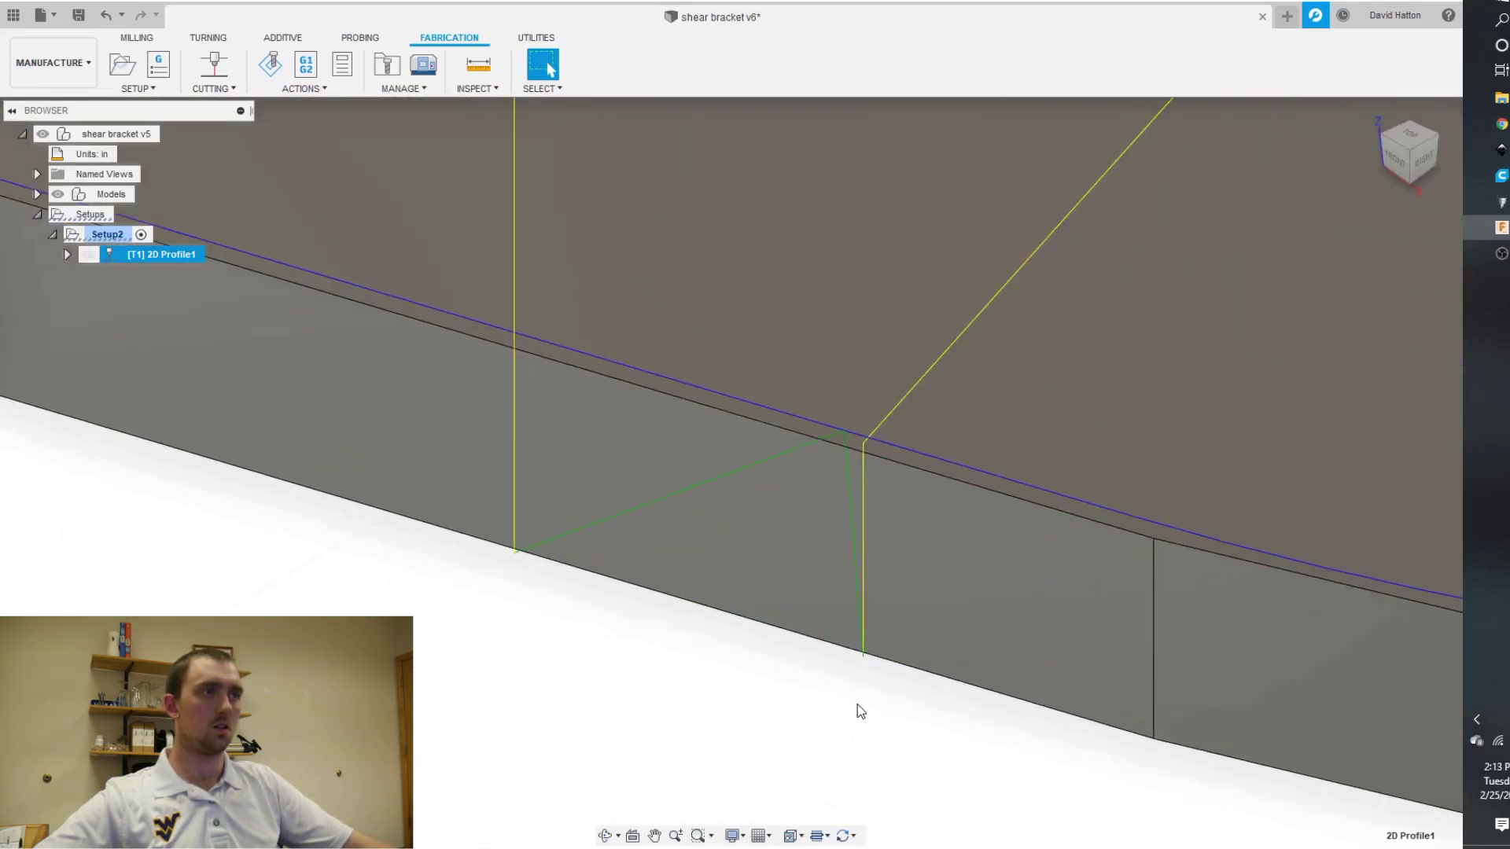
{"action": "scroll", "coordinate": [857, 704], "scroll_direction": "down", "scroll_amount": 8}
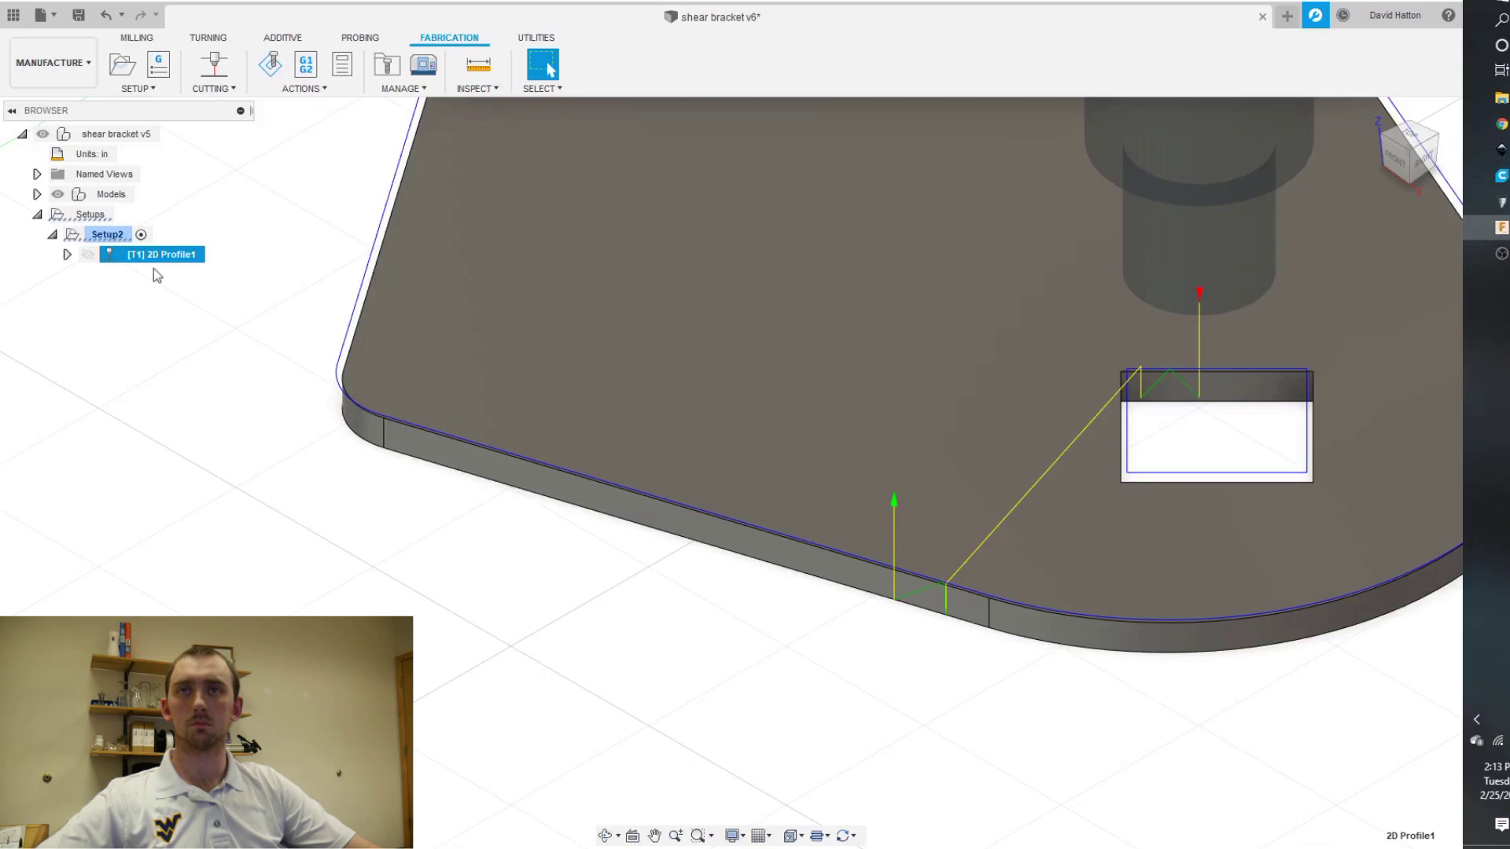
{"action": "right_click", "coordinate": [187, 254]}
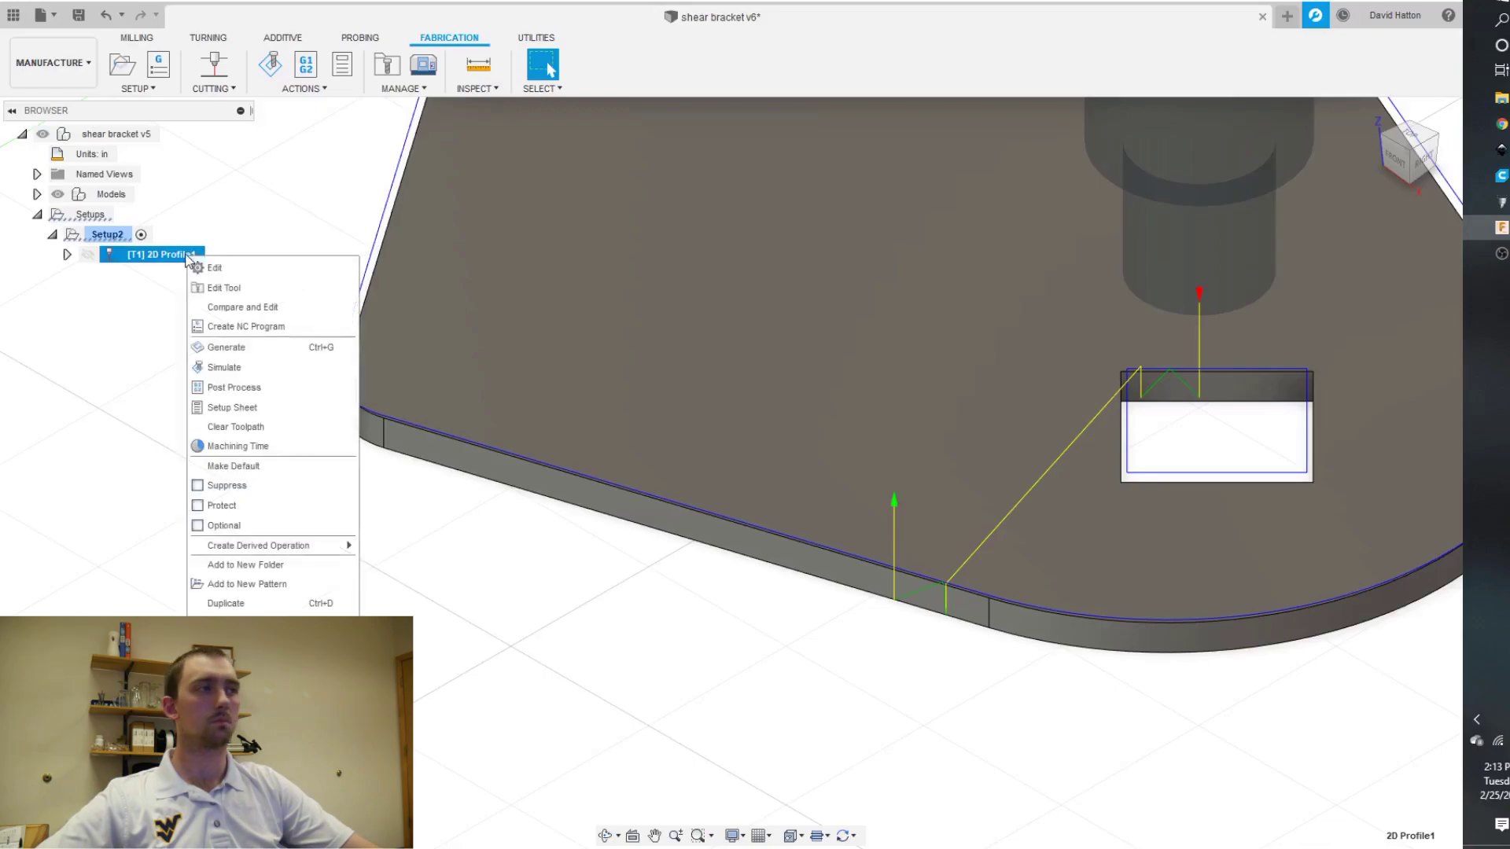
{"action": "left_click", "coordinate": [211, 269]}
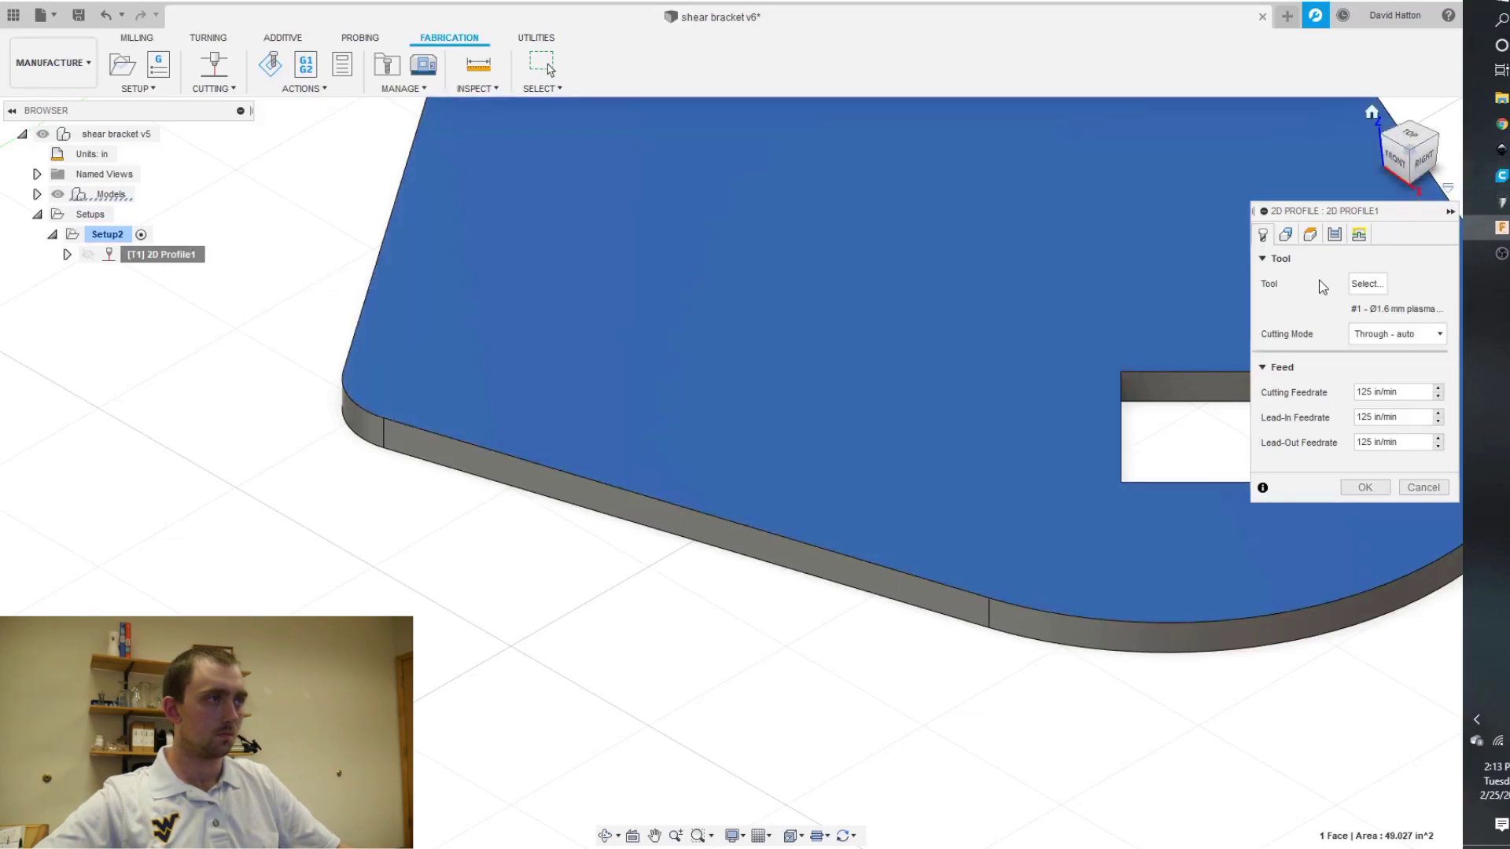
{"action": "left_click", "coordinate": [1359, 235]}
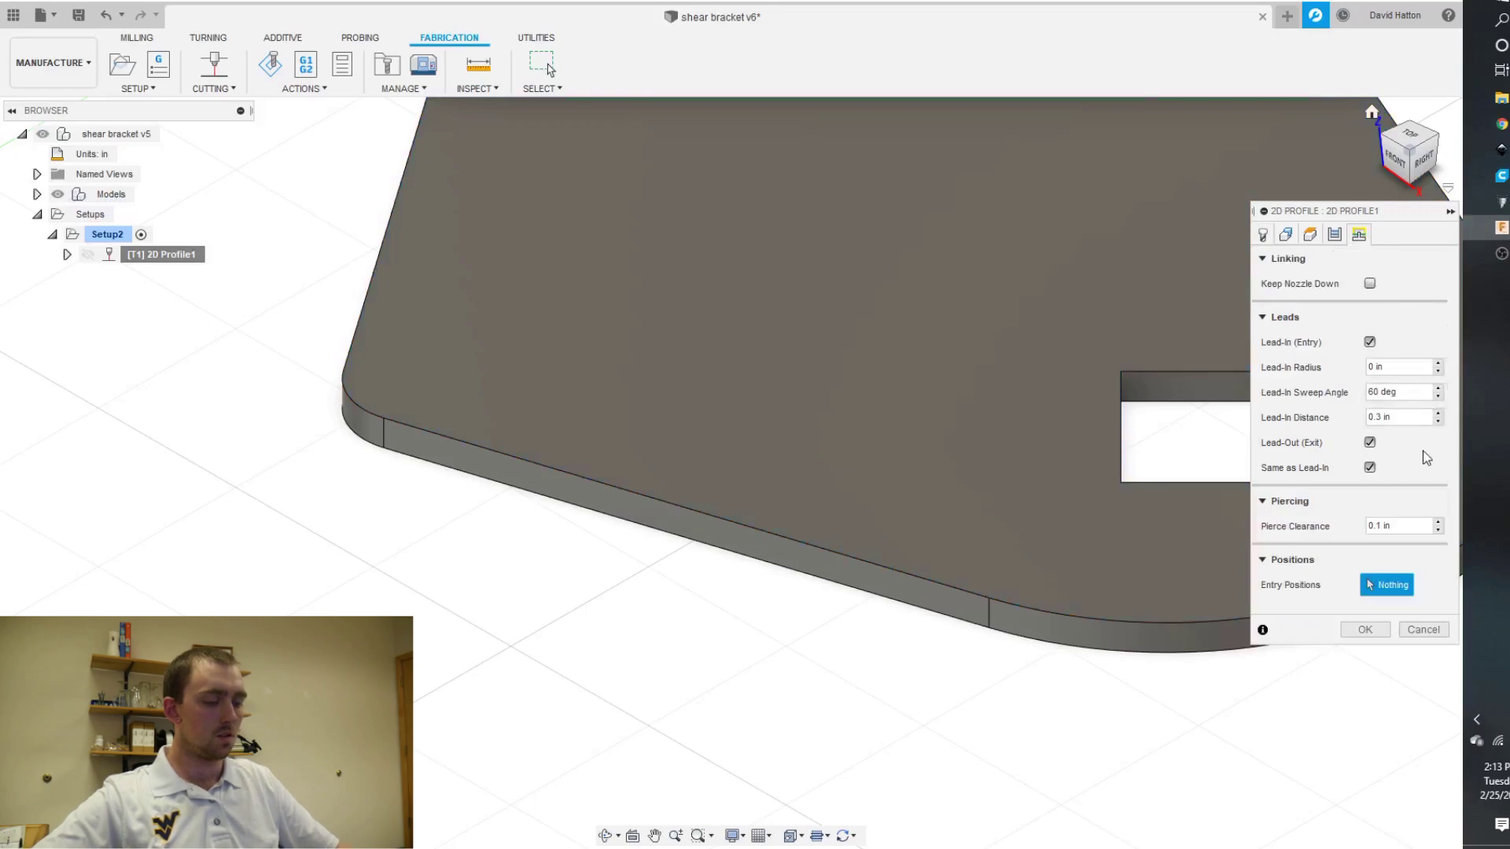
{"action": "left_click", "coordinate": [1407, 416]}
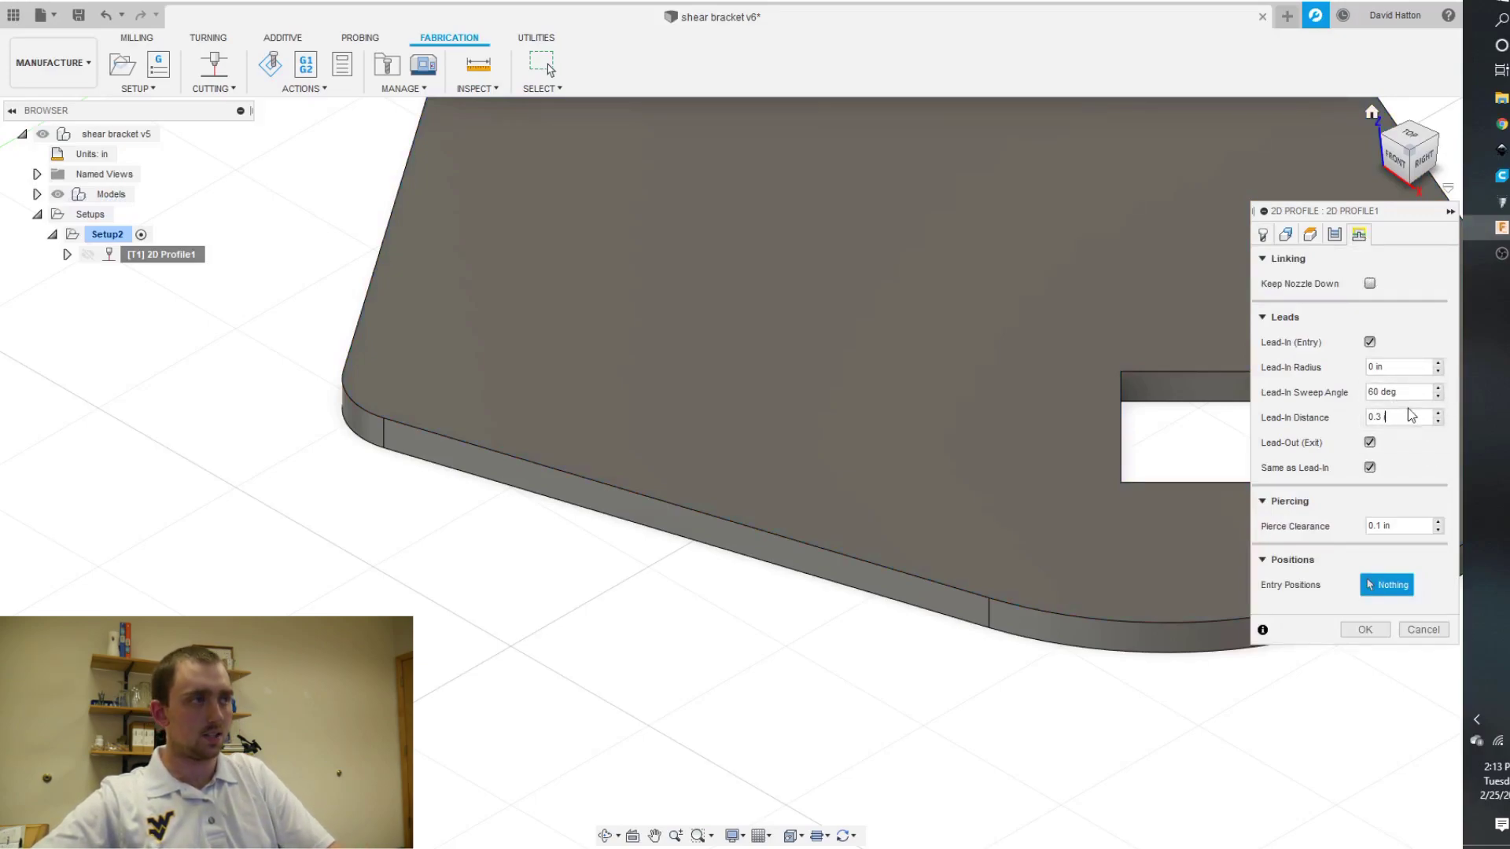
{"action": "key", "text": "ctrl+a"}
{"action": "key", "text": "BackSpace"}
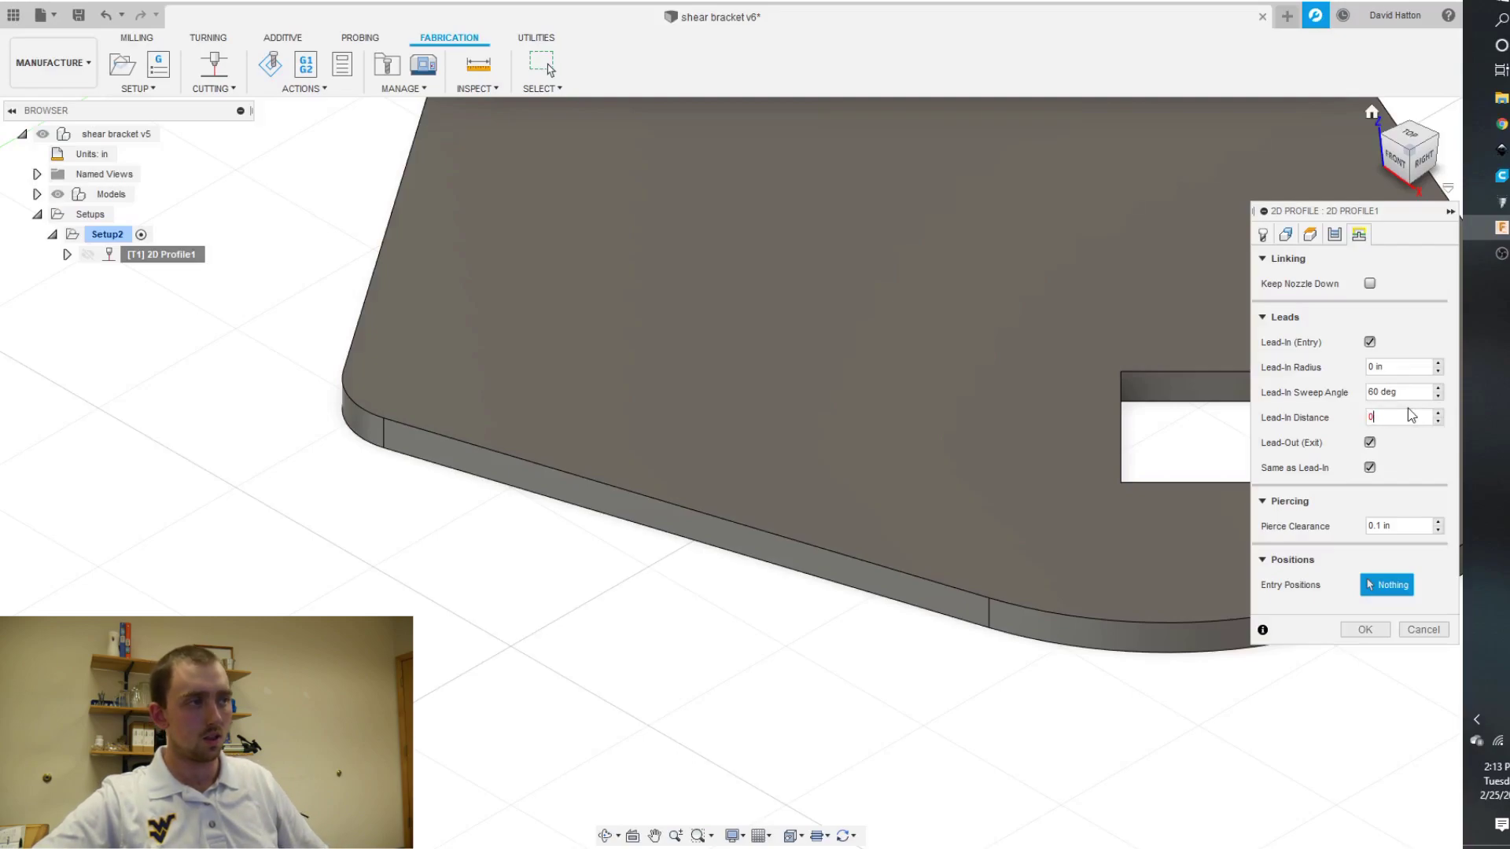
{"action": "left_click", "coordinate": [1365, 629]}
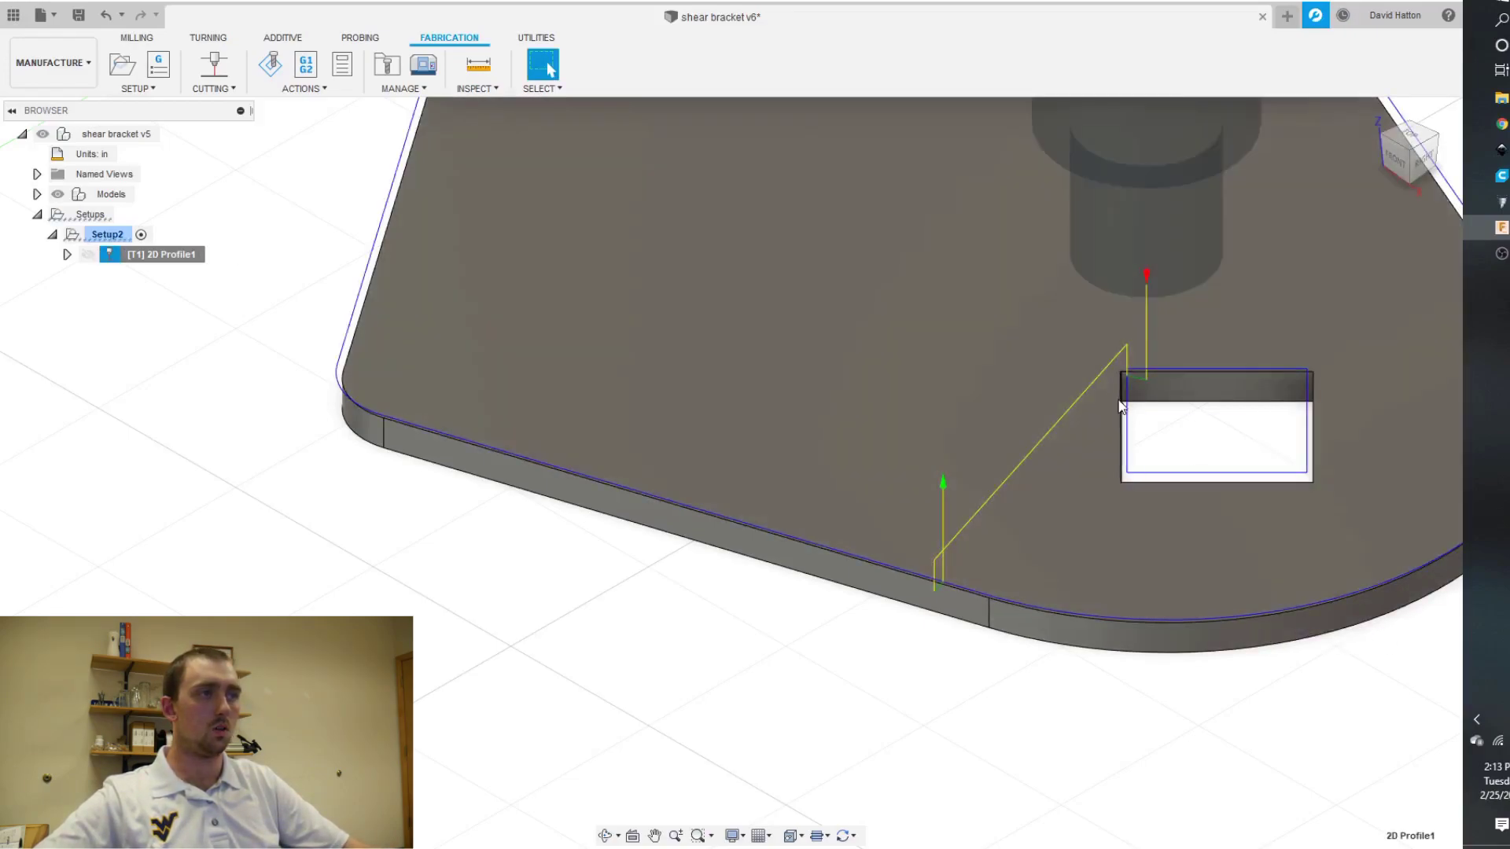
Step: Inspect the lead at the rectangular cutout and reopen the 2D profile to set the lead-in distance to 0.4 in
{"action": "scroll", "coordinate": [1137, 393], "scroll_direction": "down", "scroll_amount": 4}
{"action": "scroll", "coordinate": [1137, 391], "scroll_direction": "up", "scroll_amount": 4}
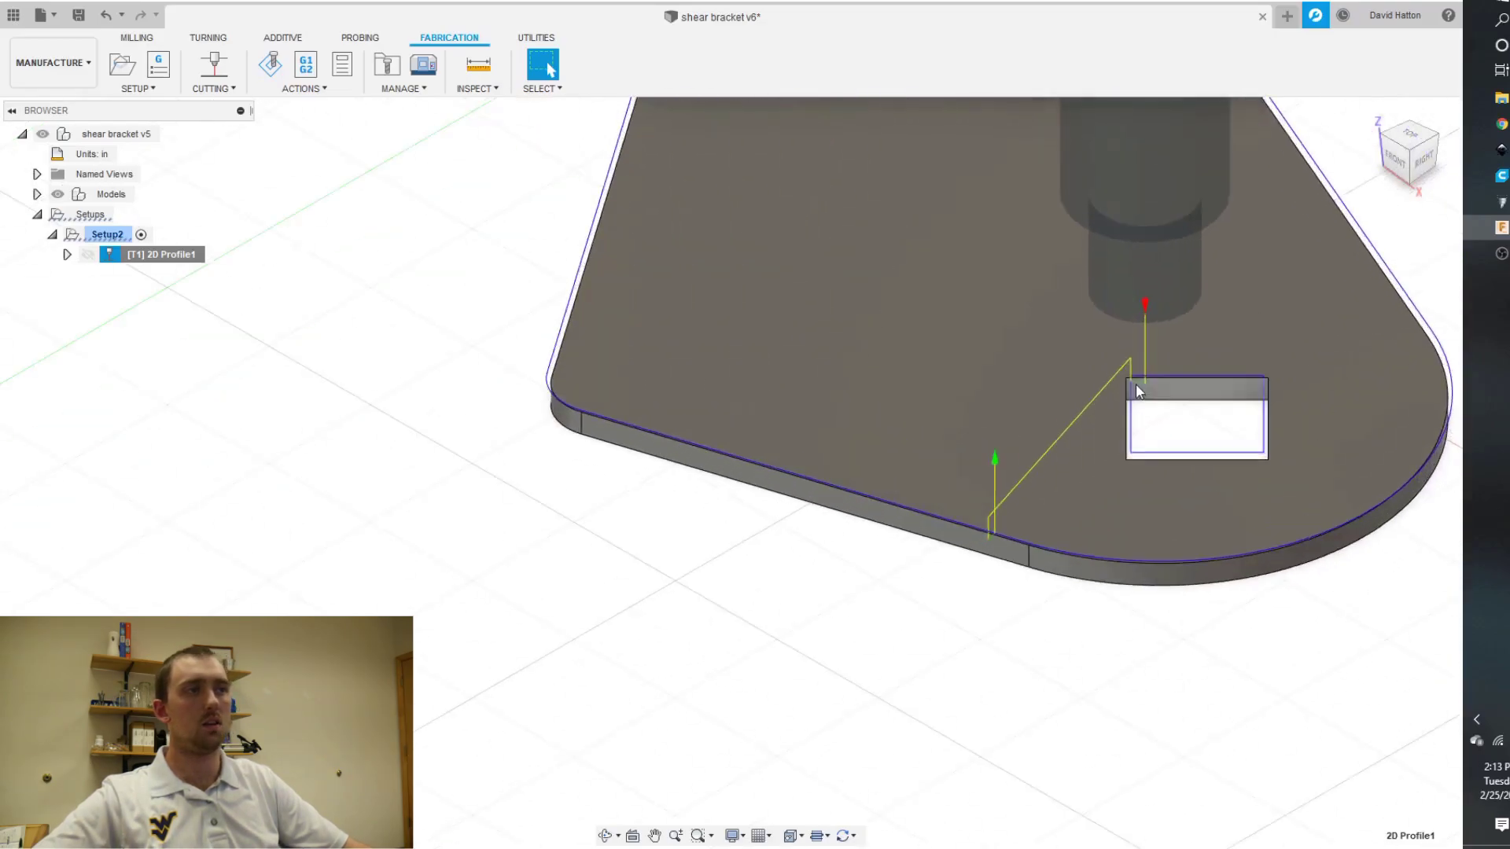
{"action": "scroll", "coordinate": [1137, 388], "scroll_direction": "up", "scroll_amount": 3}
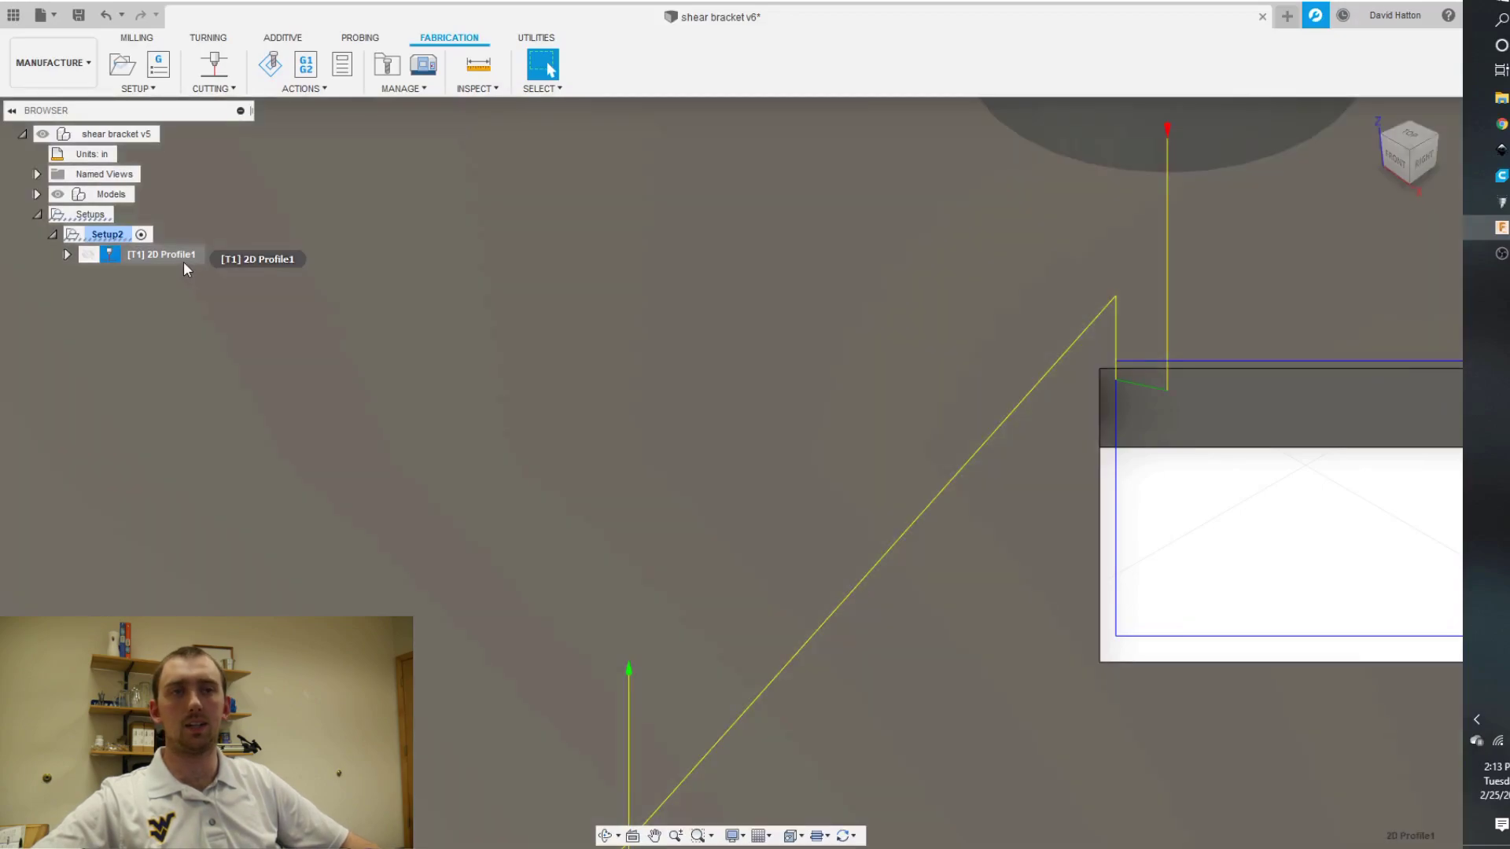
{"action": "right_click", "coordinate": [190, 261]}
{"action": "left_click", "coordinate": [209, 271]}
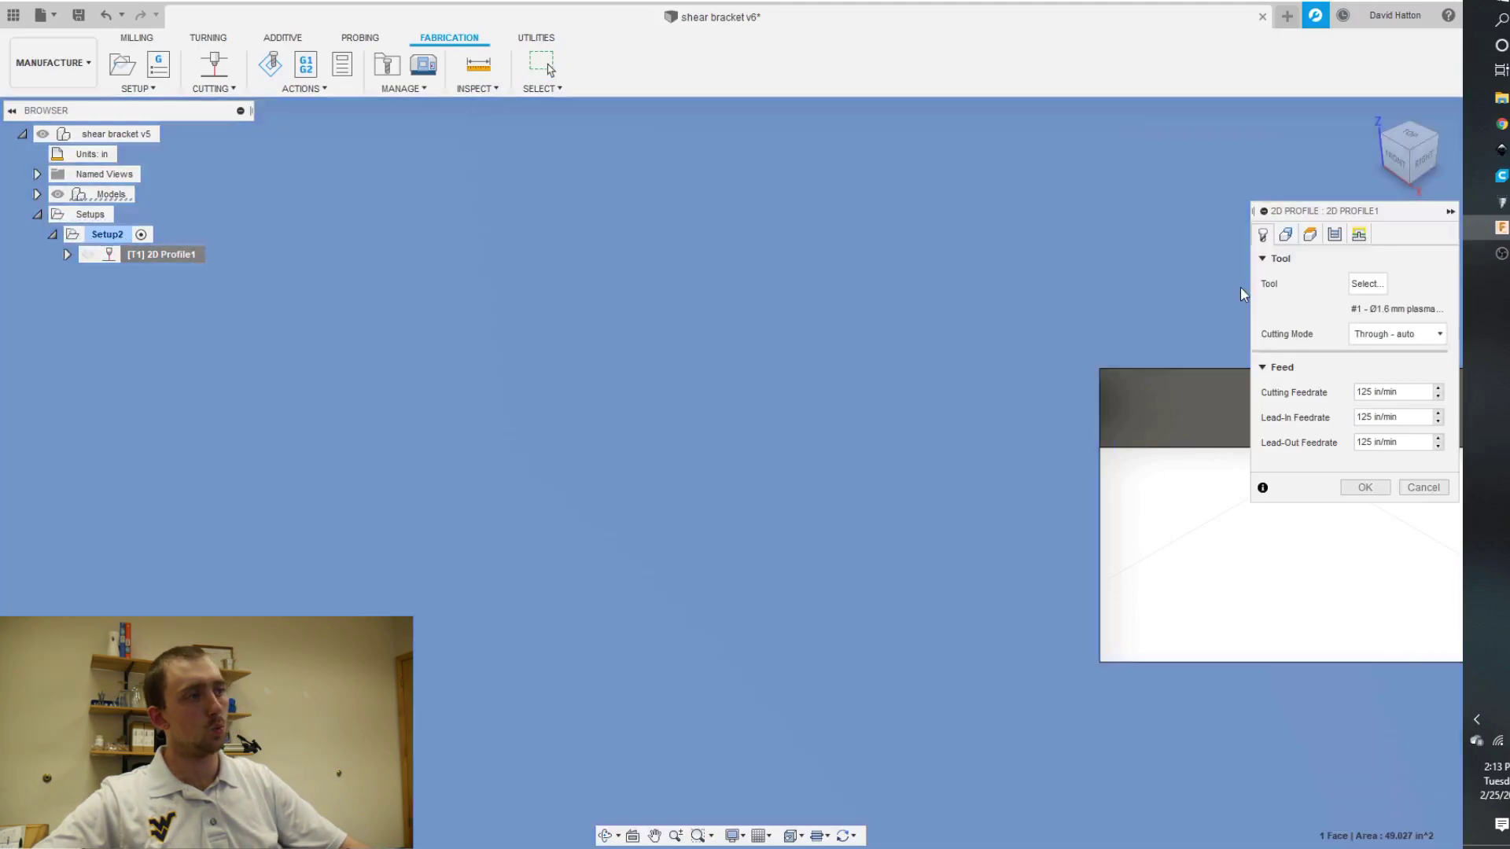
{"action": "left_click", "coordinate": [1358, 234]}
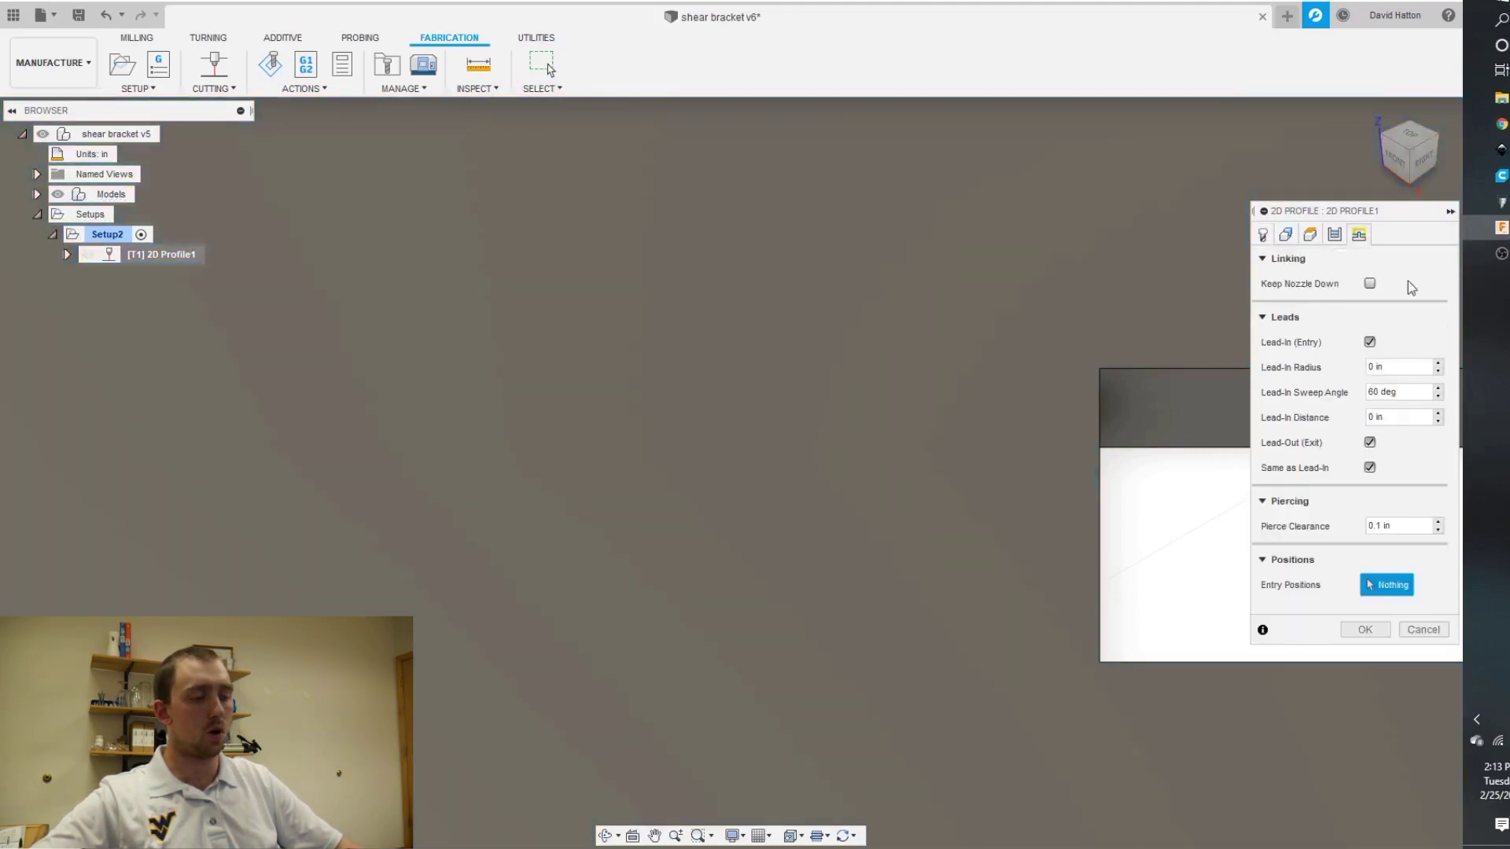
{"action": "left_click", "coordinate": [1406, 417]}
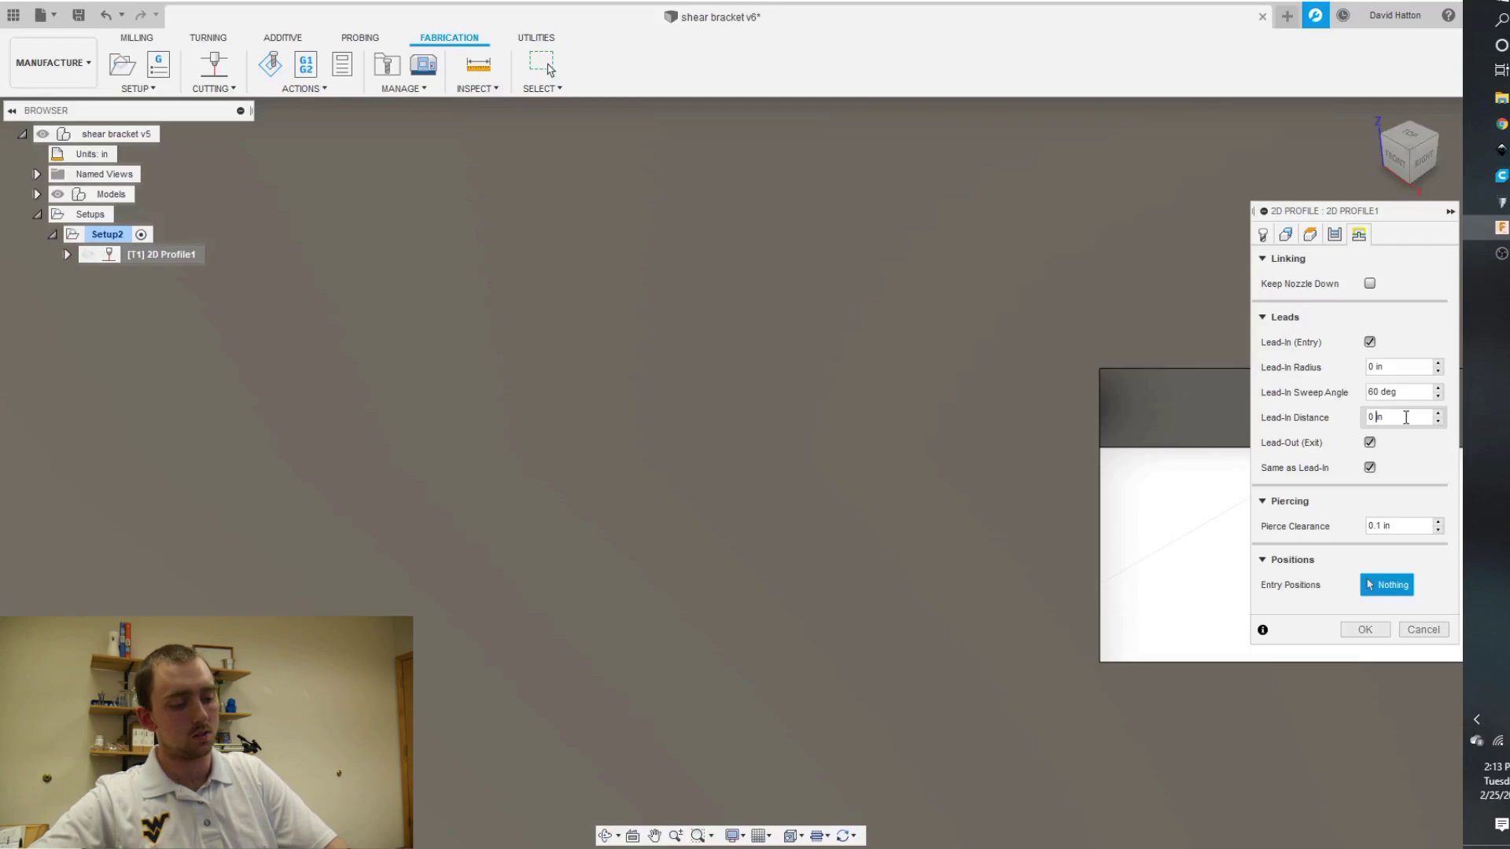
{"action": "key", "text": "Left"}
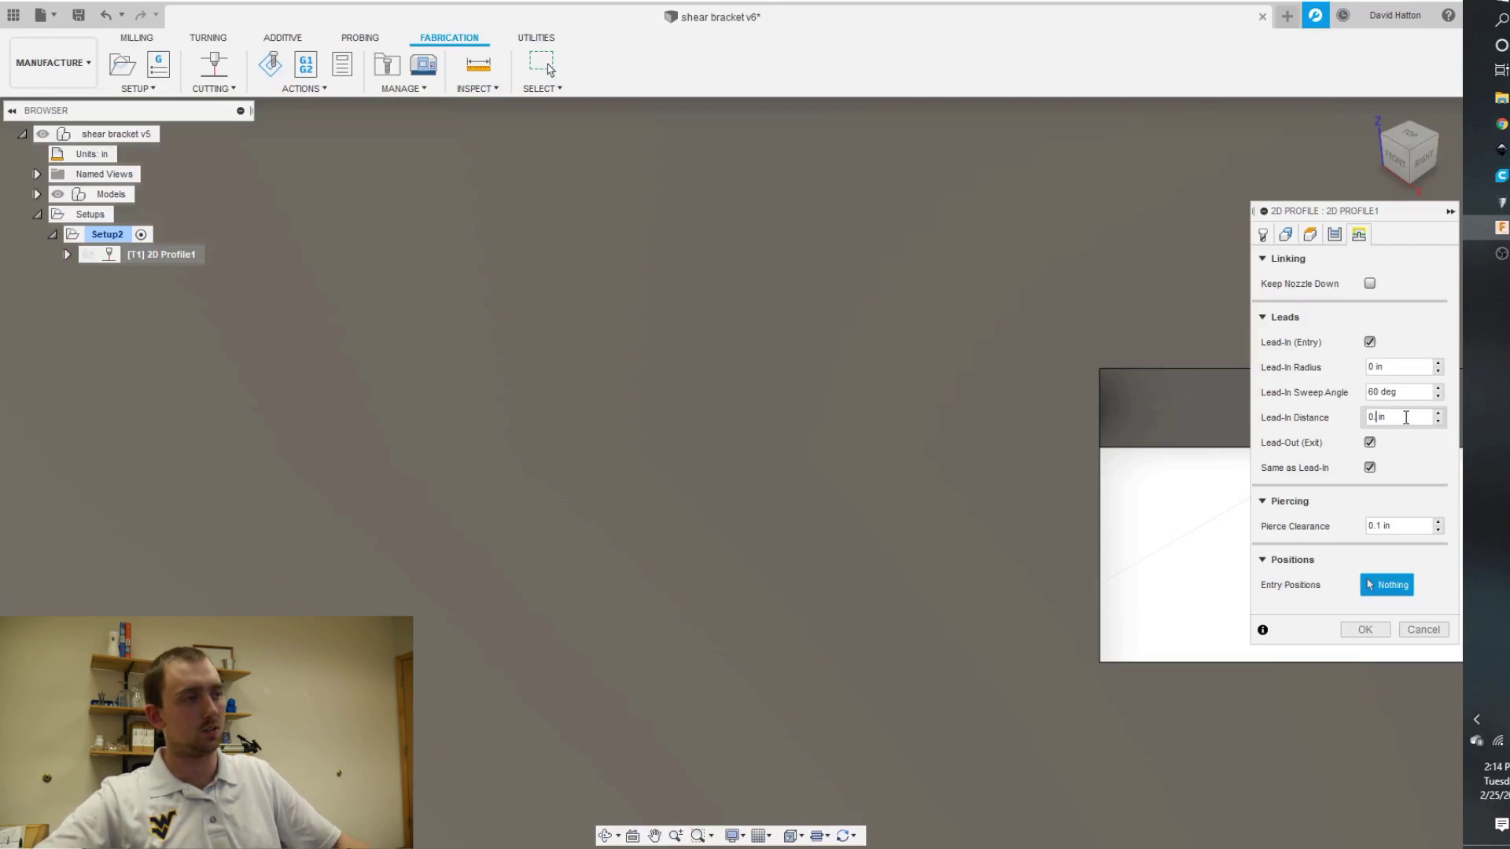
{"action": "type", "text": ".4"}
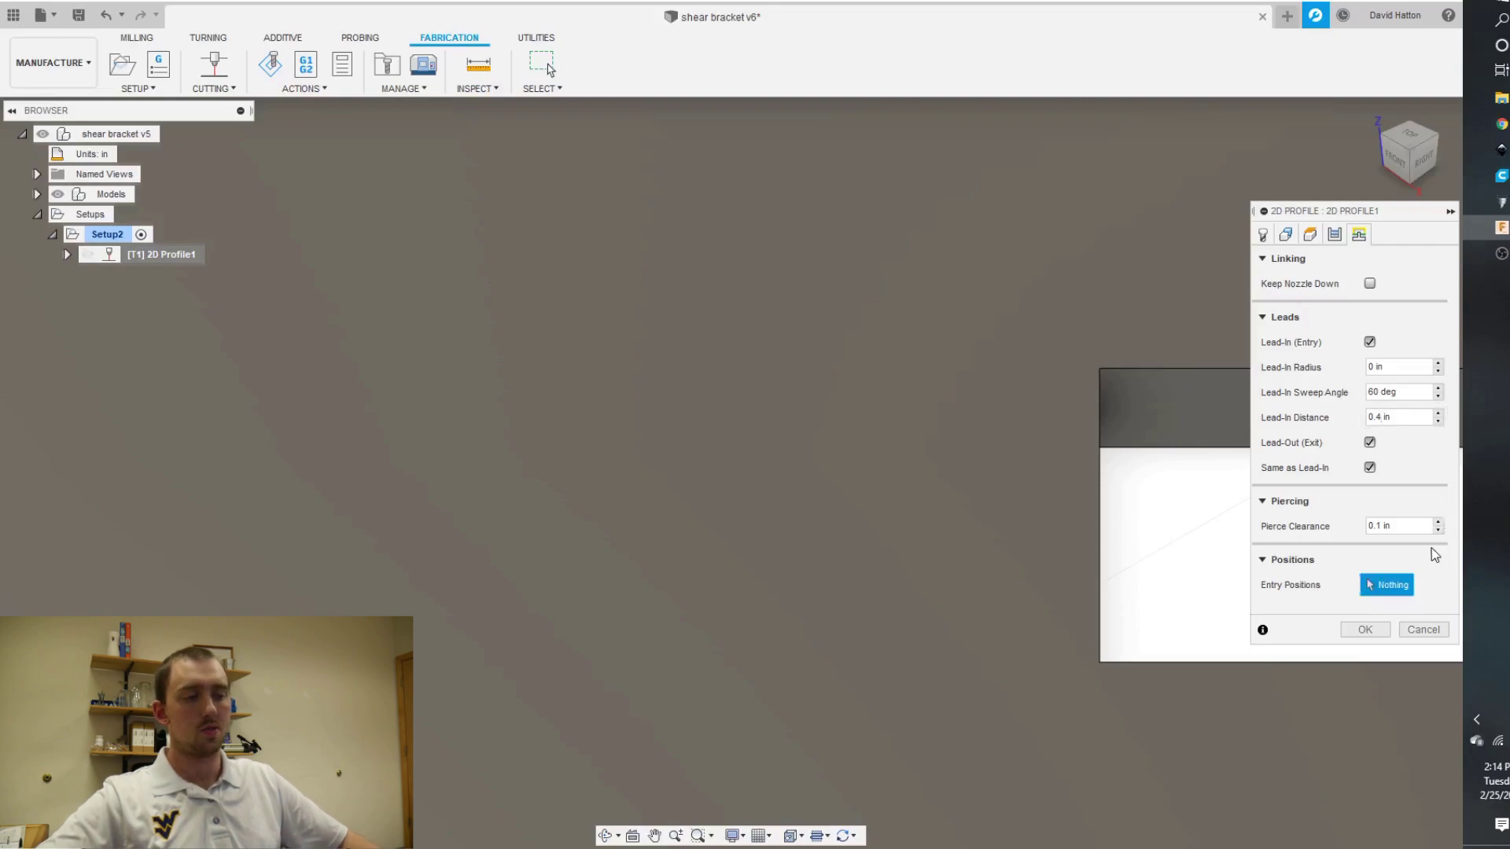
Step: Set the pierce clearance of the 2D profile to 0
{"action": "left_click", "coordinate": [1421, 525]}
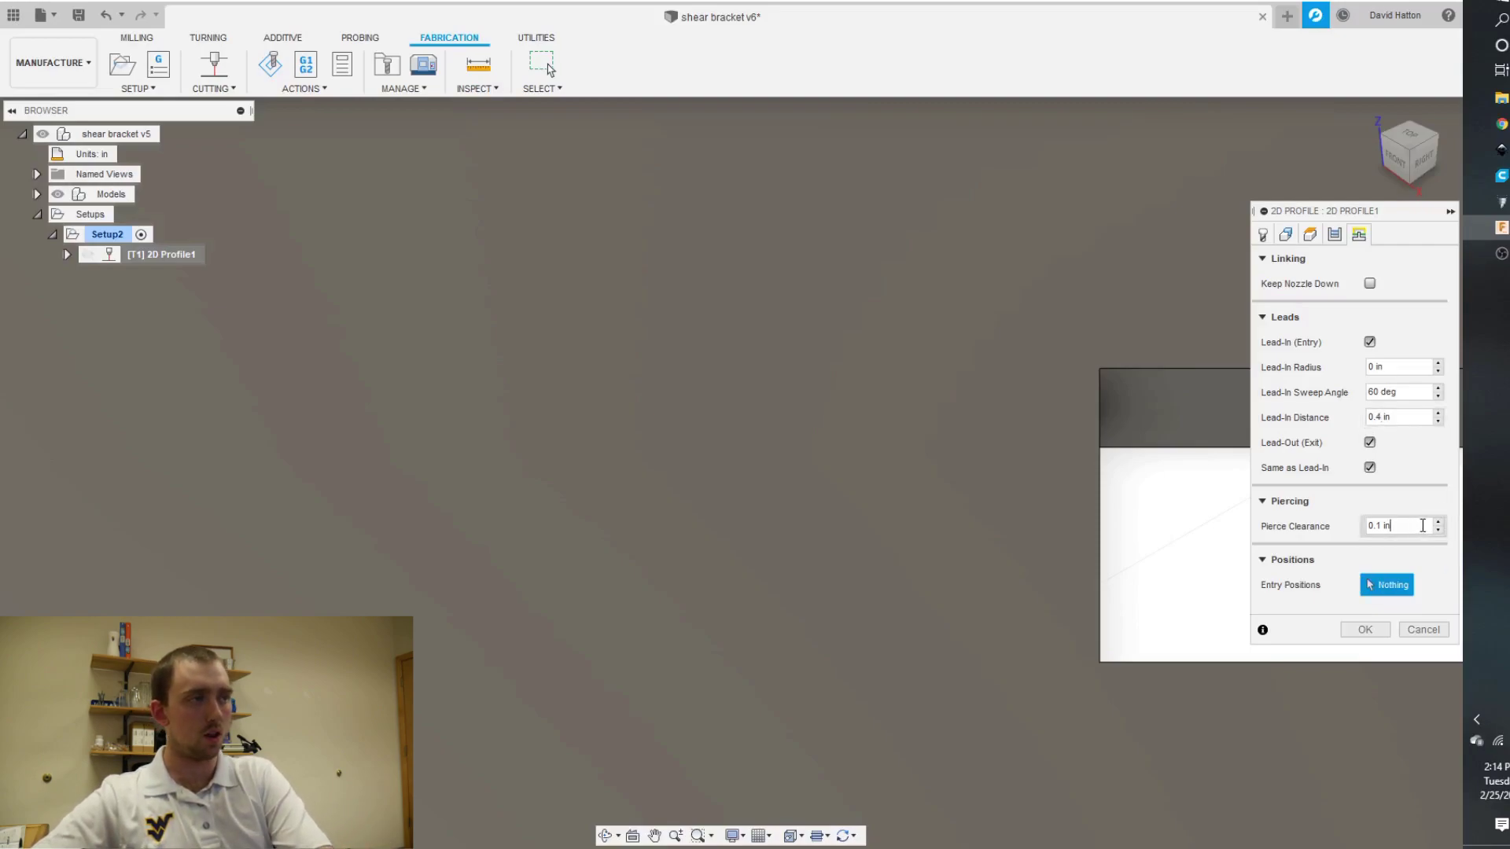
{"action": "key", "text": "BackSpace"}
{"action": "key", "text": "BackSpace"}
{"action": "key", "text": "BackSpace"}
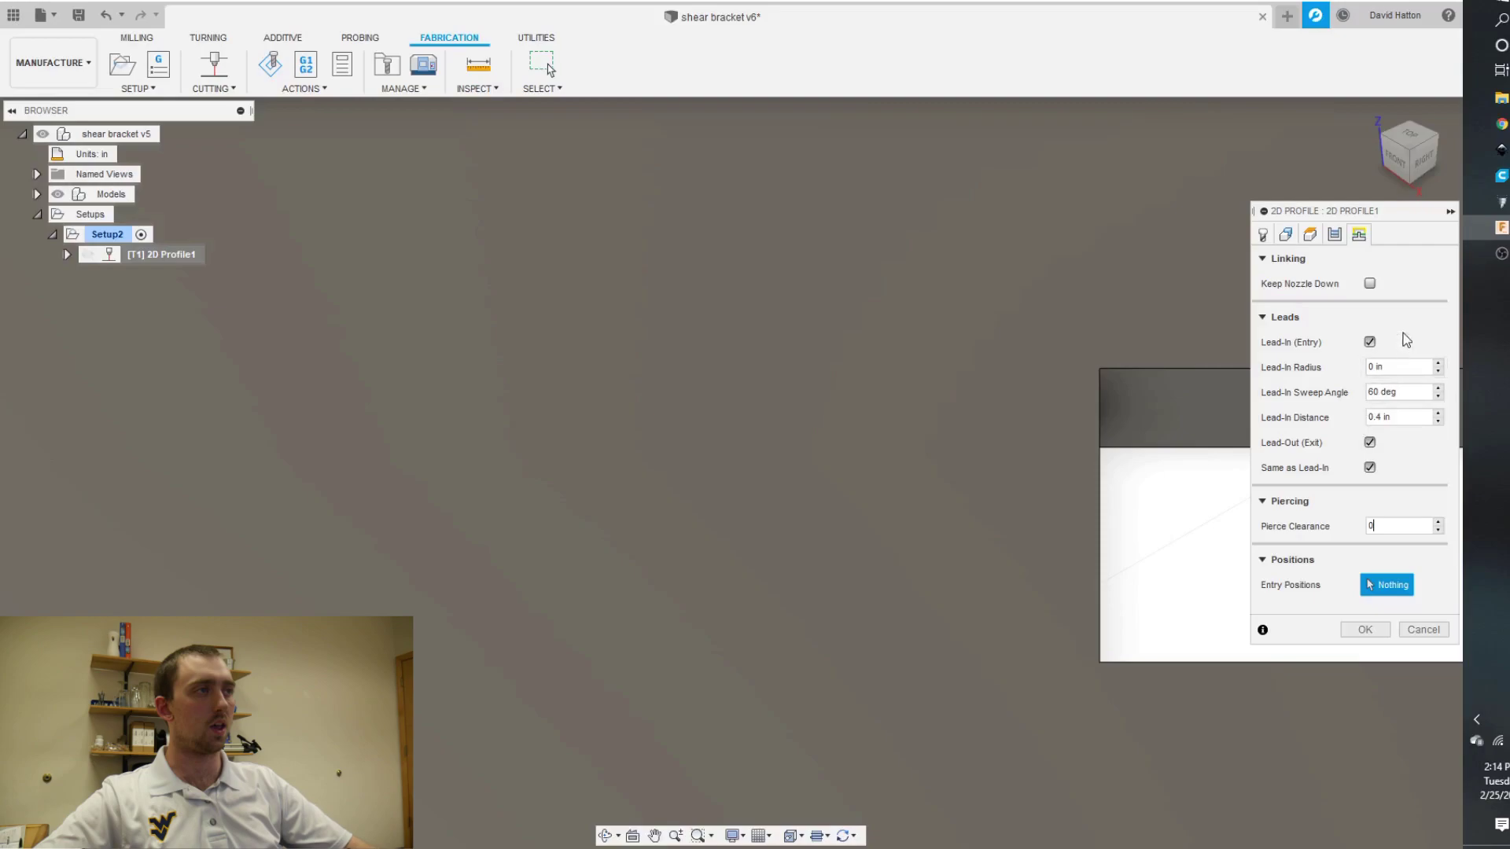
Step: Enable Keep Nozzle Down for the 2D profile and set its maximum stay-down distance to 10 in
{"action": "left_click", "coordinate": [1371, 284]}
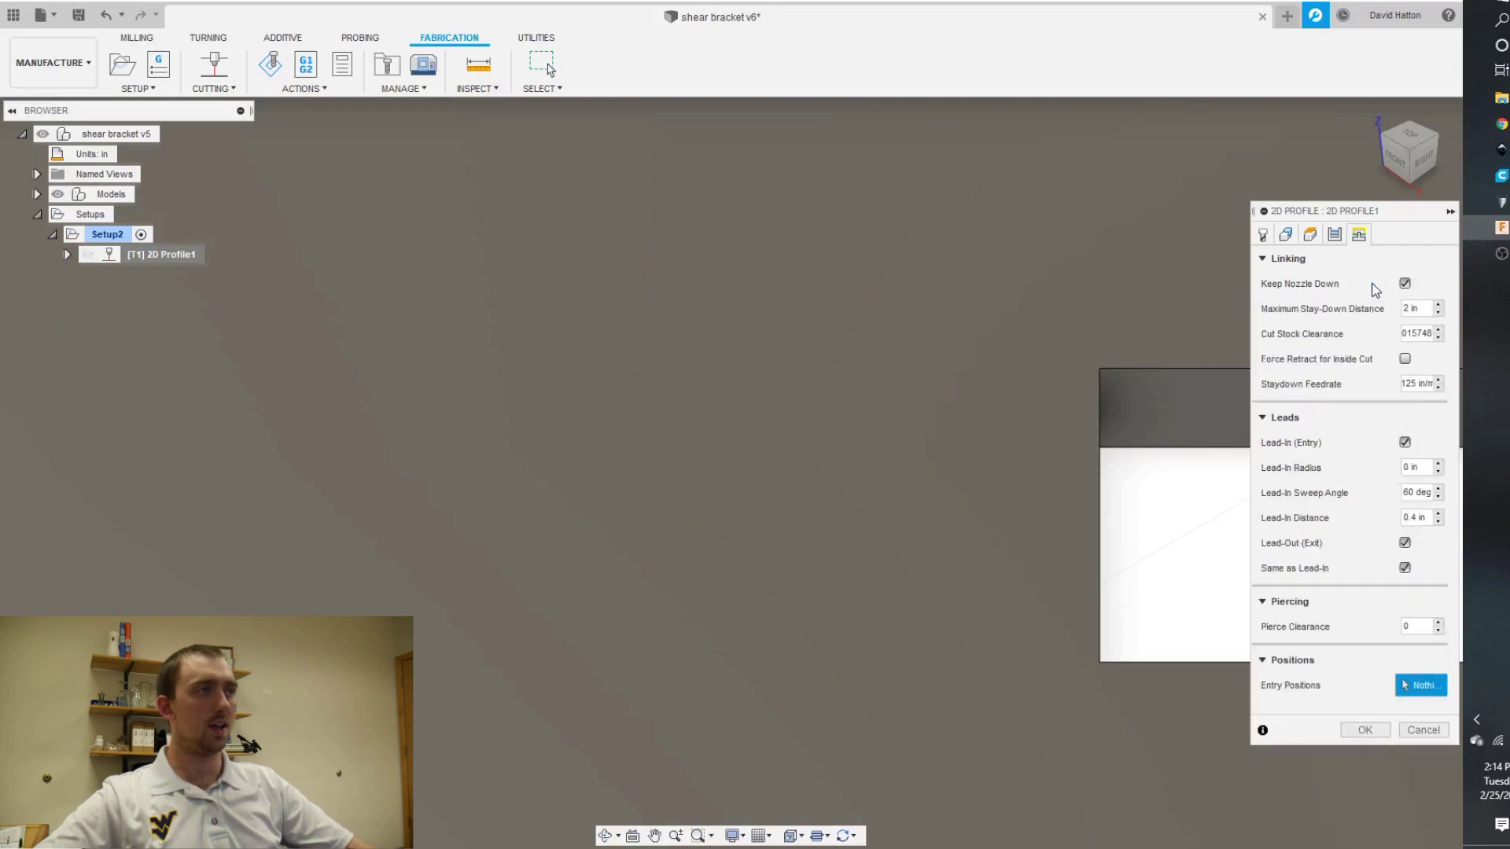
{"action": "double_click", "coordinate": [1409, 311]}
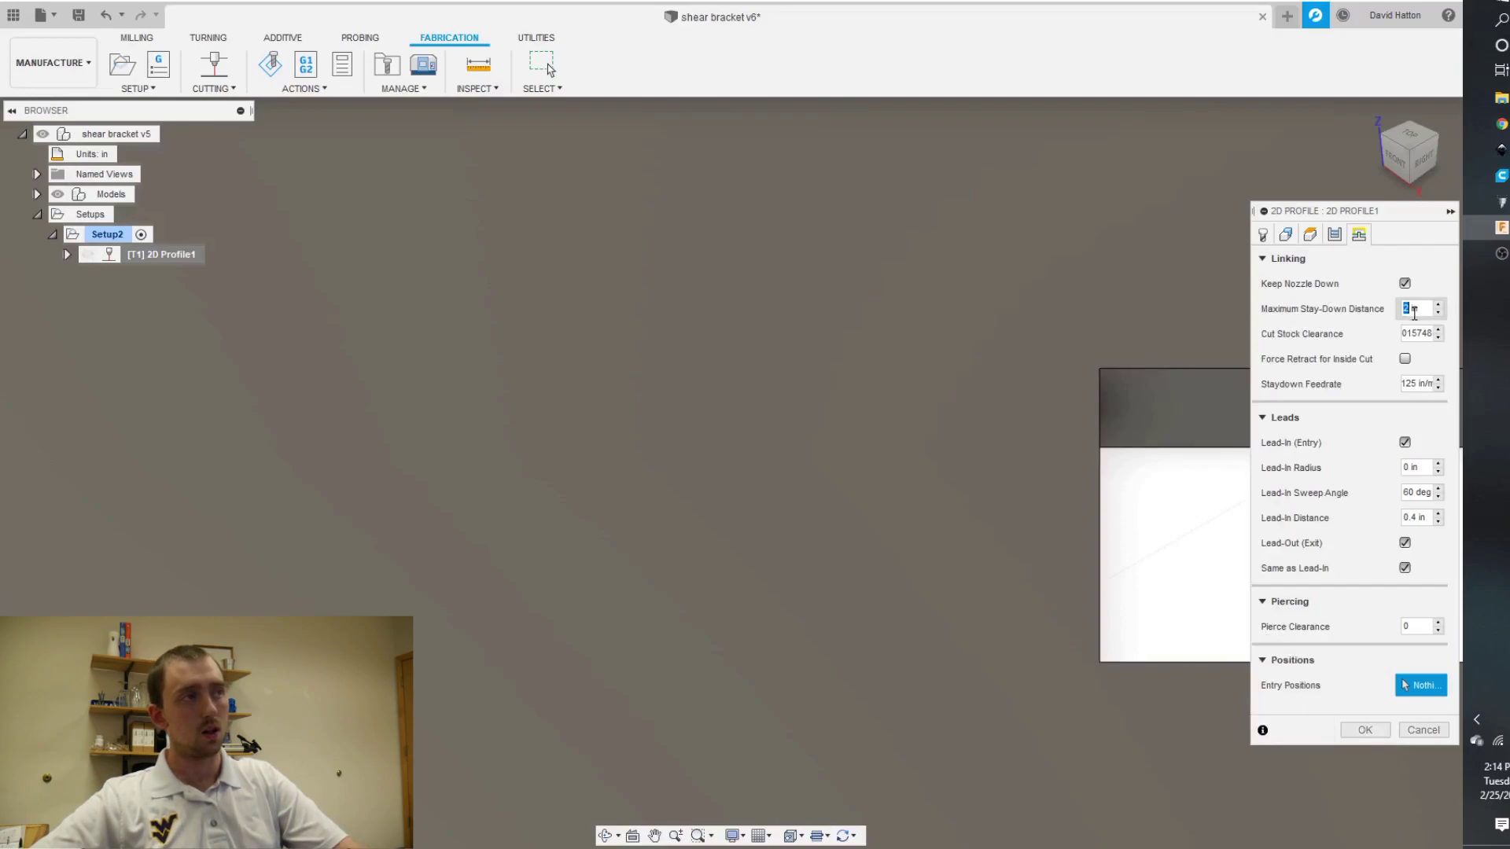
{"action": "type", "text": "1"}
{"action": "type", "text": "00"}
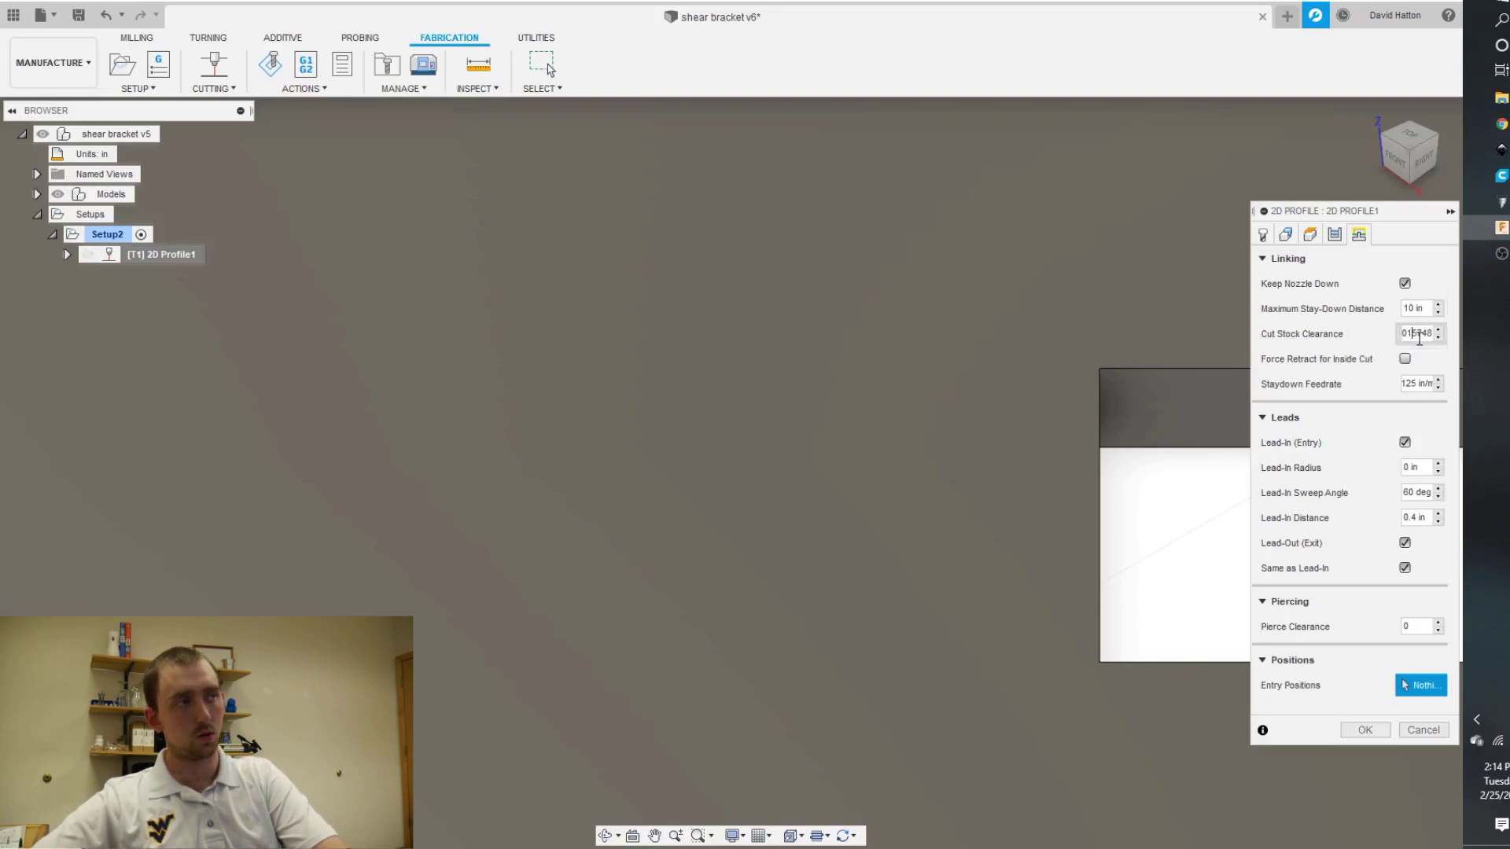
Step: Set the cut stock clearance of the 2D profile to .2
{"action": "key", "text": "Left"}
{"action": "key", "text": "Left"}
{"action": "key", "text": "Left"}
{"action": "key", "text": "Left"}
{"action": "key", "text": "Delete"}
{"action": "key", "text": "Delete"}
{"action": "key", "text": "Delete"}
{"action": "key", "text": "Delete"}
{"action": "key", "text": "Delete"}
{"action": "key", "text": "Delete"}
{"action": "key", "text": "Delete"}
{"action": "key", "text": "Delete"}
{"action": "key", "text": "Delete"}
{"action": "key", "text": "Delete"}
{"action": "key", "text": "Delete"}
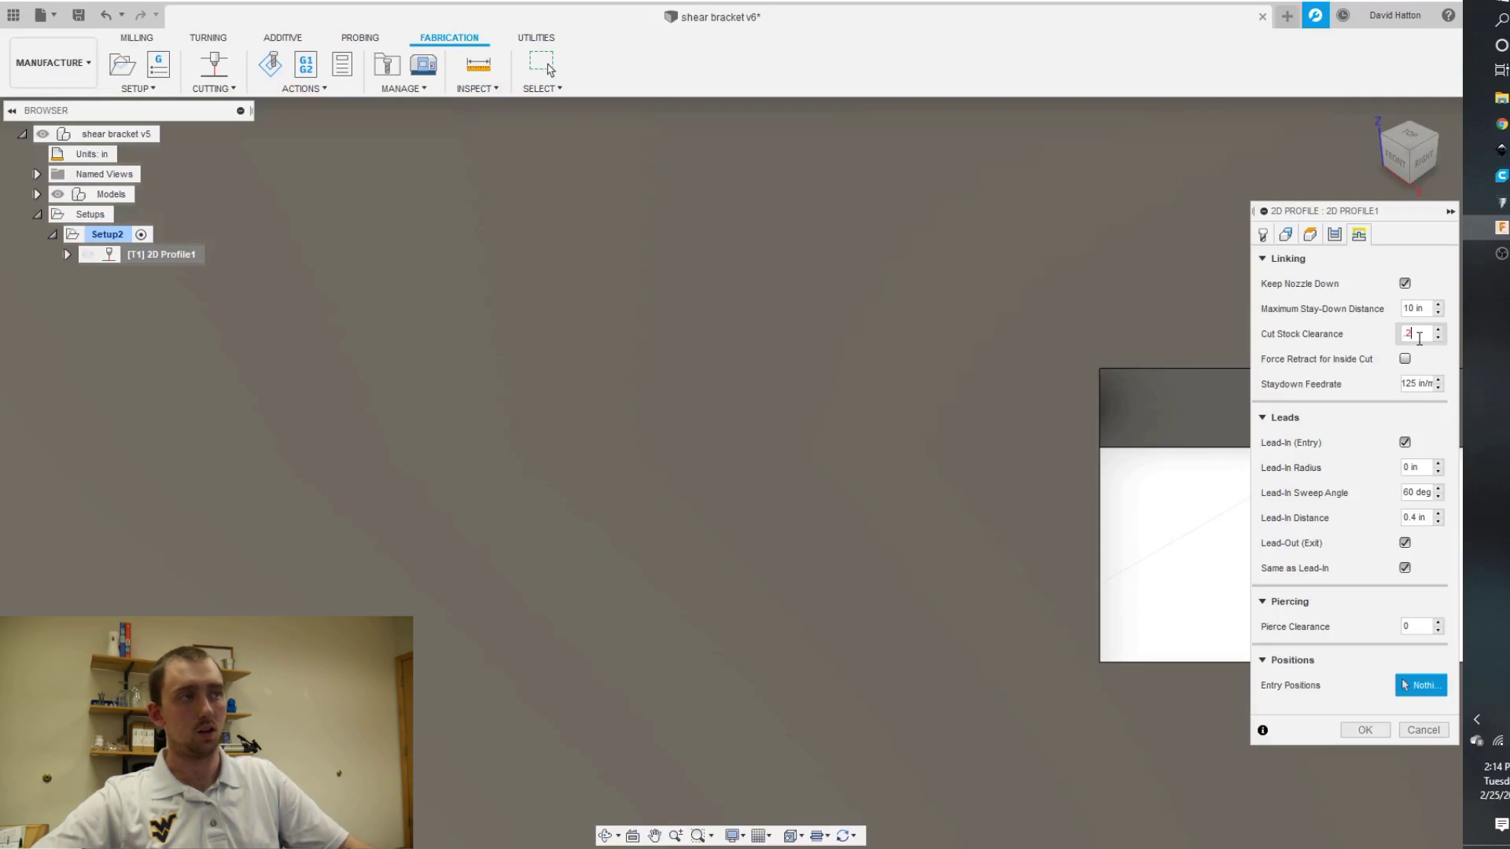
{"action": "type", "text": ".2"}
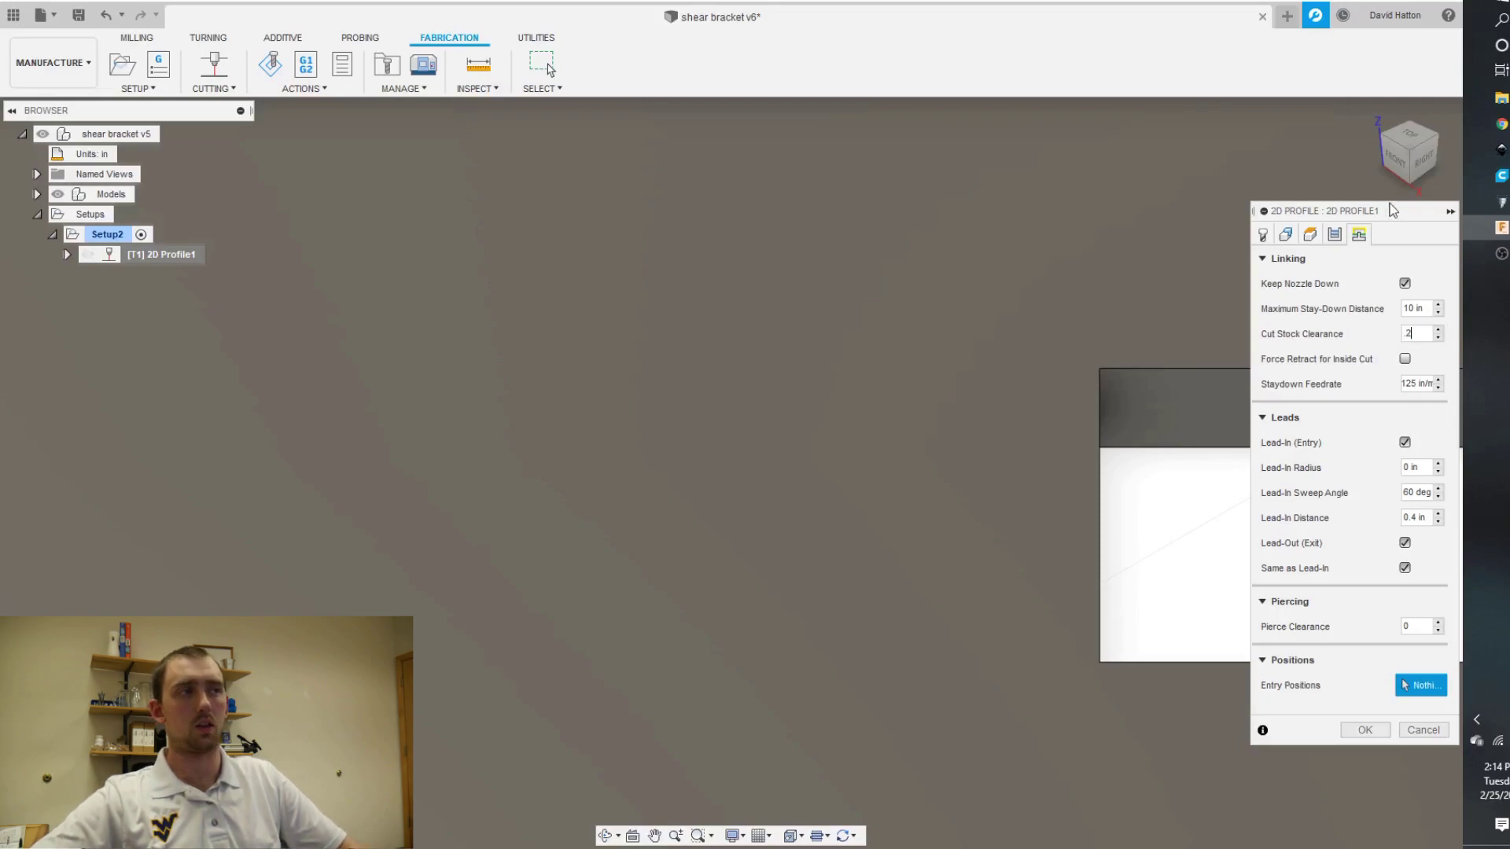
Step: Set the staydown feedrate to 45 in/min and generate the 2D profile toolpath, ignoring the feedrate warning
{"action": "left_click", "coordinate": [1424, 384]}
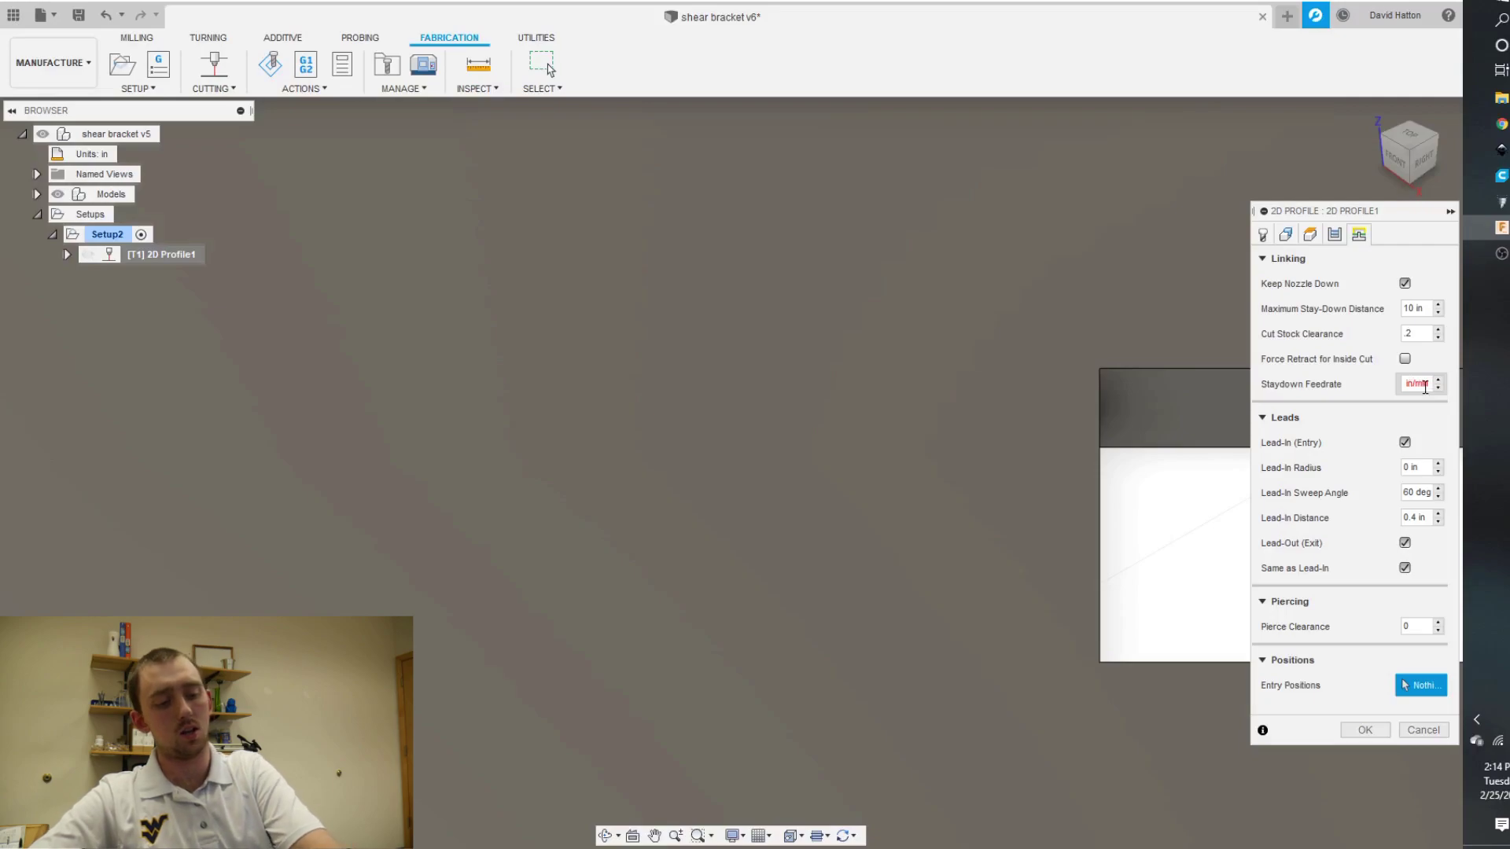
{"action": "key", "text": "BackSpace"}
{"action": "type", "text": "45"}
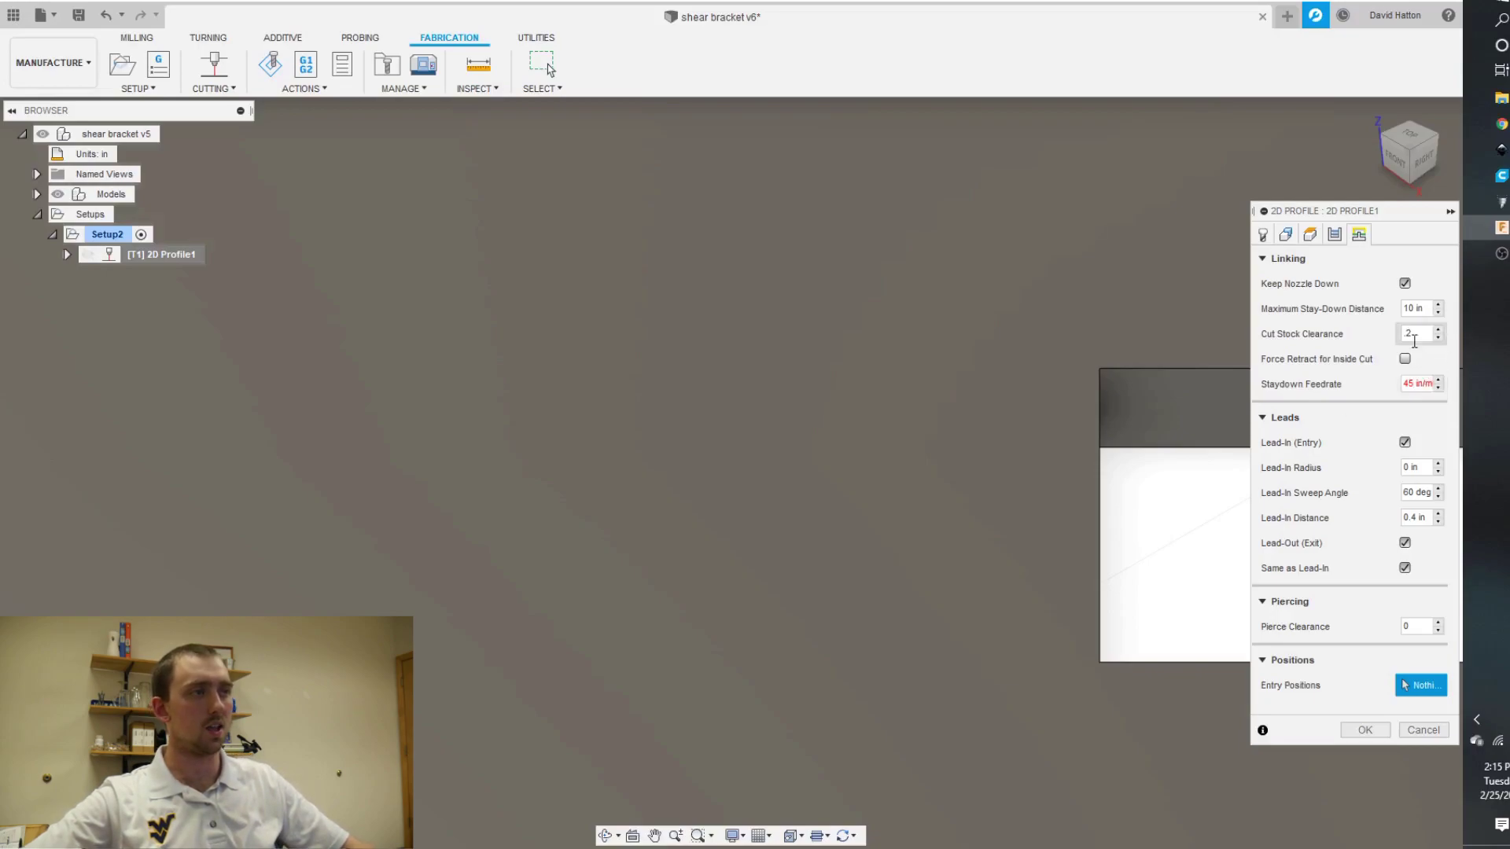
{"action": "mouse_move", "coordinate": [1415, 333]}
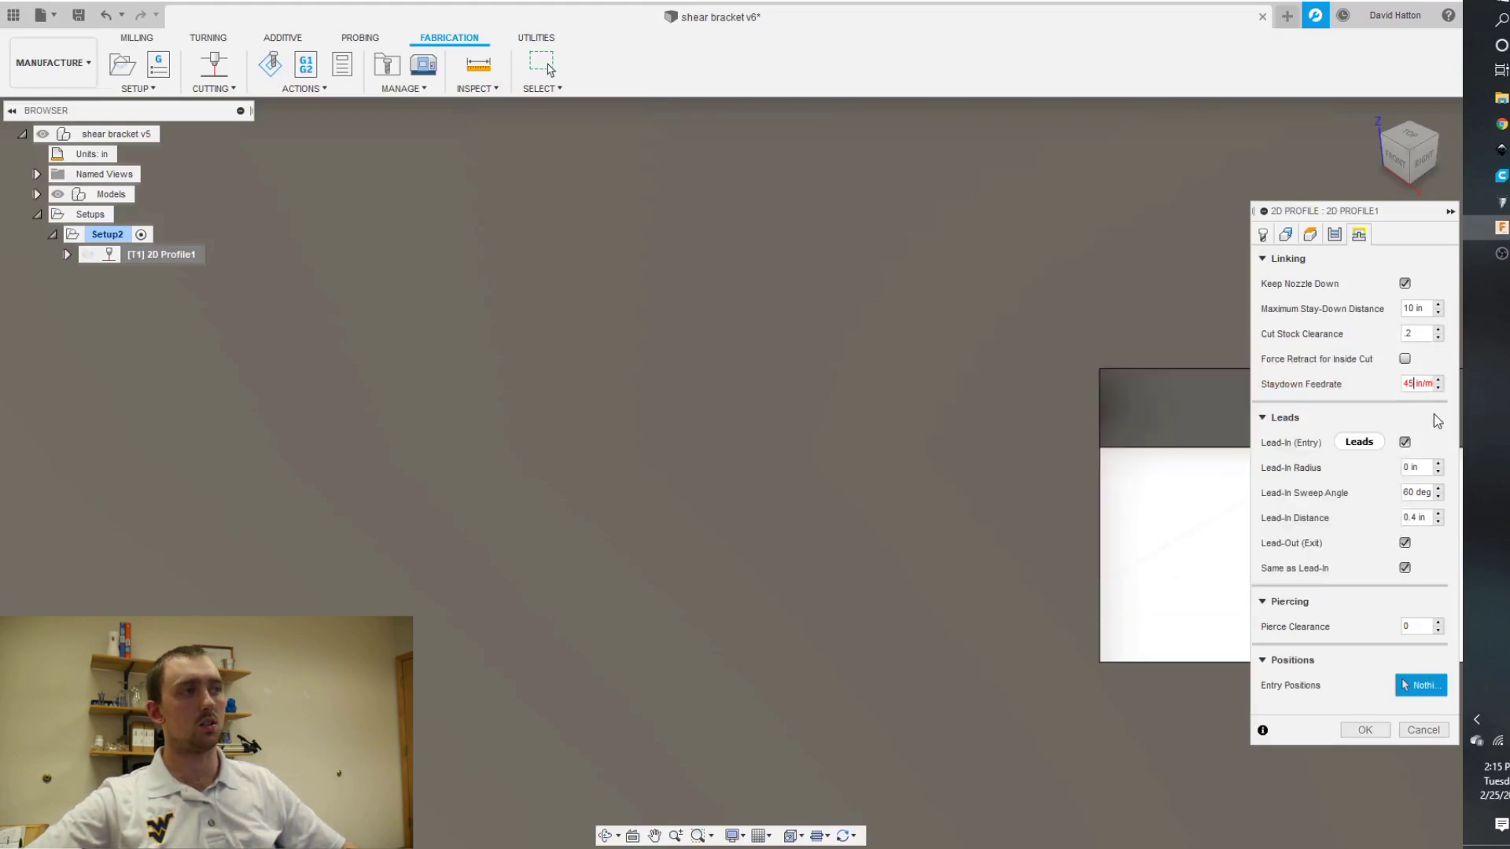
{"action": "mouse_move", "coordinate": [1413, 388]}
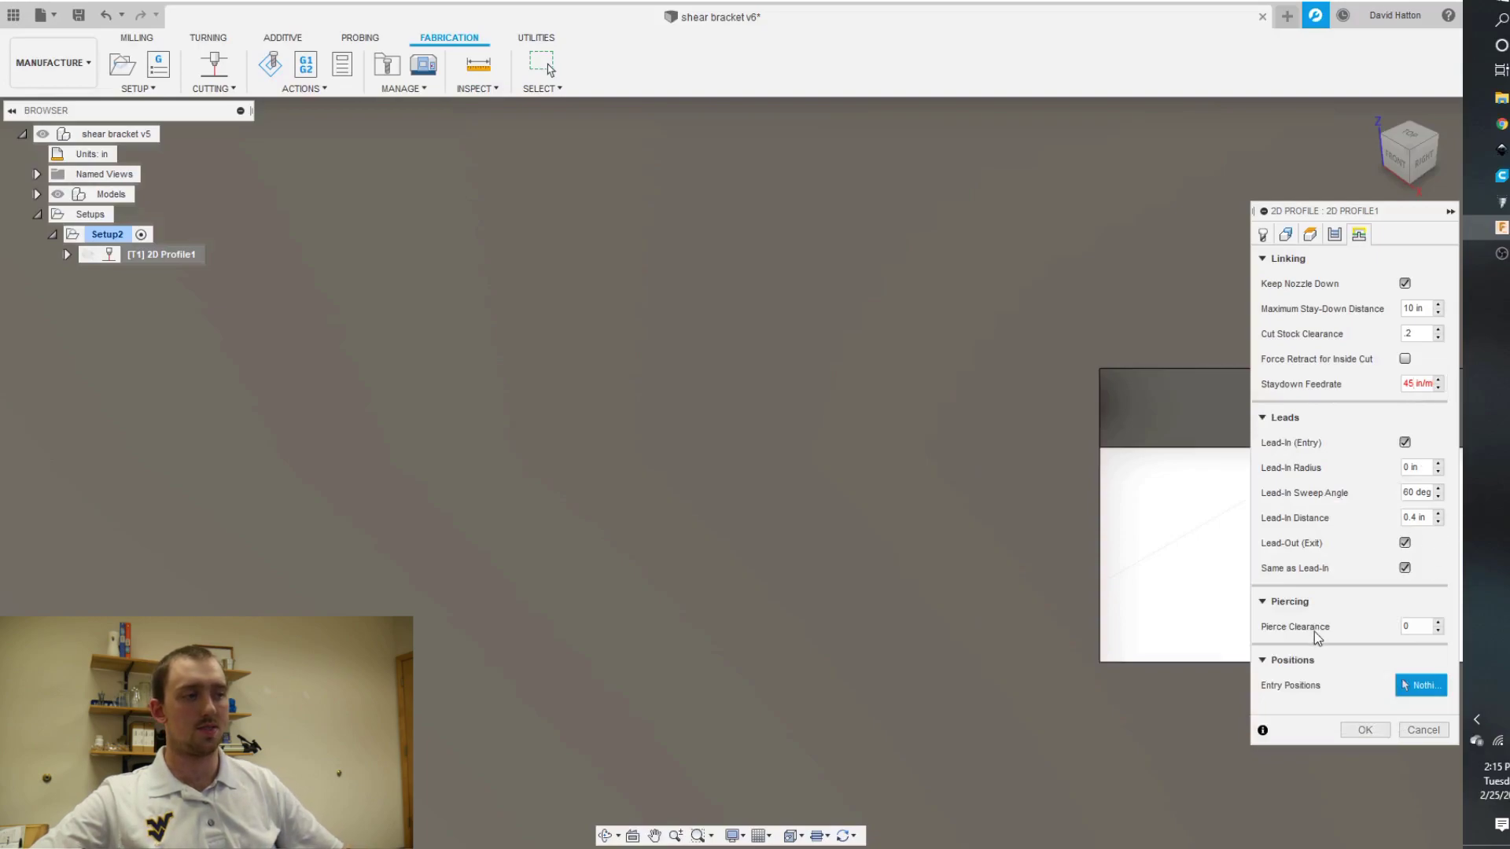
{"action": "left_click", "coordinate": [1357, 731]}
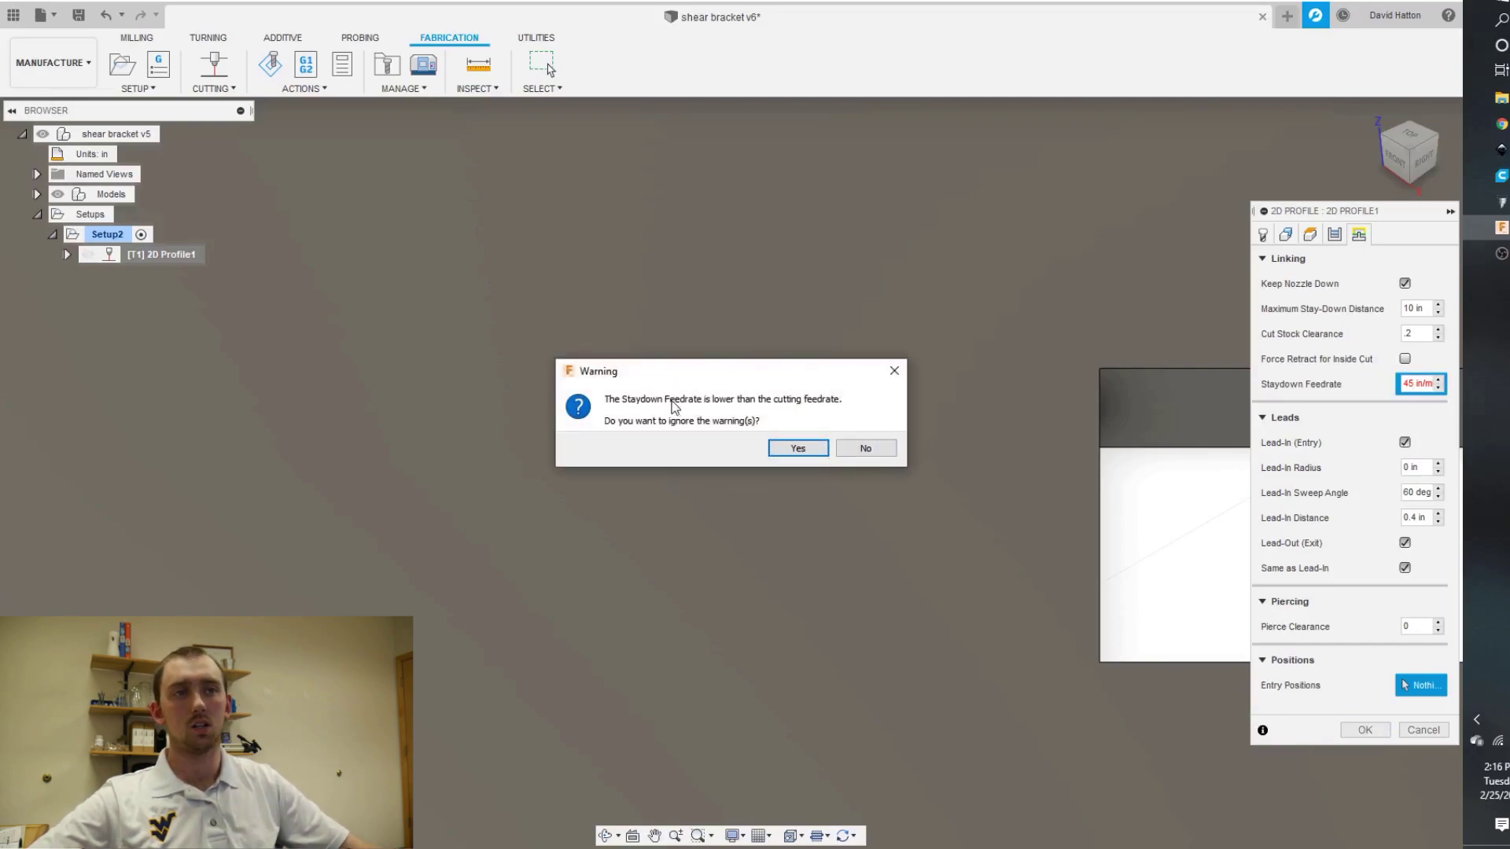
{"action": "left_click", "coordinate": [798, 448]}
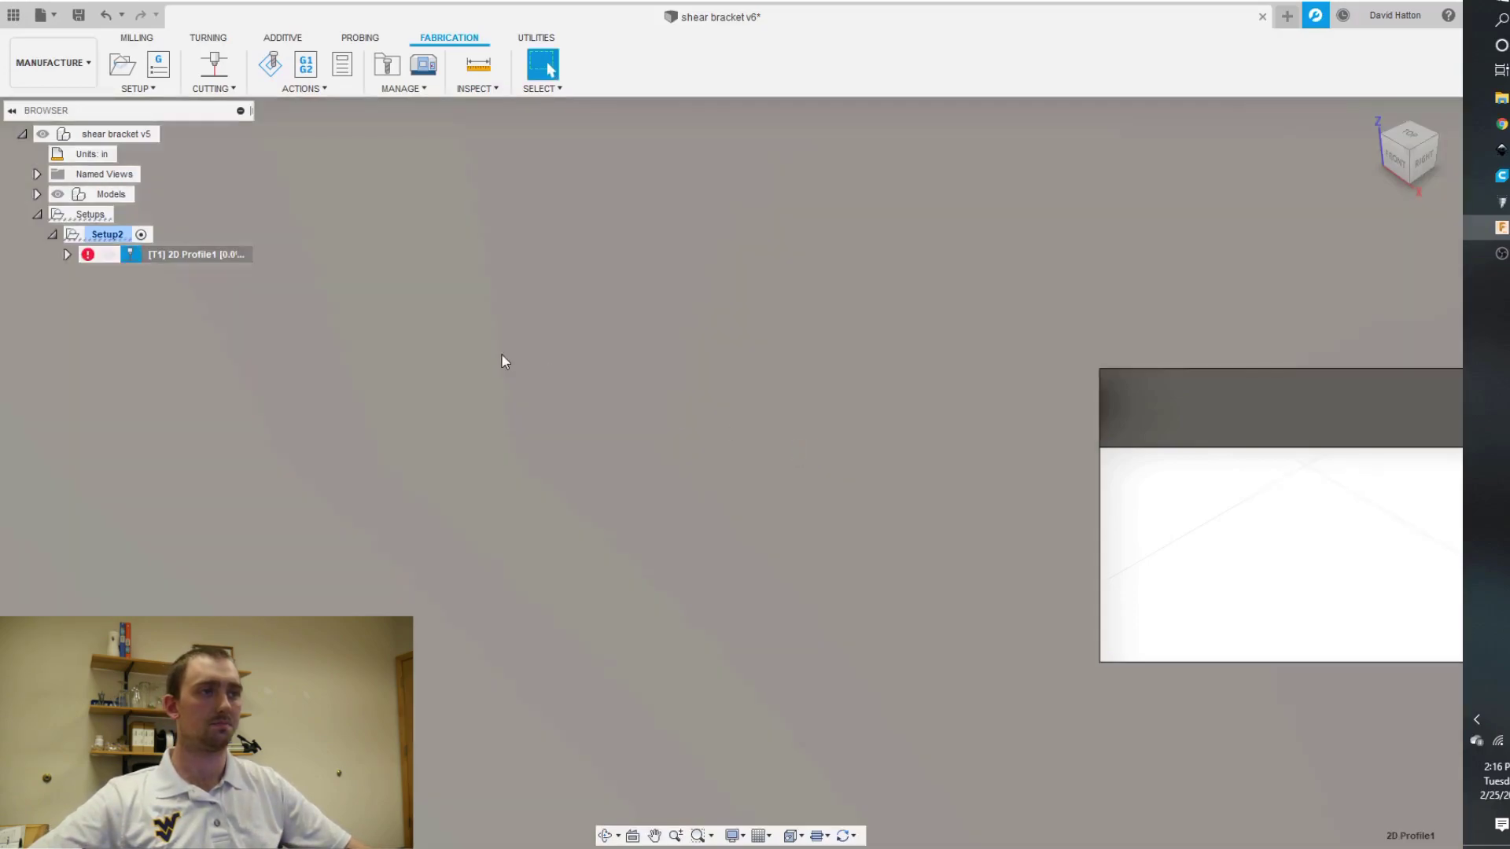
Step: Simulate the 2D profile cut from the top view with the toolpath hidden and the stock shown, and close the simulation
{"action": "scroll", "coordinate": [417, 336], "scroll_direction": "down", "scroll_amount": 5}
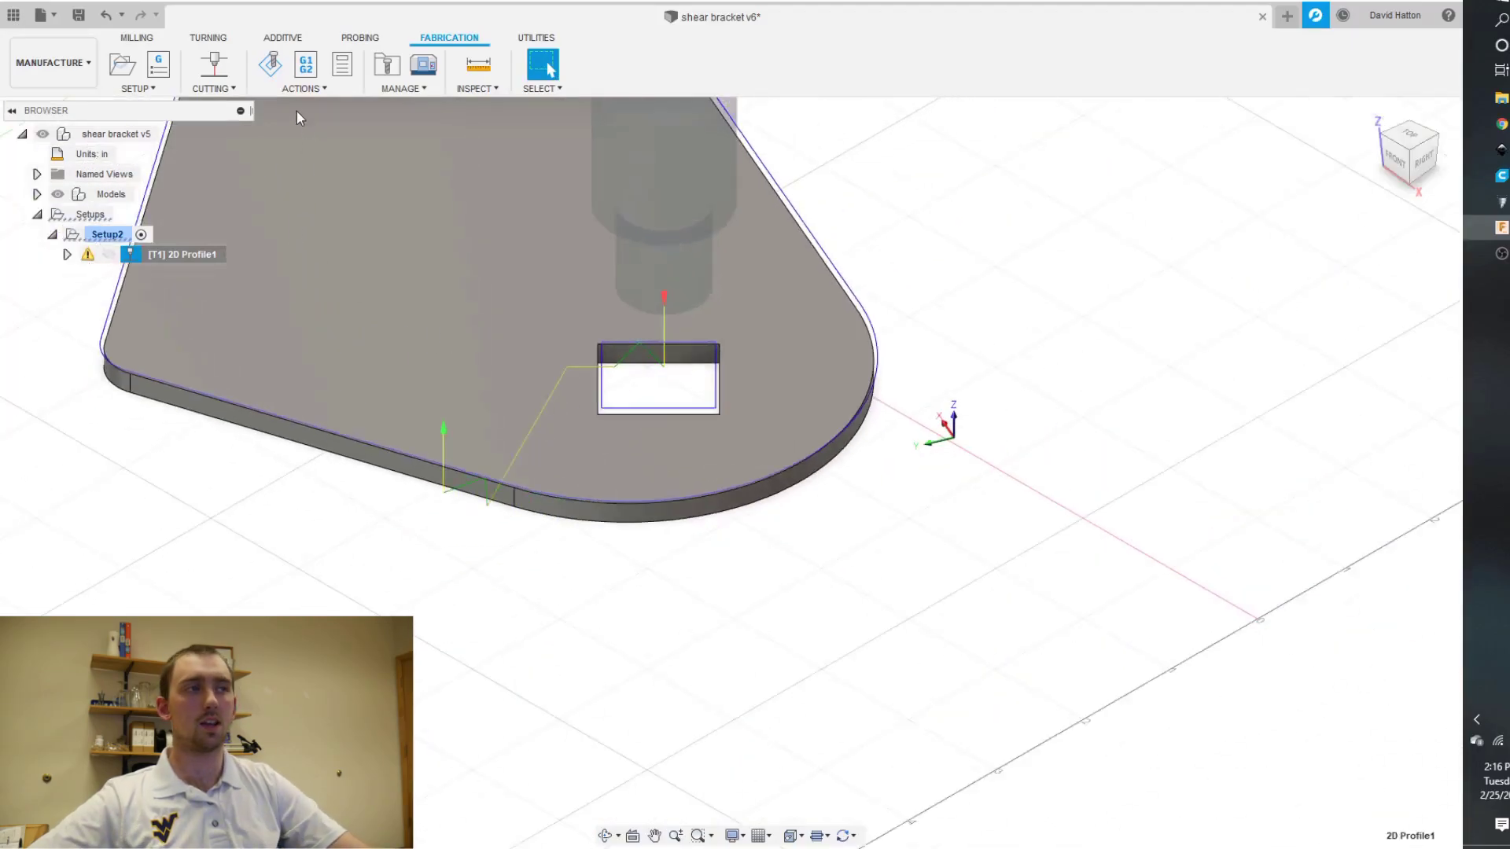
{"action": "left_click", "coordinate": [269, 64]}
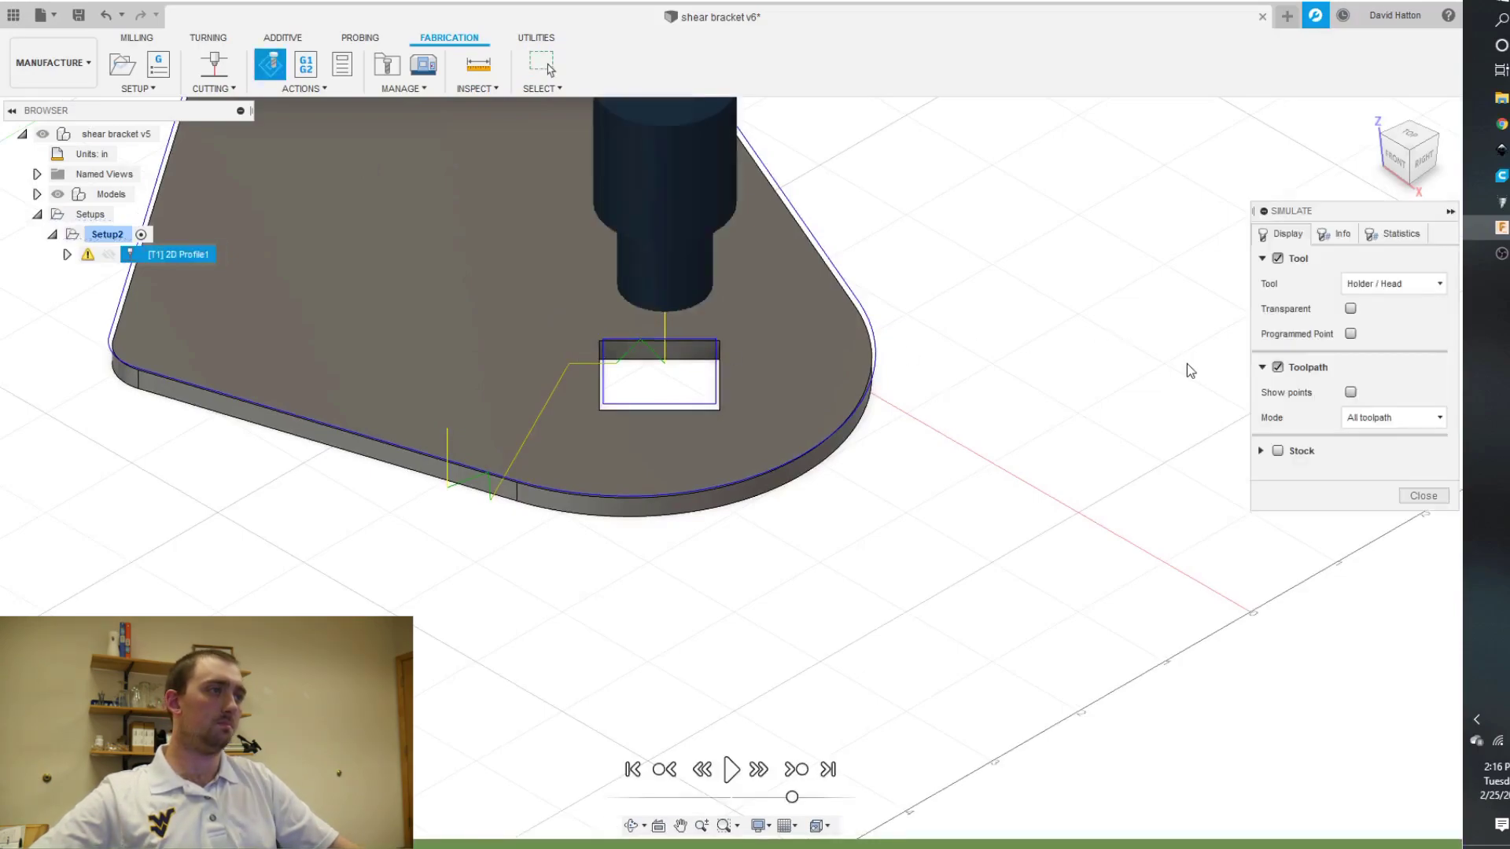
{"action": "left_click", "coordinate": [1277, 368]}
{"action": "left_click", "coordinate": [1278, 401]}
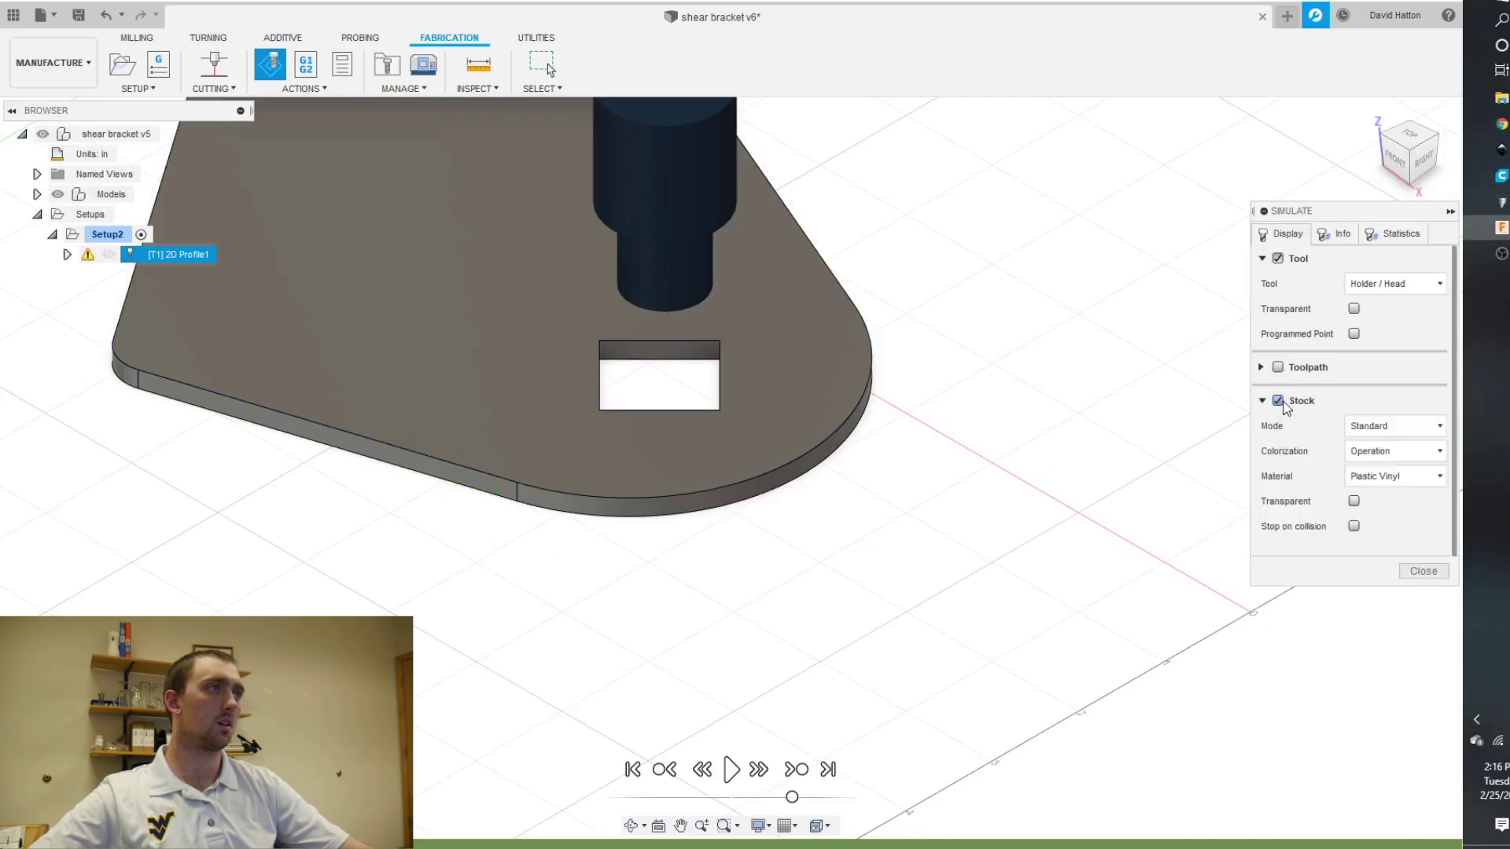
{"action": "left_click", "coordinate": [1397, 146]}
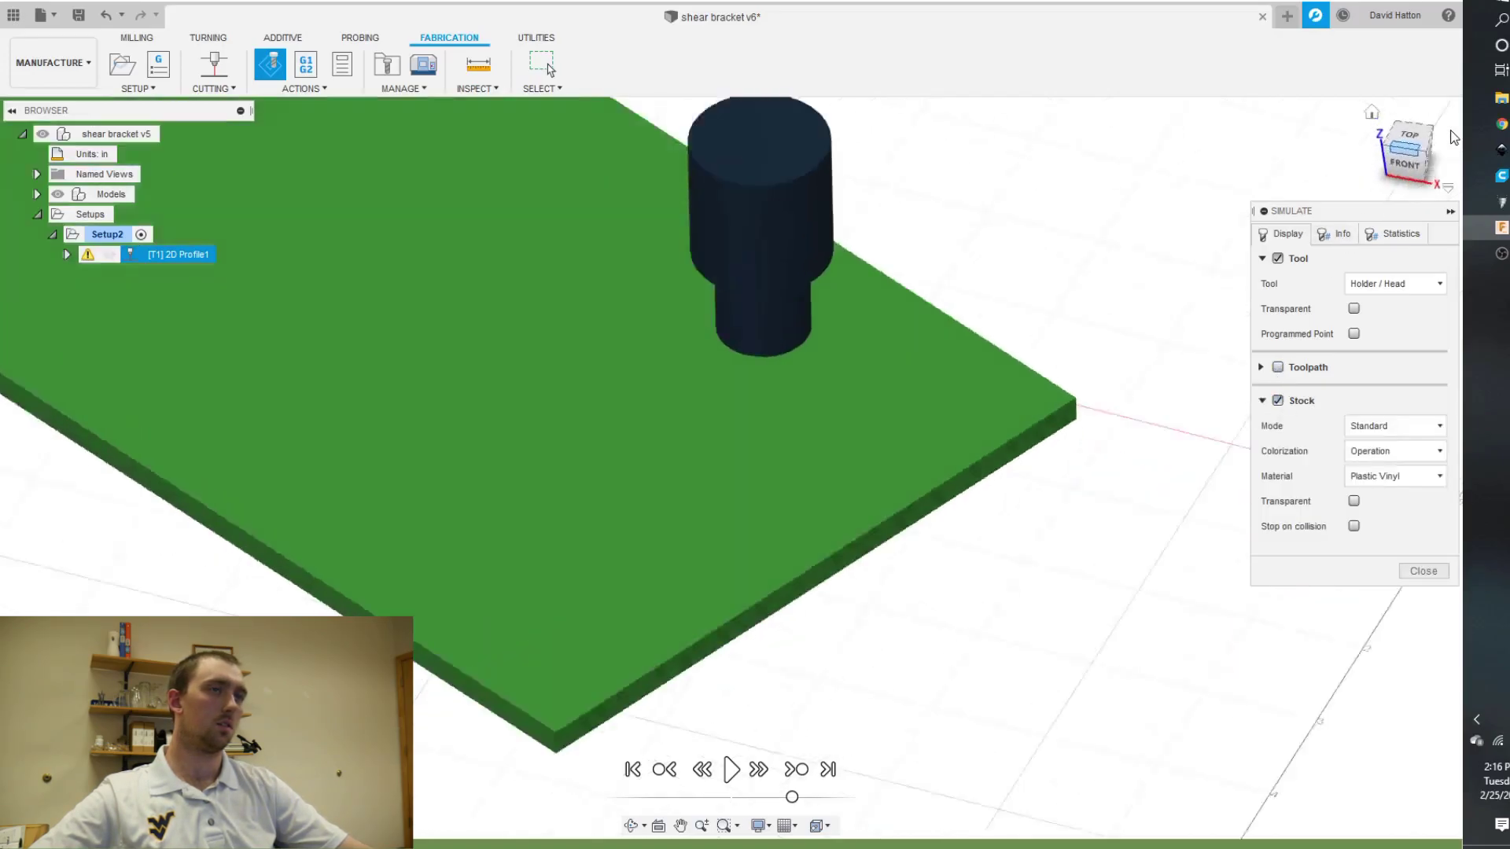
{"action": "left_click", "coordinate": [1411, 138]}
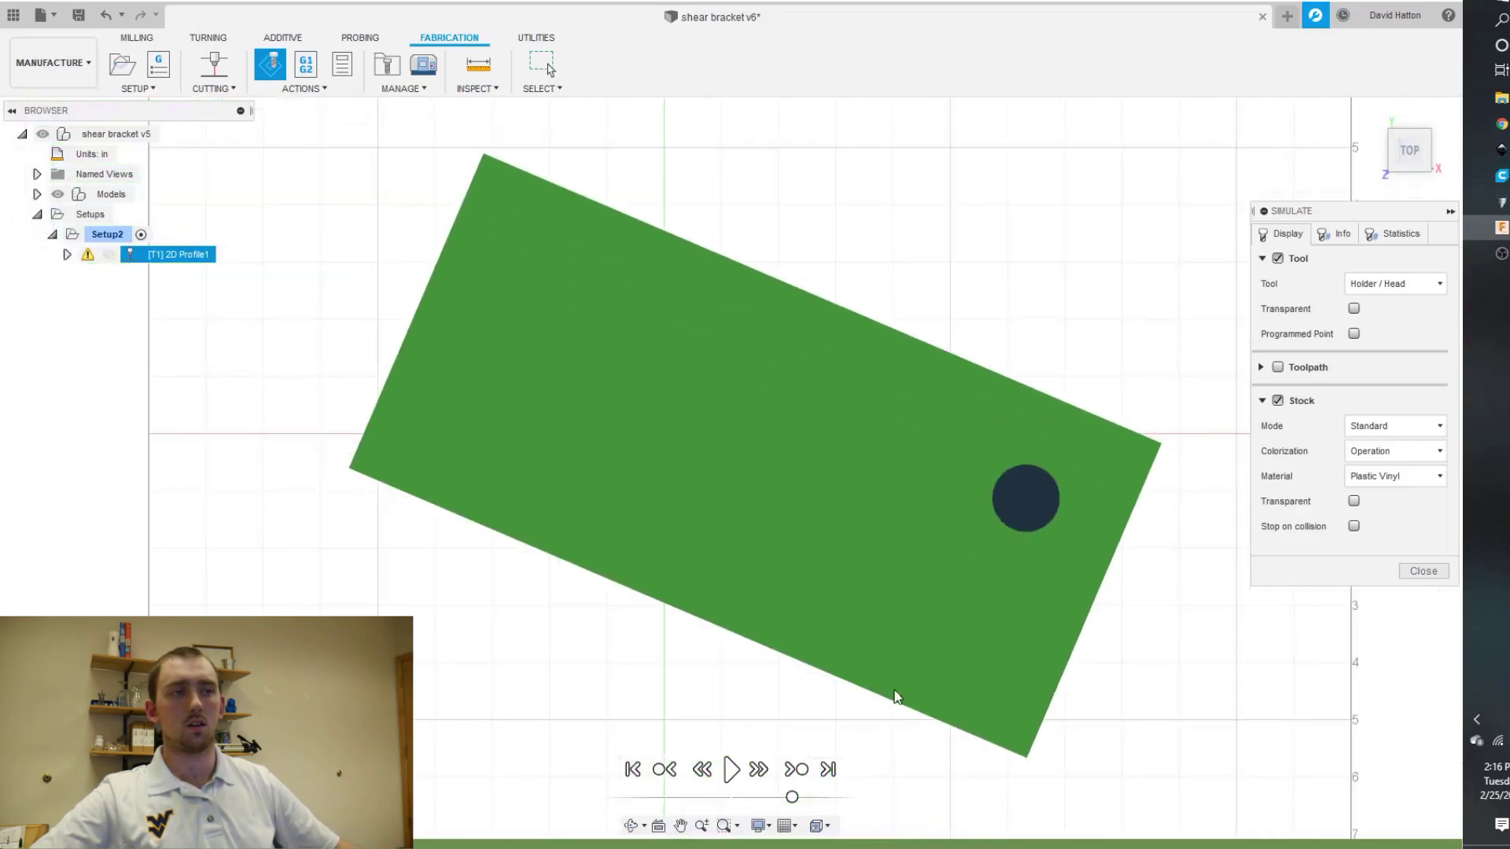
{"action": "left_click", "coordinate": [731, 768]}
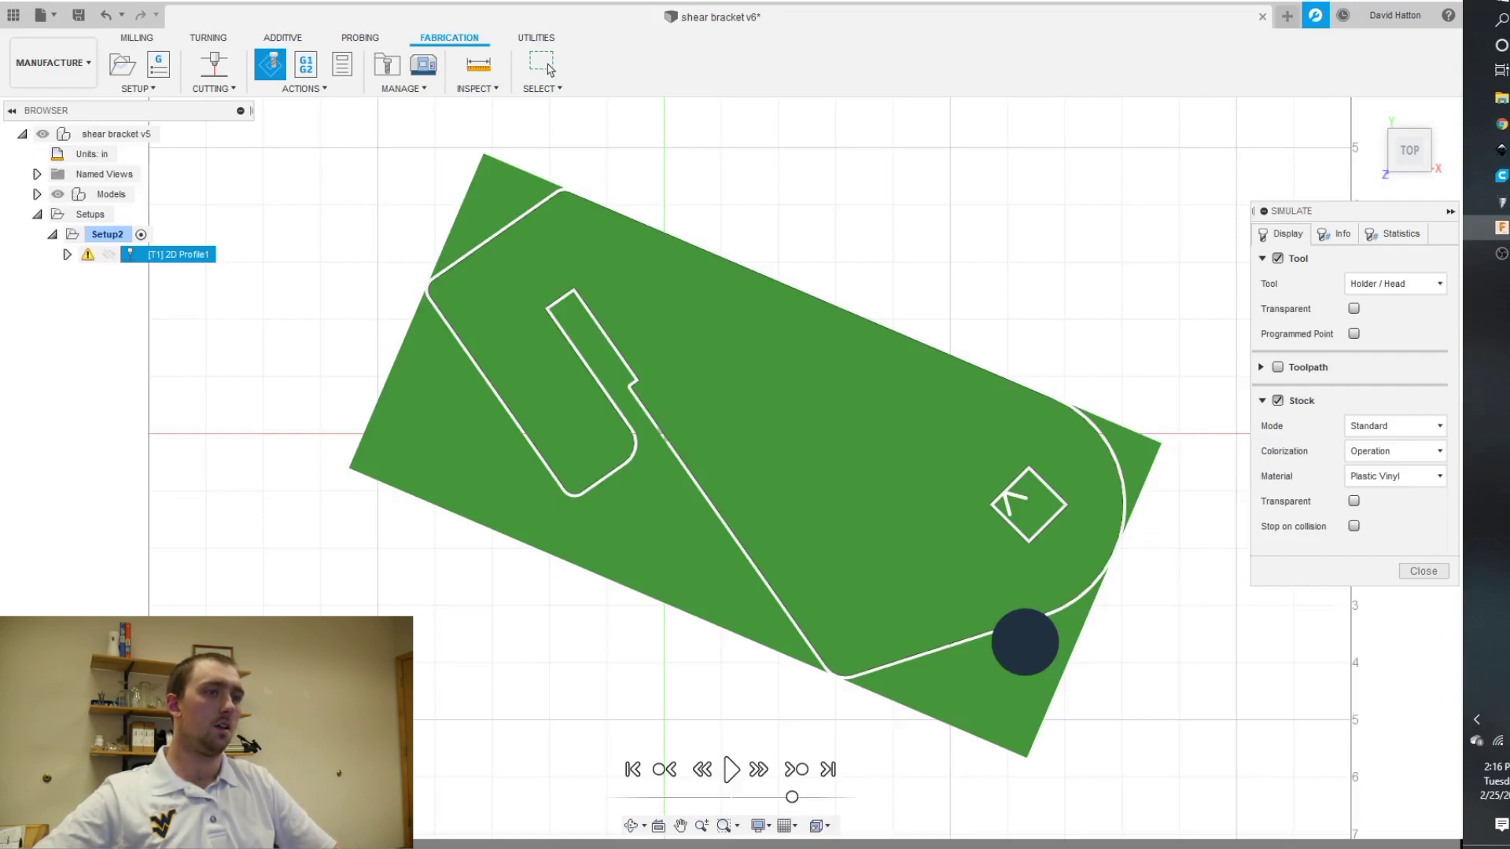
{"action": "left_click", "coordinate": [1422, 572]}
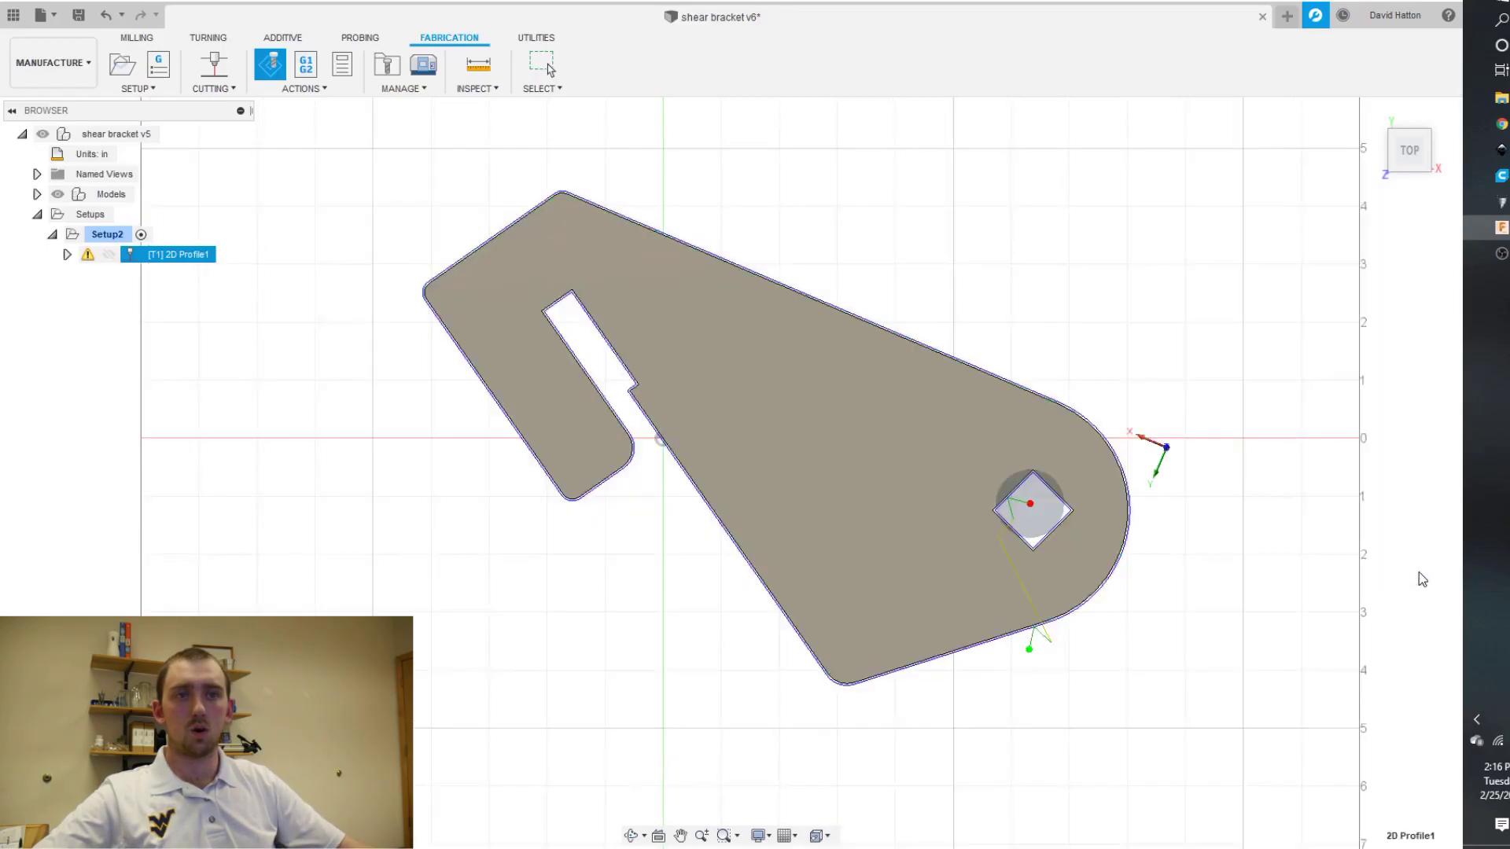
Step: Open Post Process for the 2D profile and keep Mach3 Plasma as the post configuration
{"action": "right_click", "coordinate": [156, 257]}
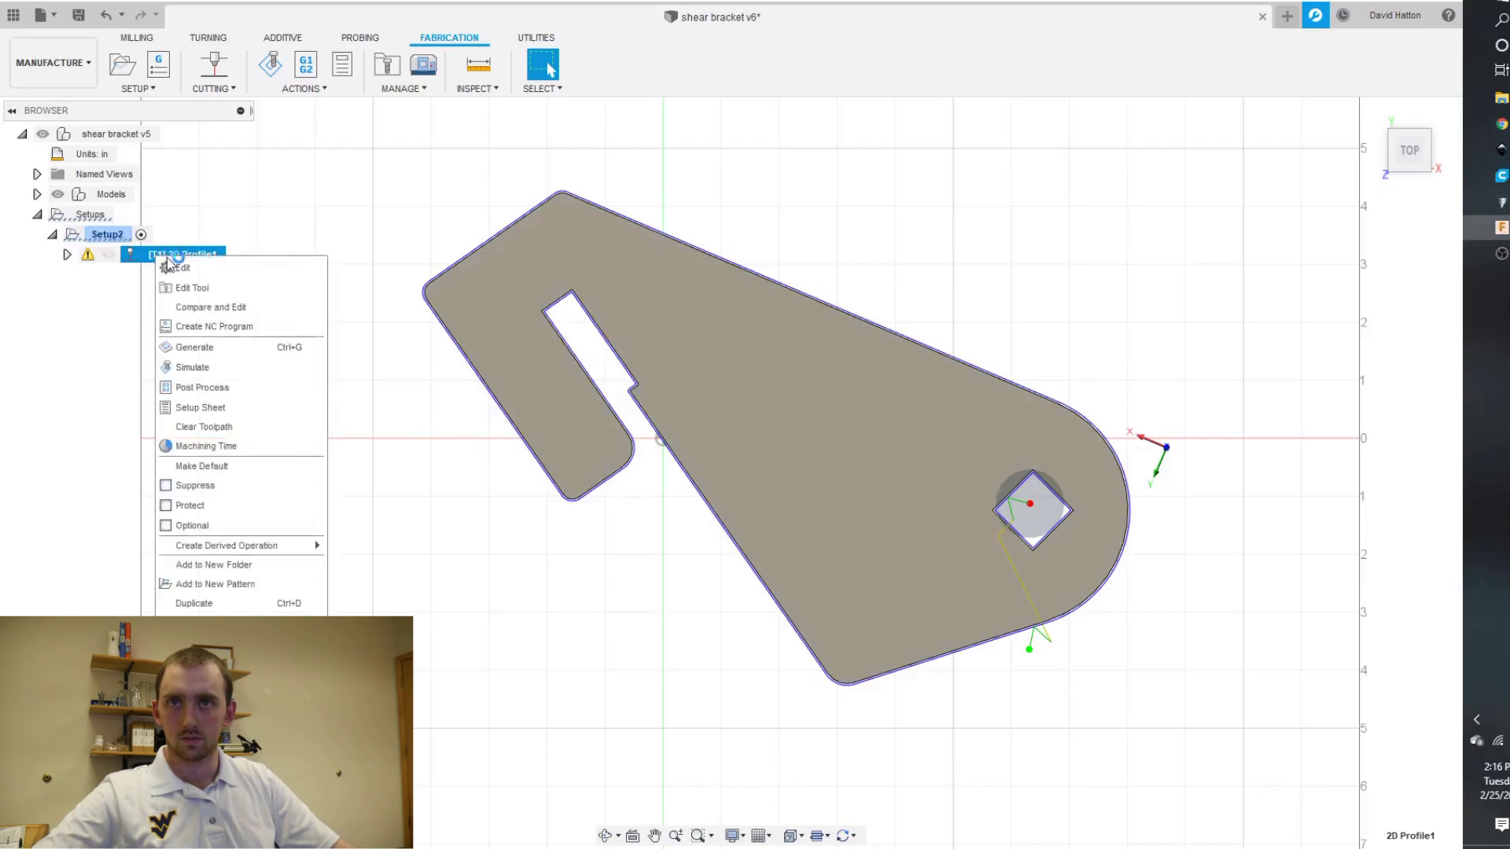
{"action": "left_click", "coordinate": [186, 389]}
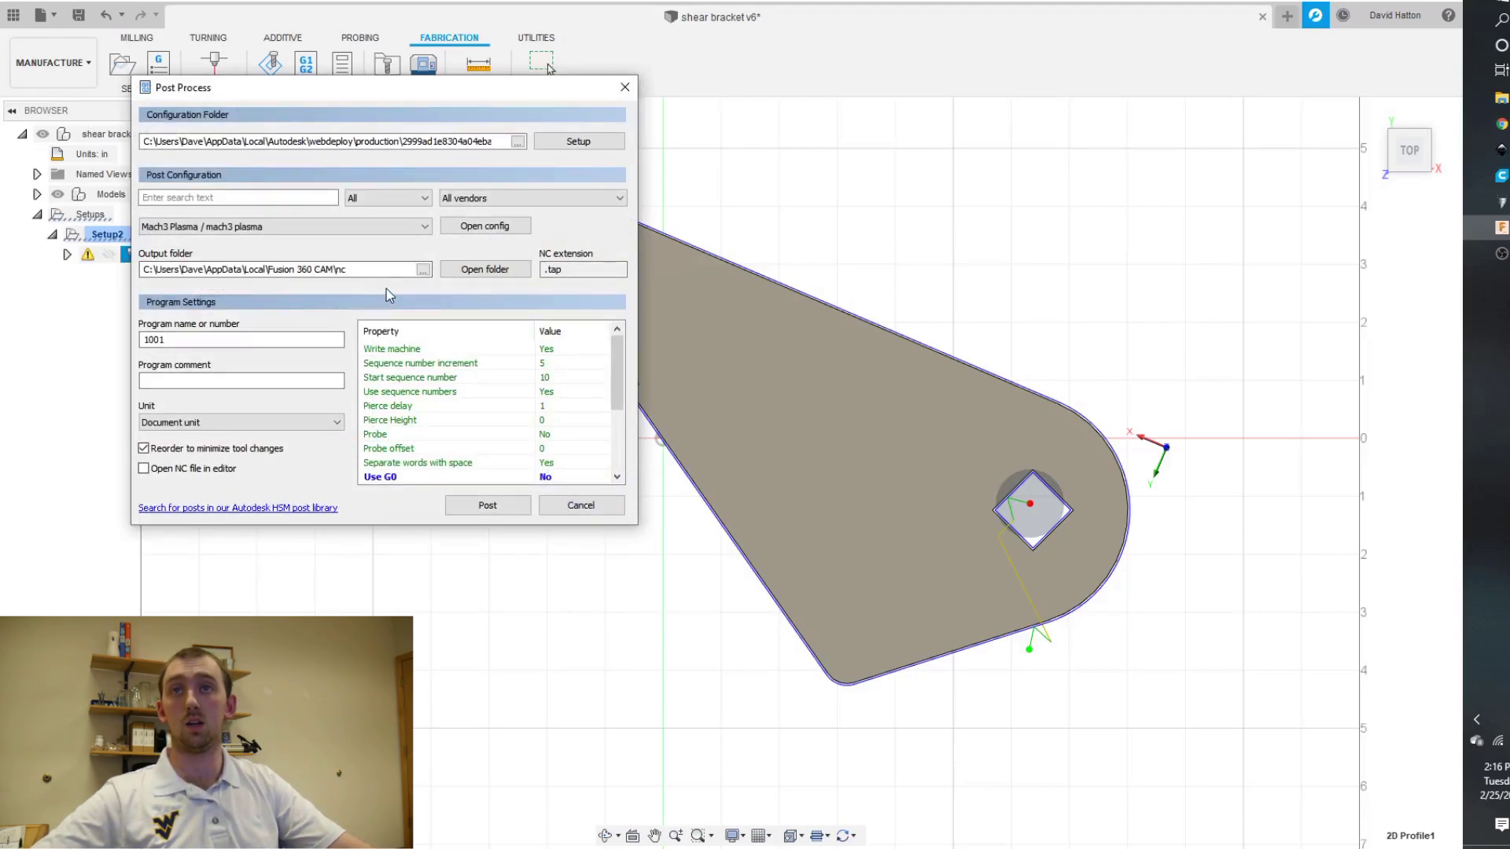
{"action": "left_click", "coordinate": [303, 228]}
{"action": "left_click", "coordinate": [301, 229]}
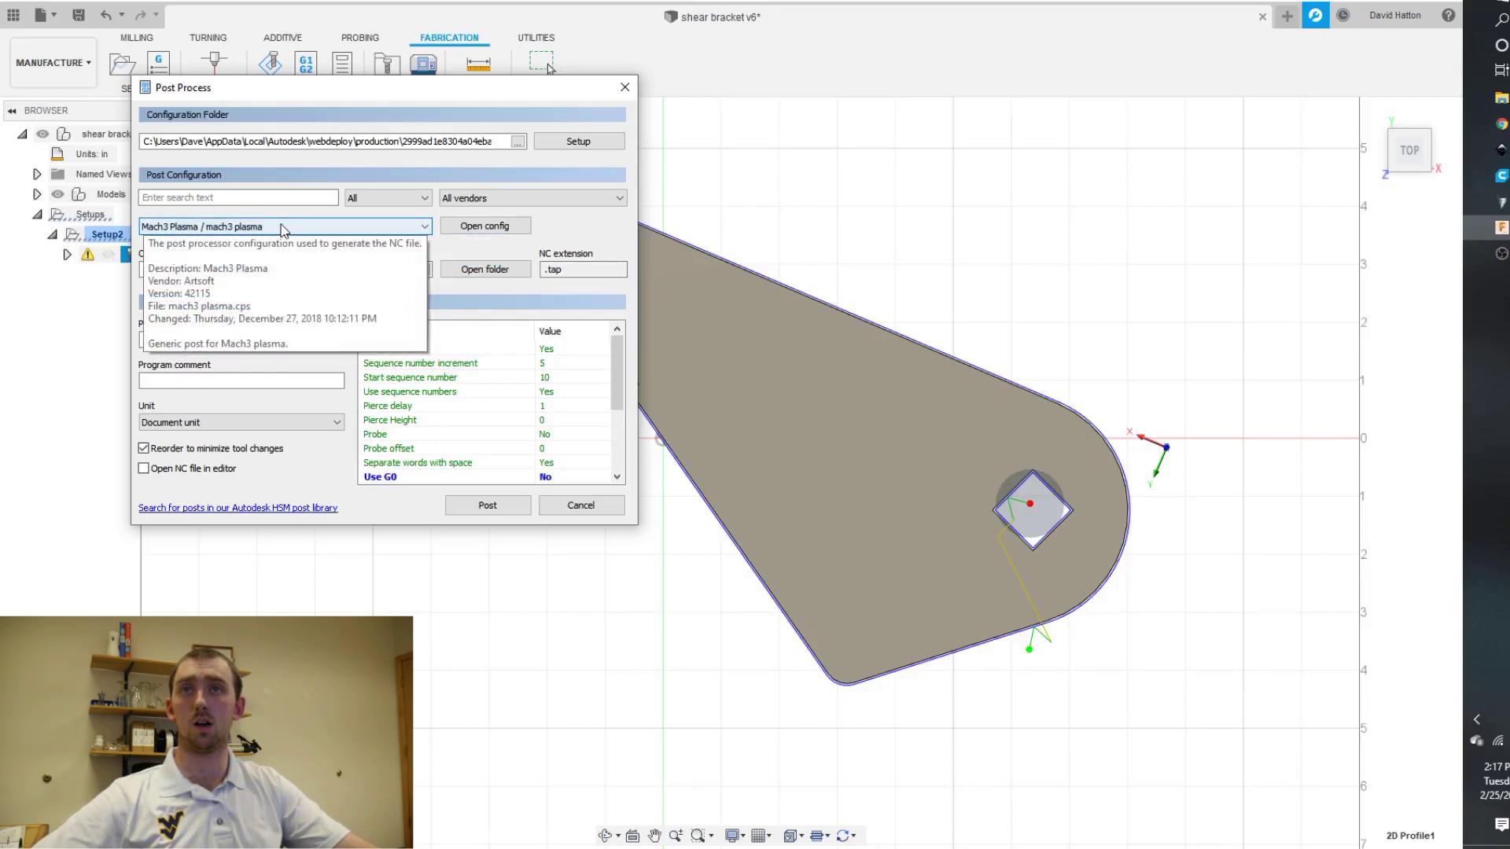
{"action": "left_click", "coordinate": [281, 228]}
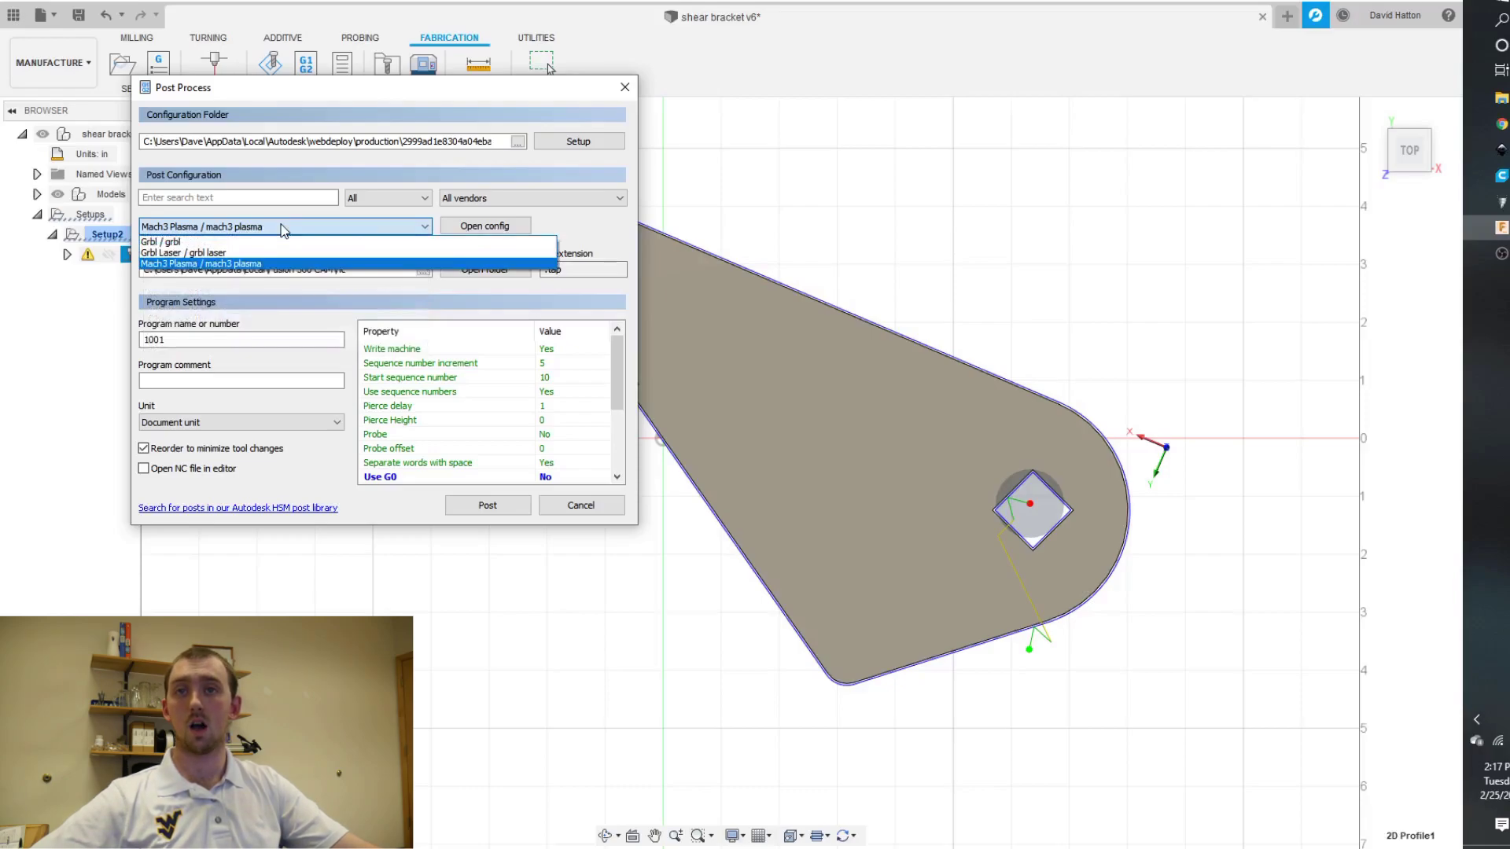
{"action": "left_click", "coordinate": [281, 228]}
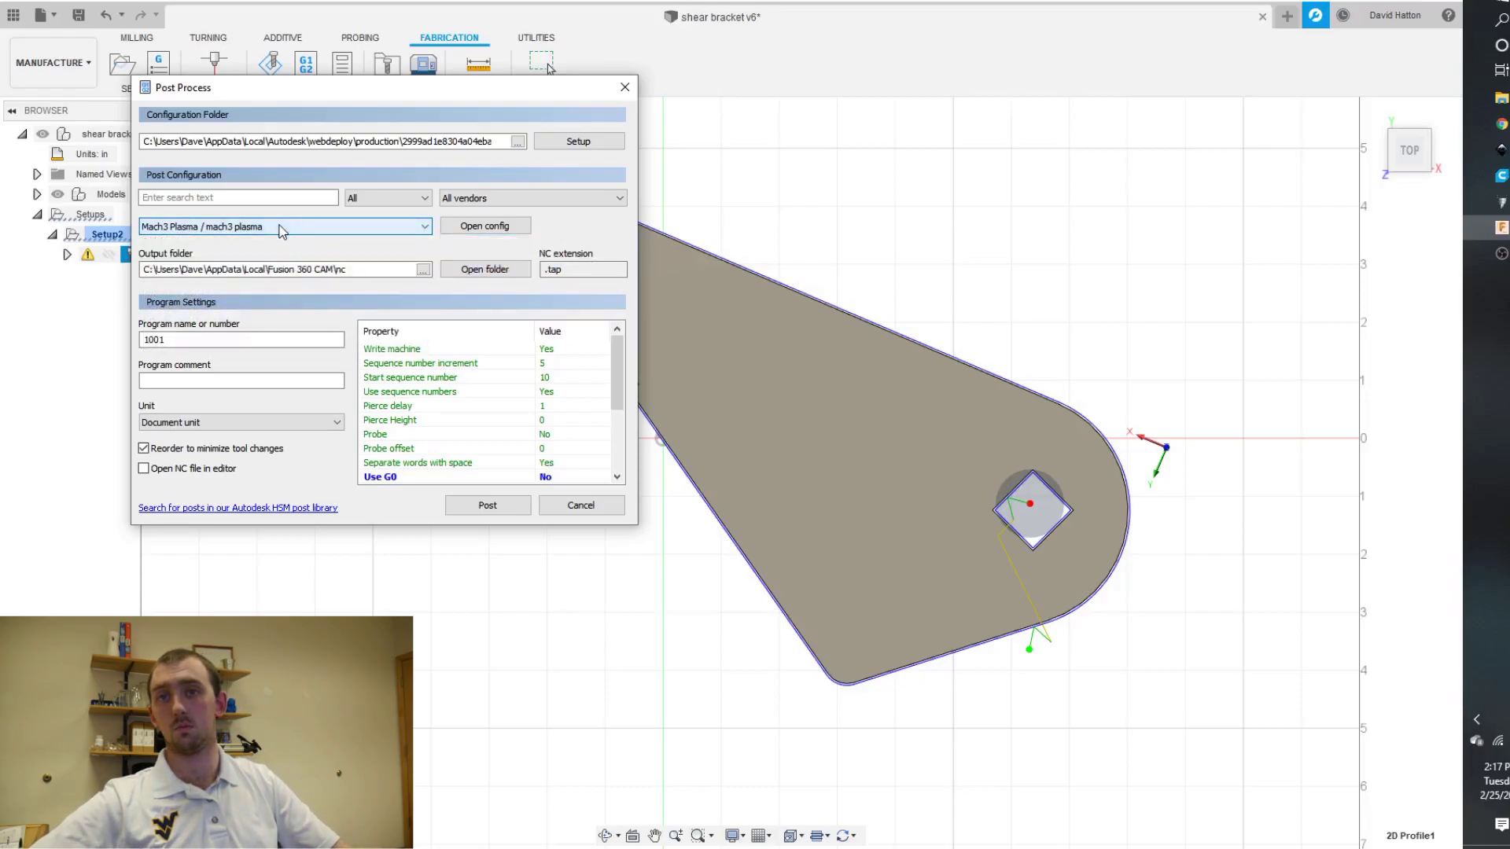
Step: Look through the Autodesk HSM online post library for the Mach3 Plasma post processor and return to the Post Process dialog in Fusion 360
{"action": "left_click", "coordinate": [241, 511]}
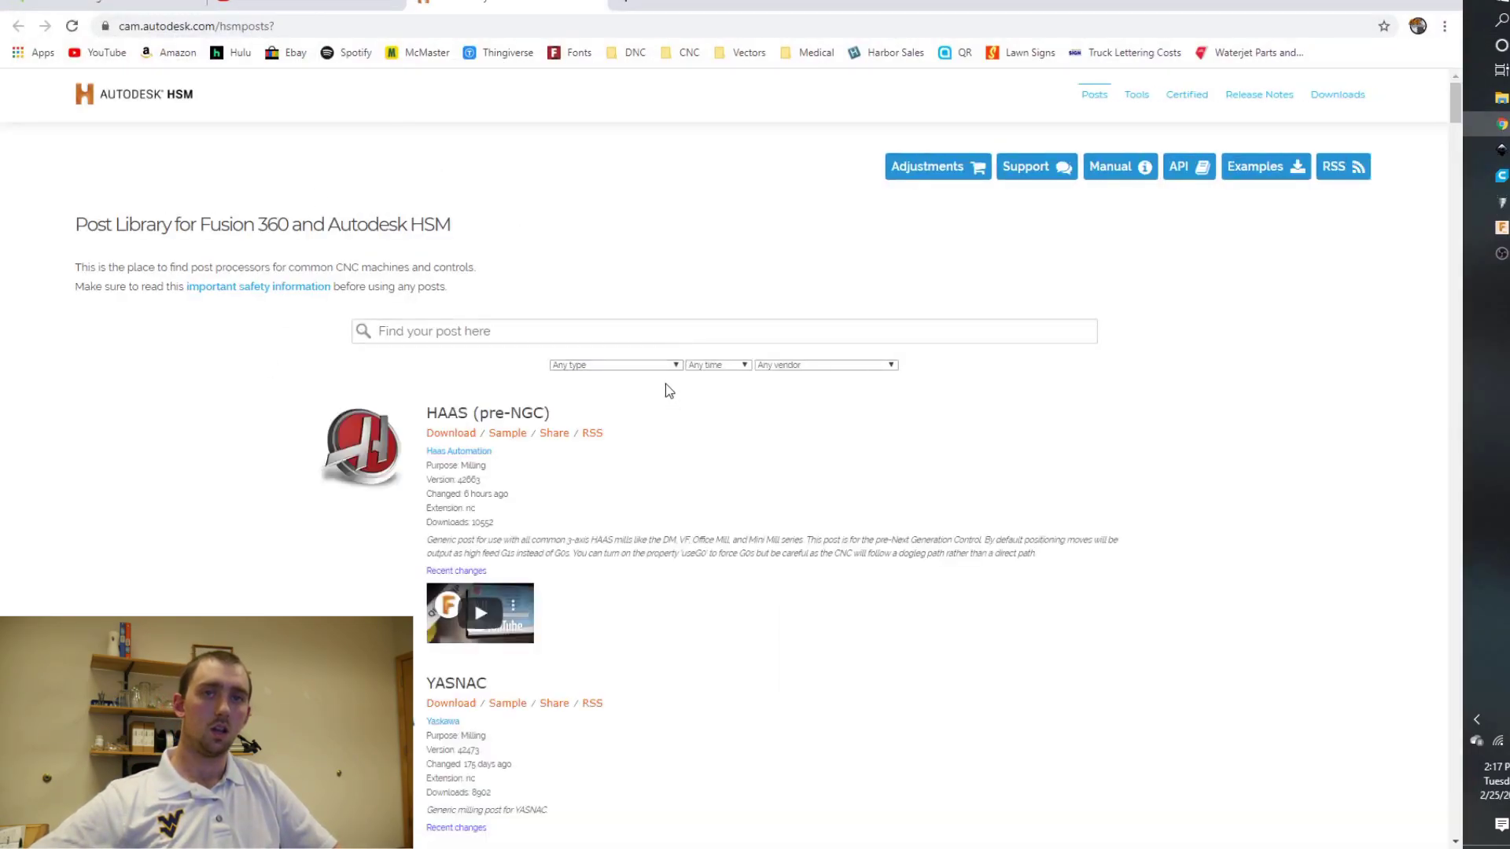
{"action": "scroll", "coordinate": [708, 377], "scroll_direction": "down", "scroll_amount": 10}
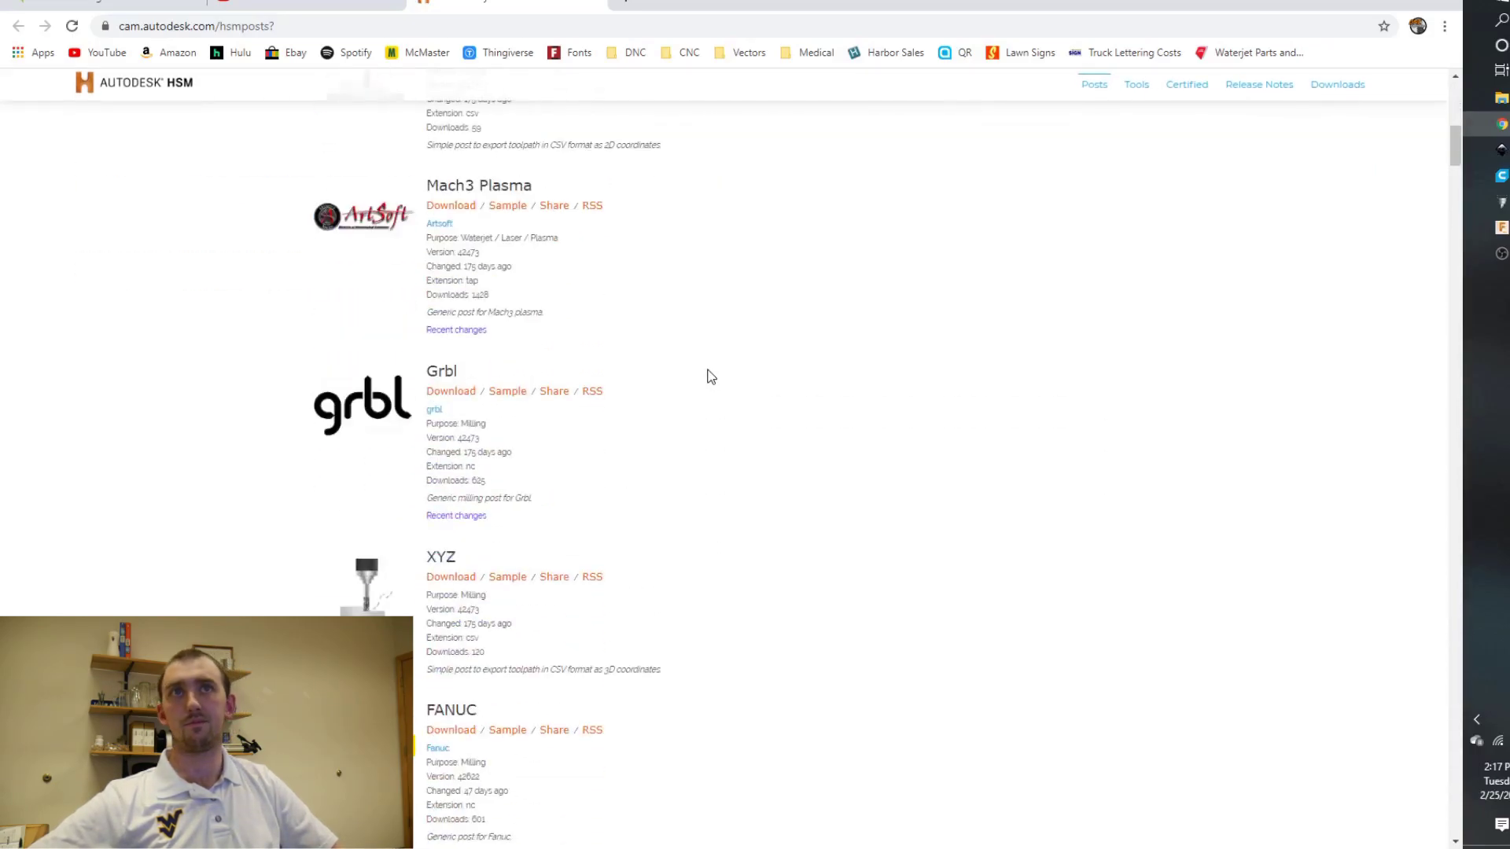
{"action": "scroll", "coordinate": [711, 376], "scroll_direction": "down", "scroll_amount": 1}
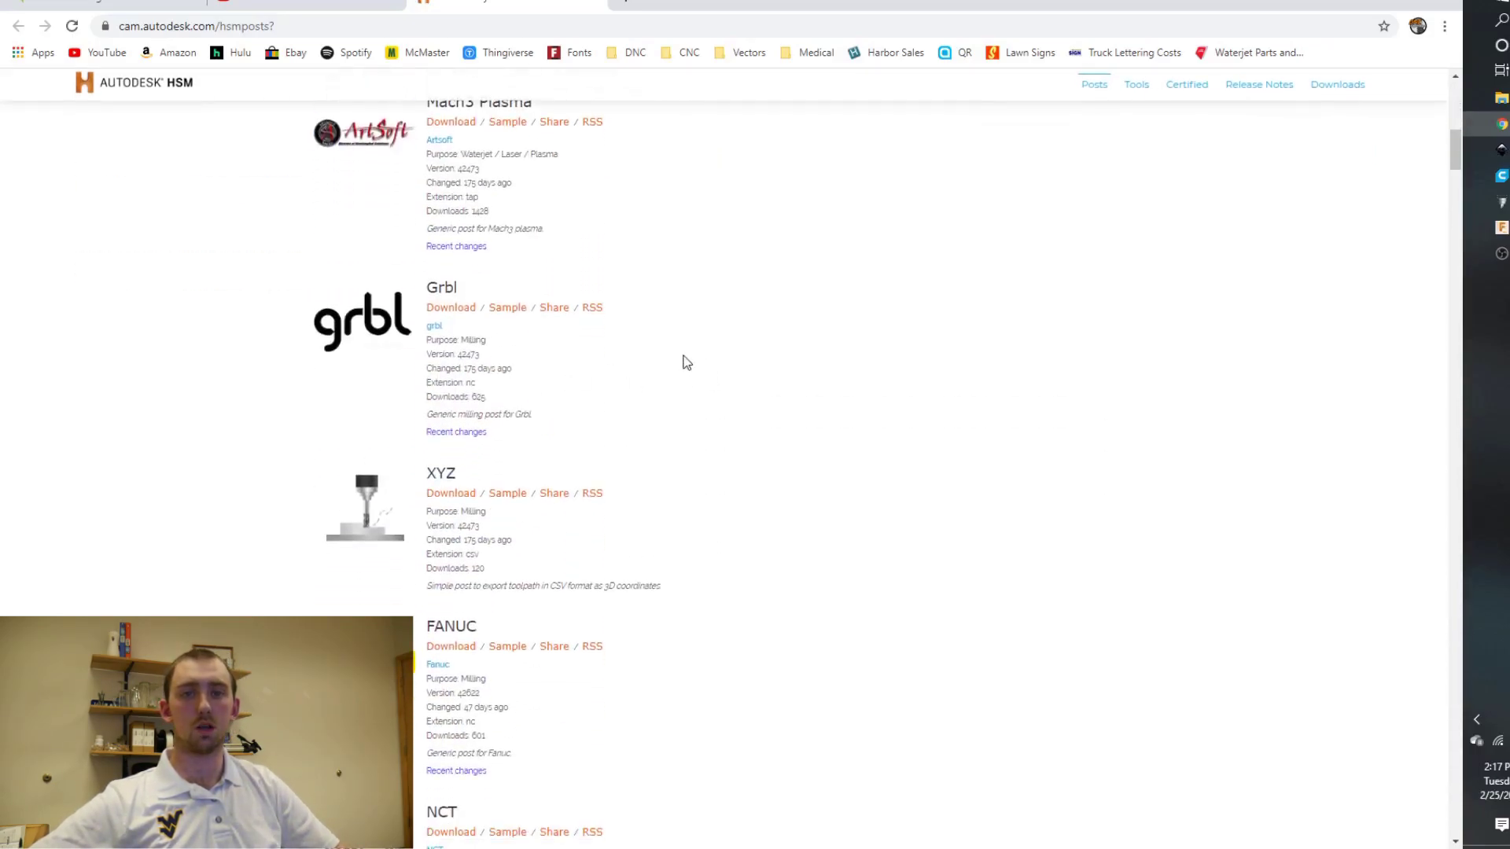
{"action": "scroll", "coordinate": [598, 260], "scroll_direction": "up", "scroll_amount": 7}
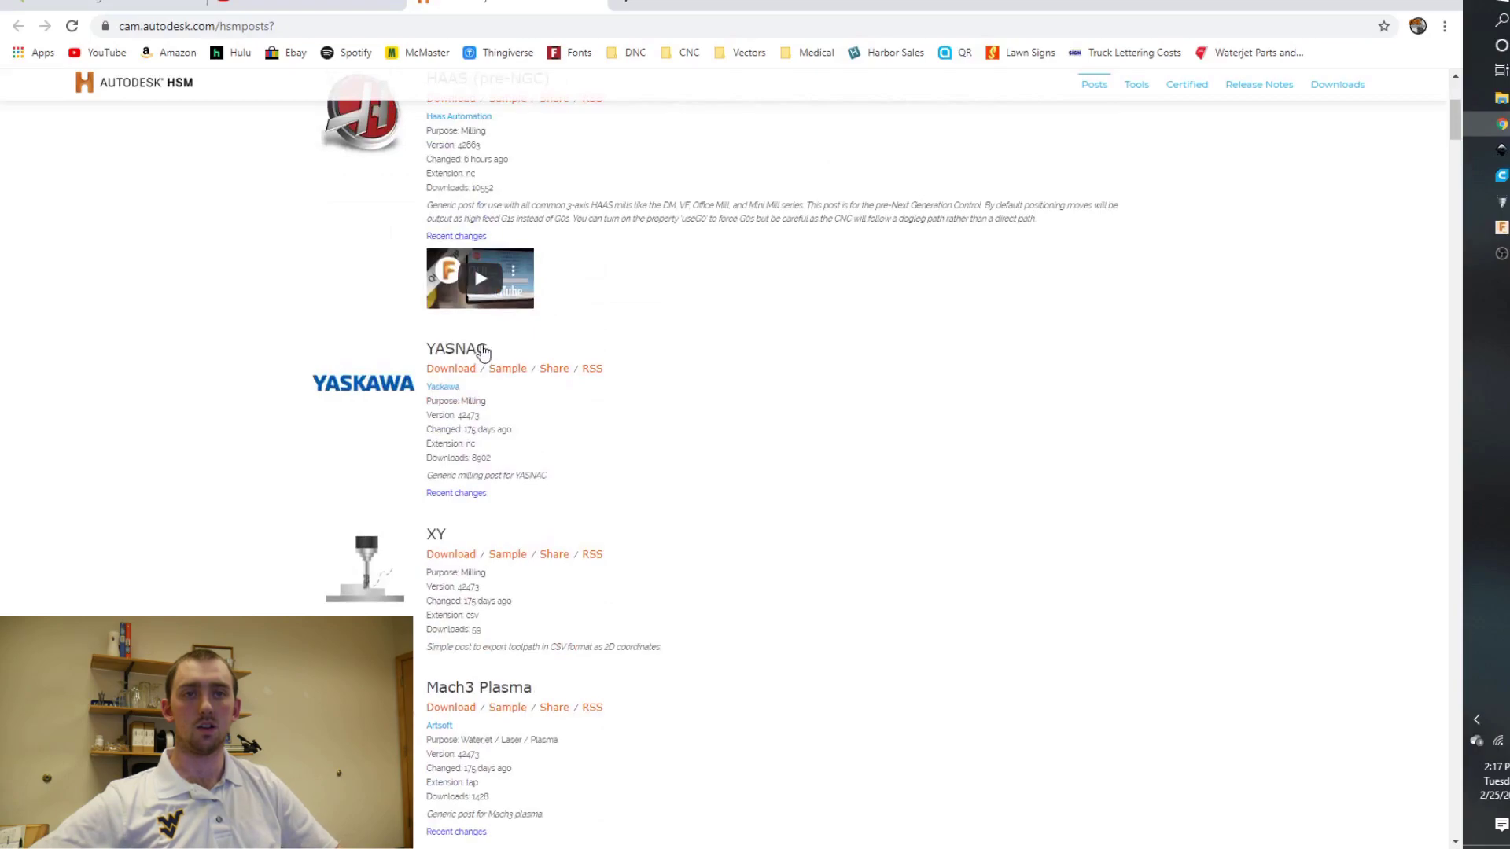
{"action": "scroll", "coordinate": [481, 351], "scroll_direction": "down", "scroll_amount": 3}
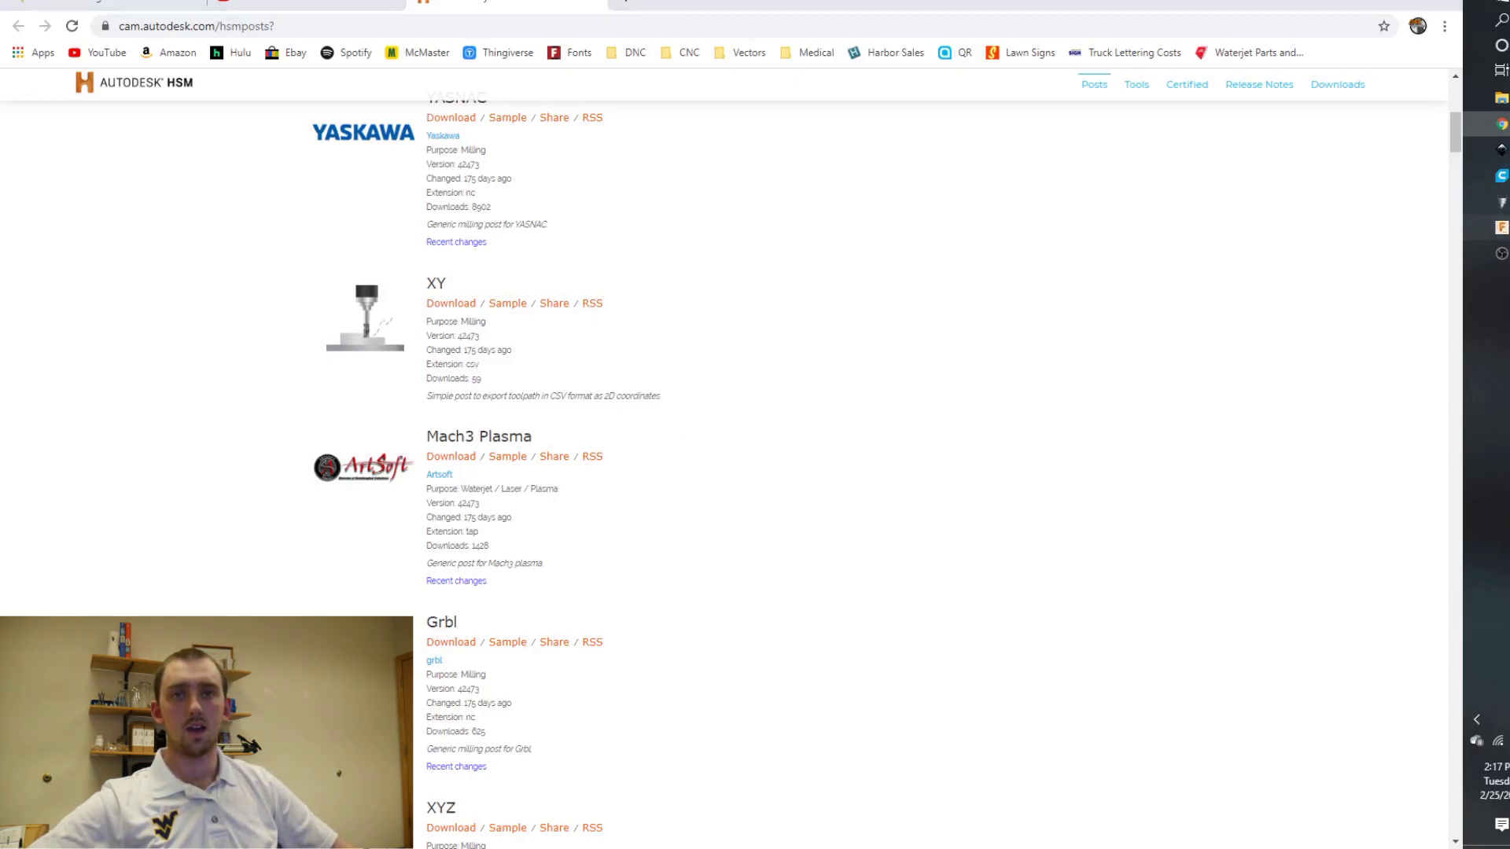
{"action": "left_click", "coordinate": [1500, 228]}
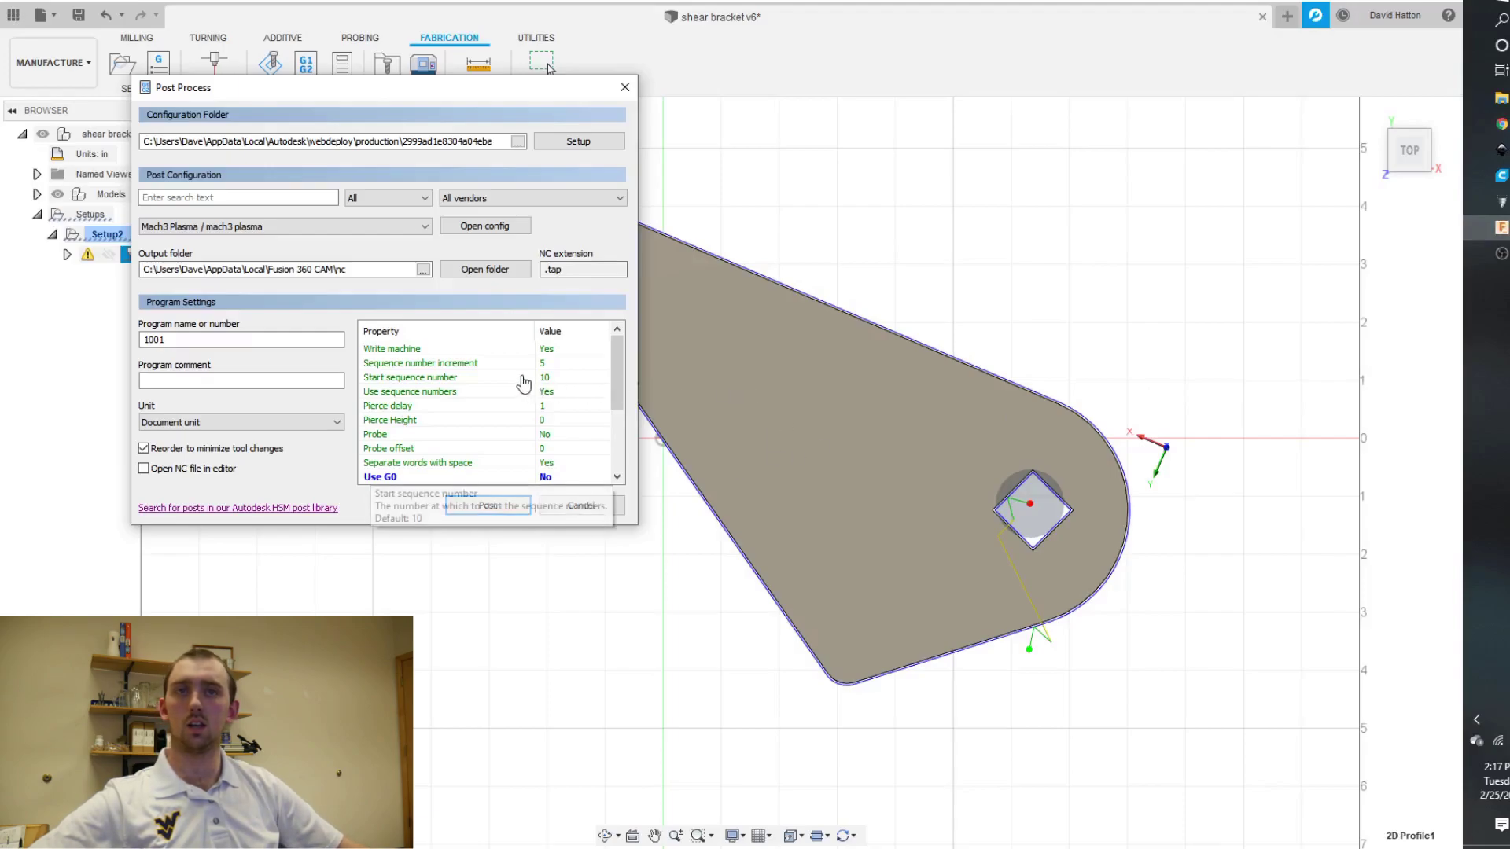
Step: Review the post processor properties and set the pierce delay to .2
{"action": "scroll", "coordinate": [524, 387], "scroll_direction": "down", "scroll_amount": 2}
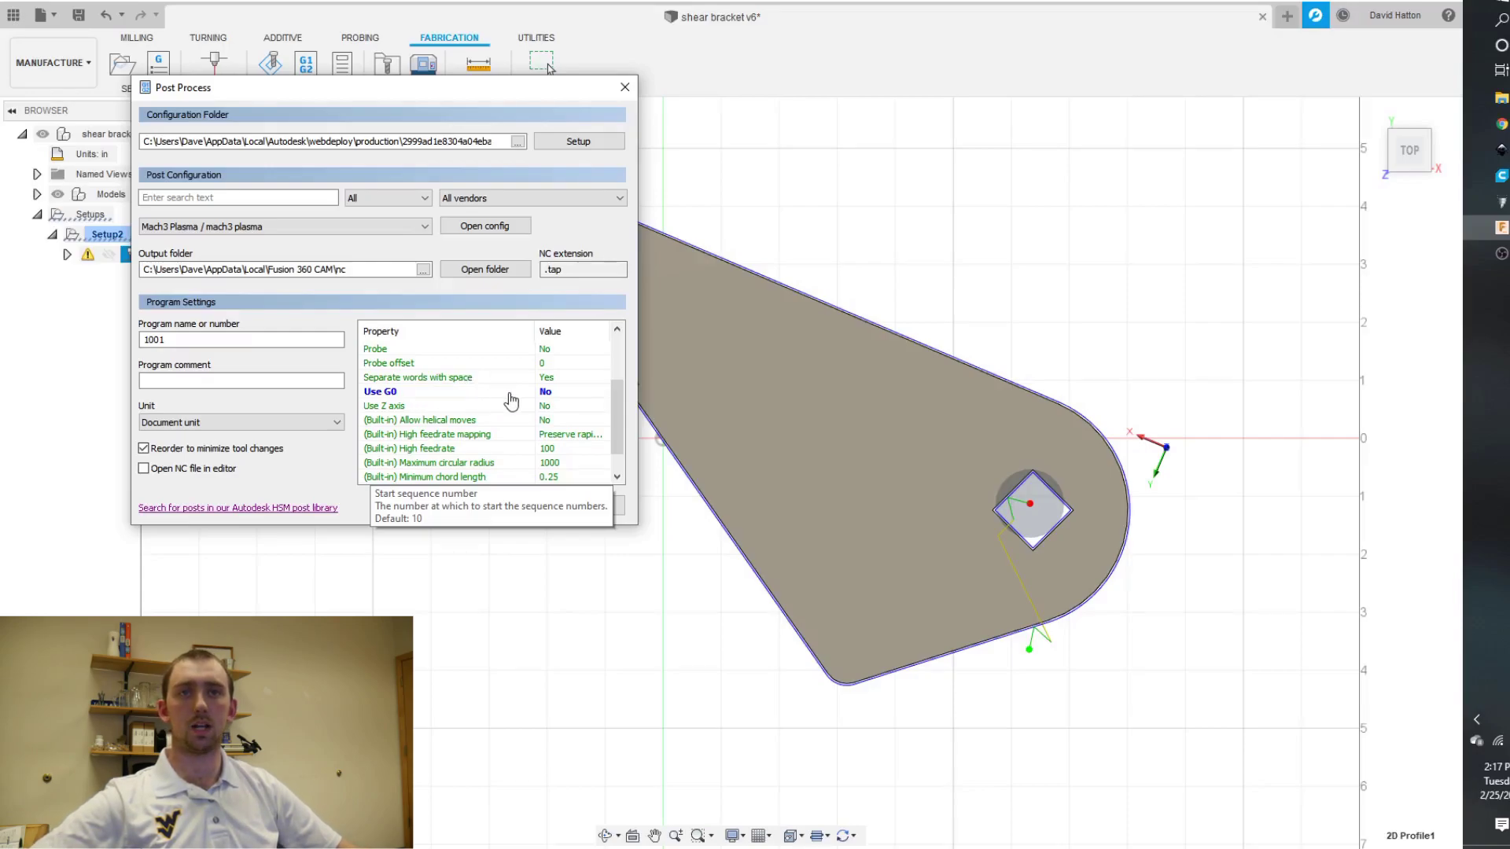
{"action": "scroll", "coordinate": [511, 401], "scroll_direction": "up", "scroll_amount": 2}
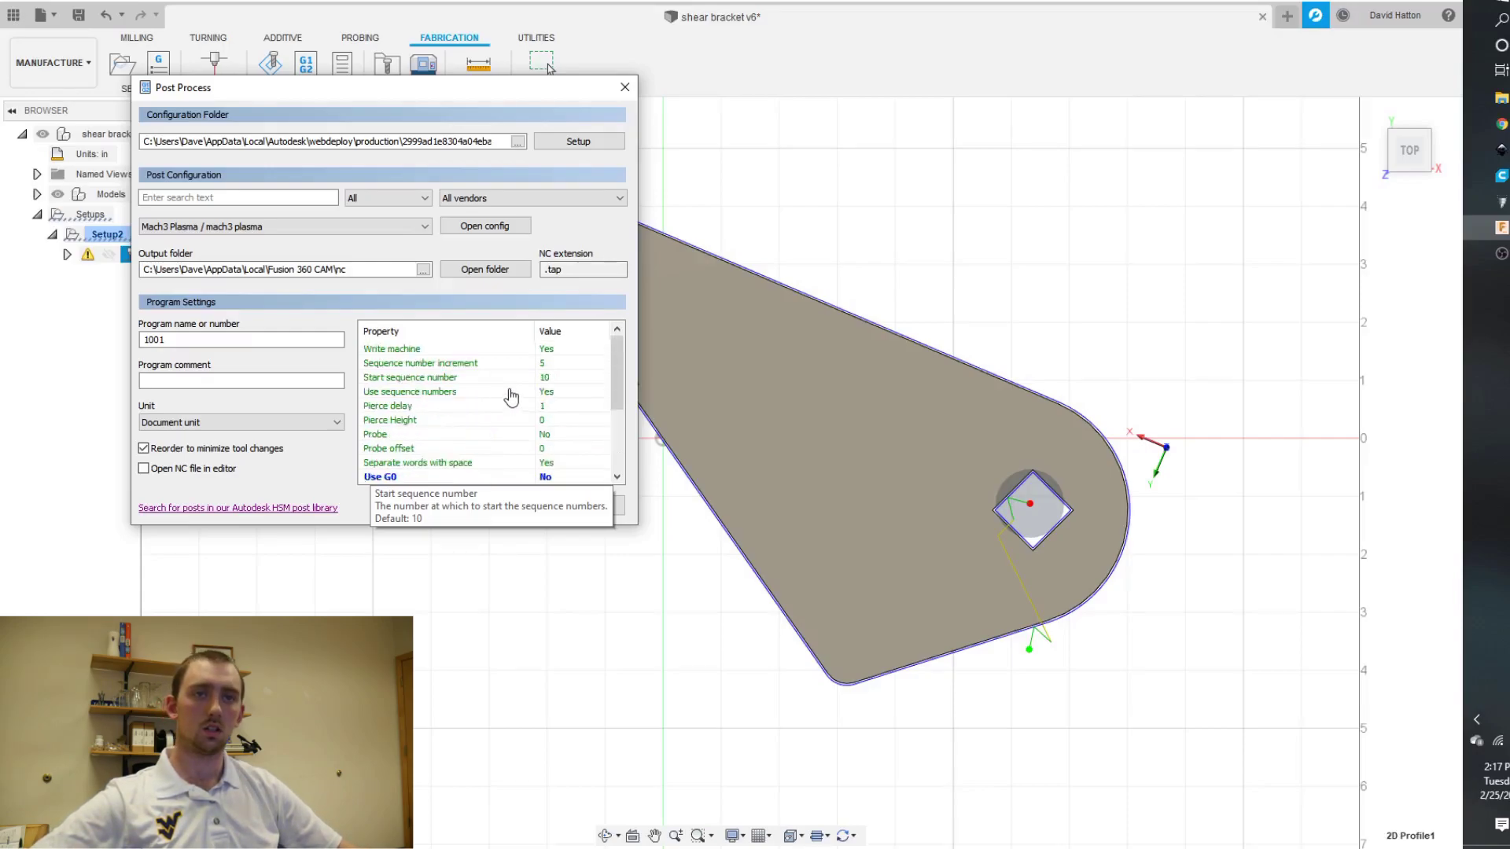
{"action": "left_click", "coordinate": [550, 405]}
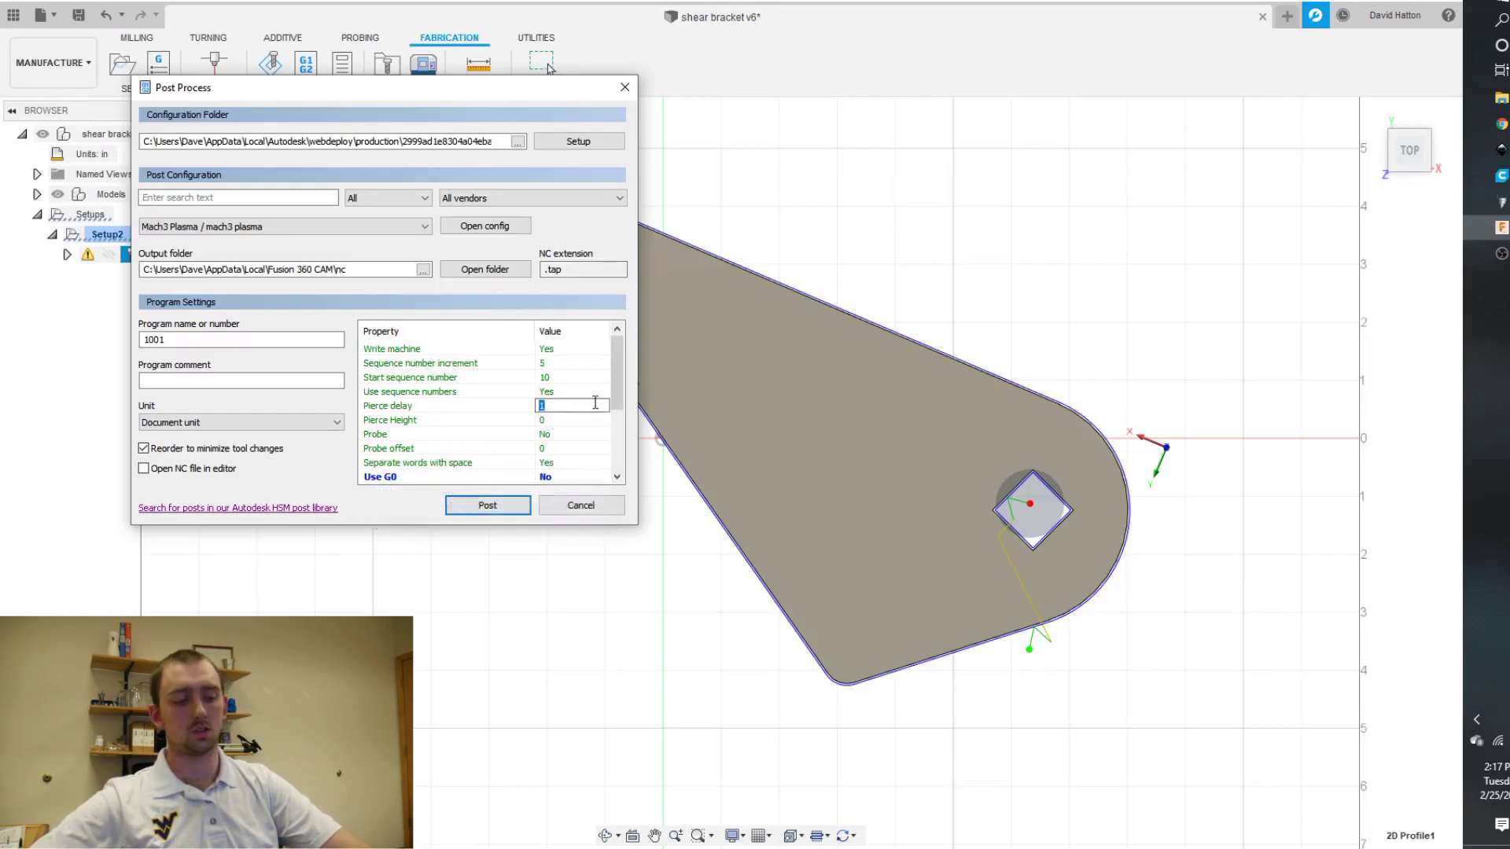
{"action": "type", "text": ".2"}
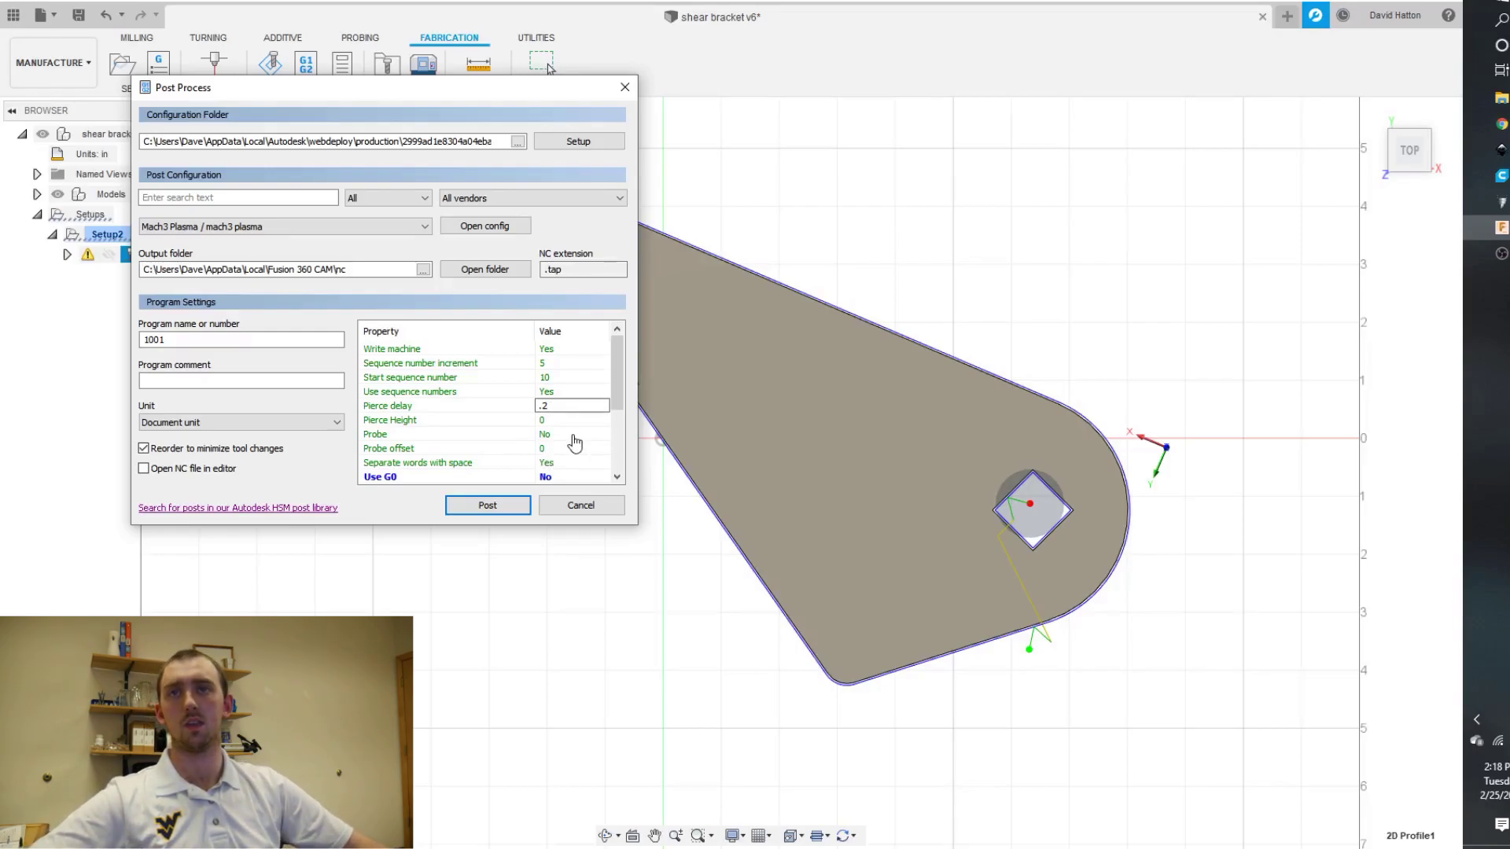
Step: Name the program try and start posting it to reach the file save dialog
{"action": "left_click", "coordinate": [277, 342]}
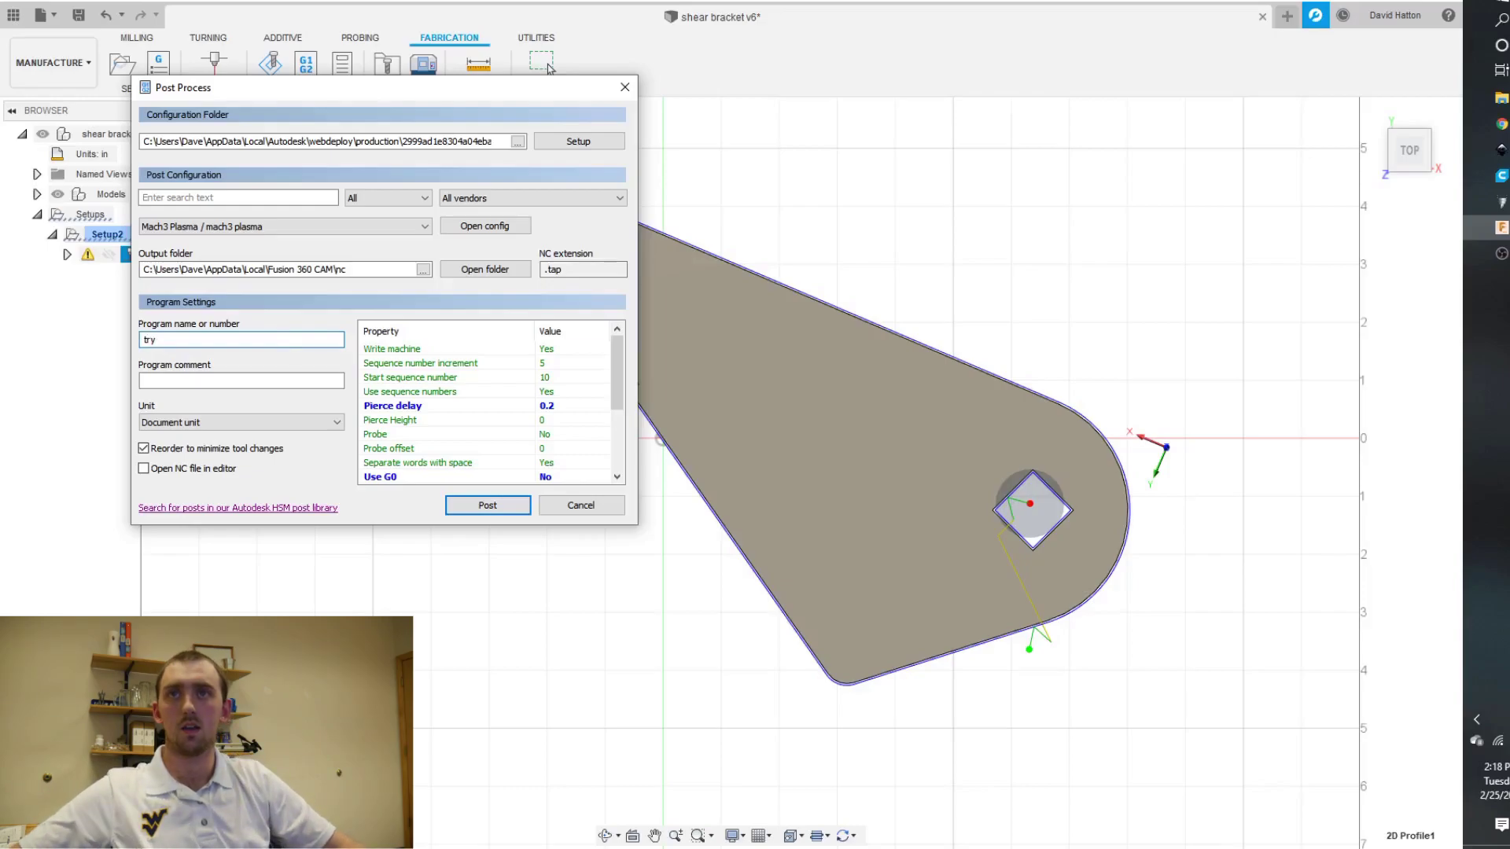
{"action": "type", "text": "try"}
{"action": "key", "text": "Return"}
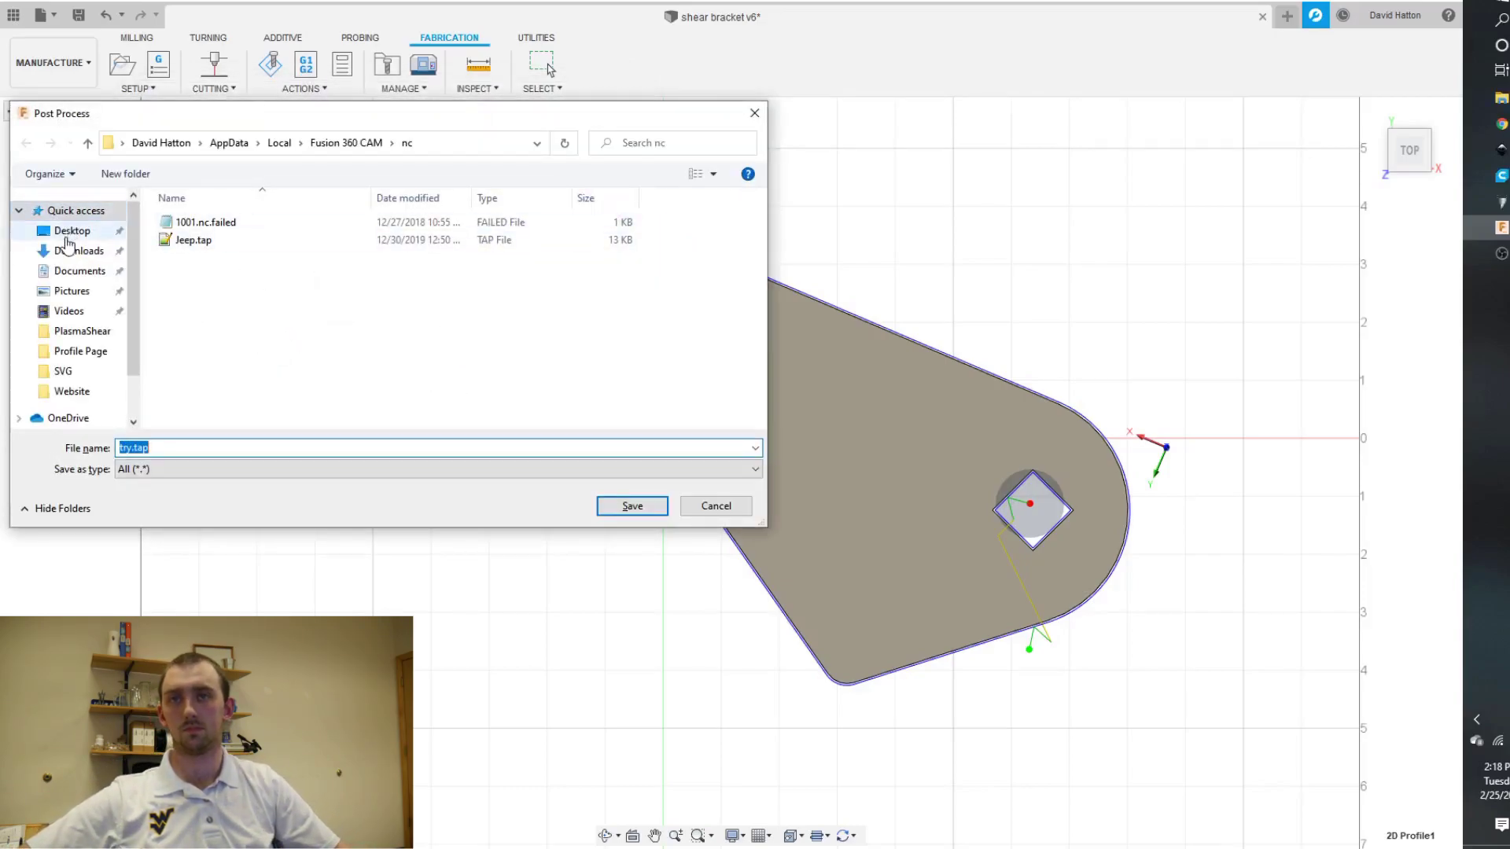
Step: Save the posted program as try.tap in the Desktop folder
{"action": "left_click", "coordinate": [69, 235]}
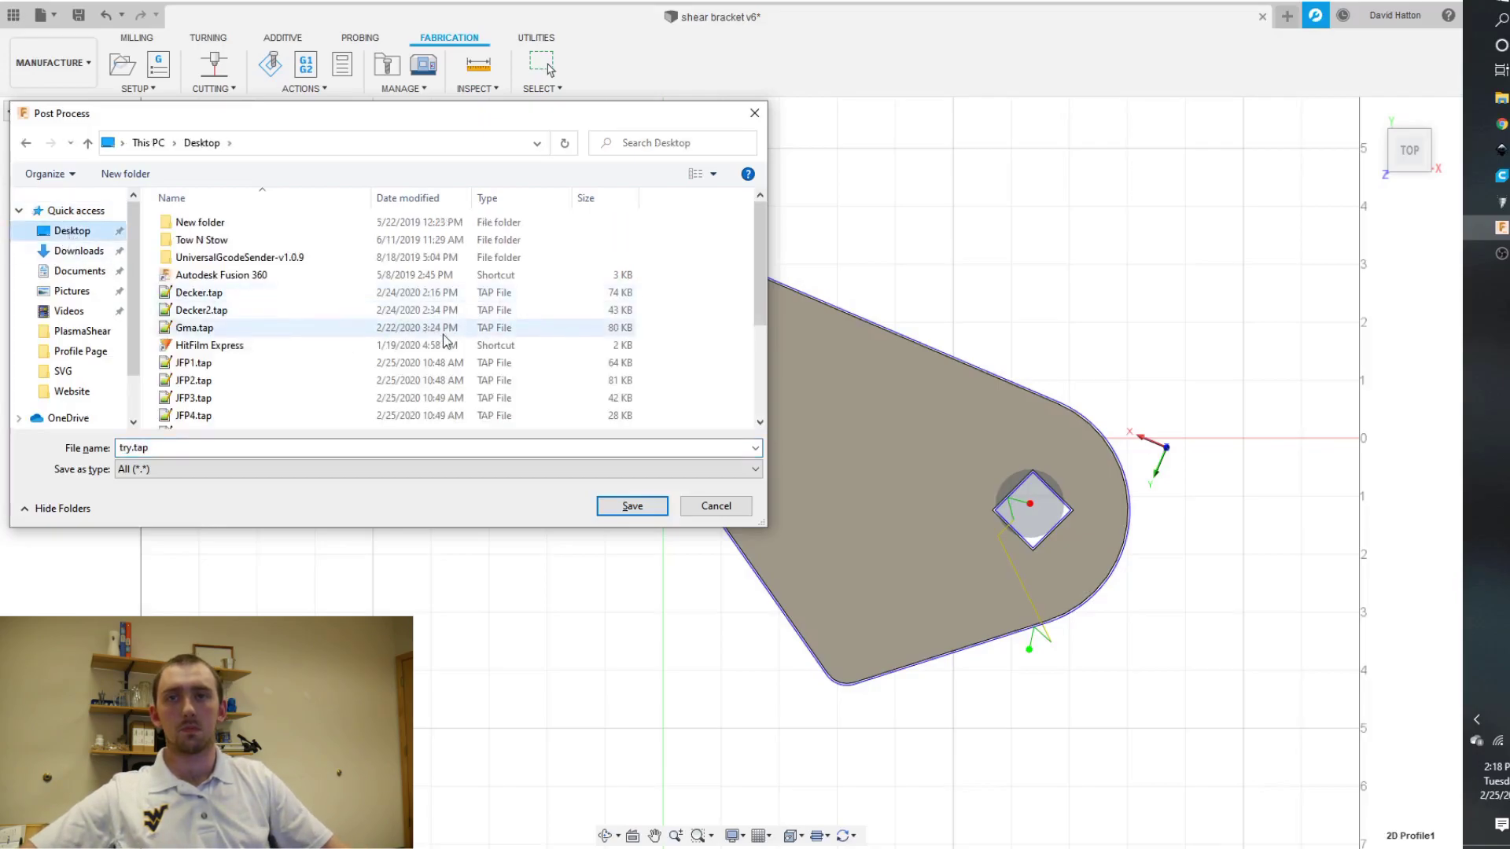
{"action": "left_click", "coordinate": [631, 507]}
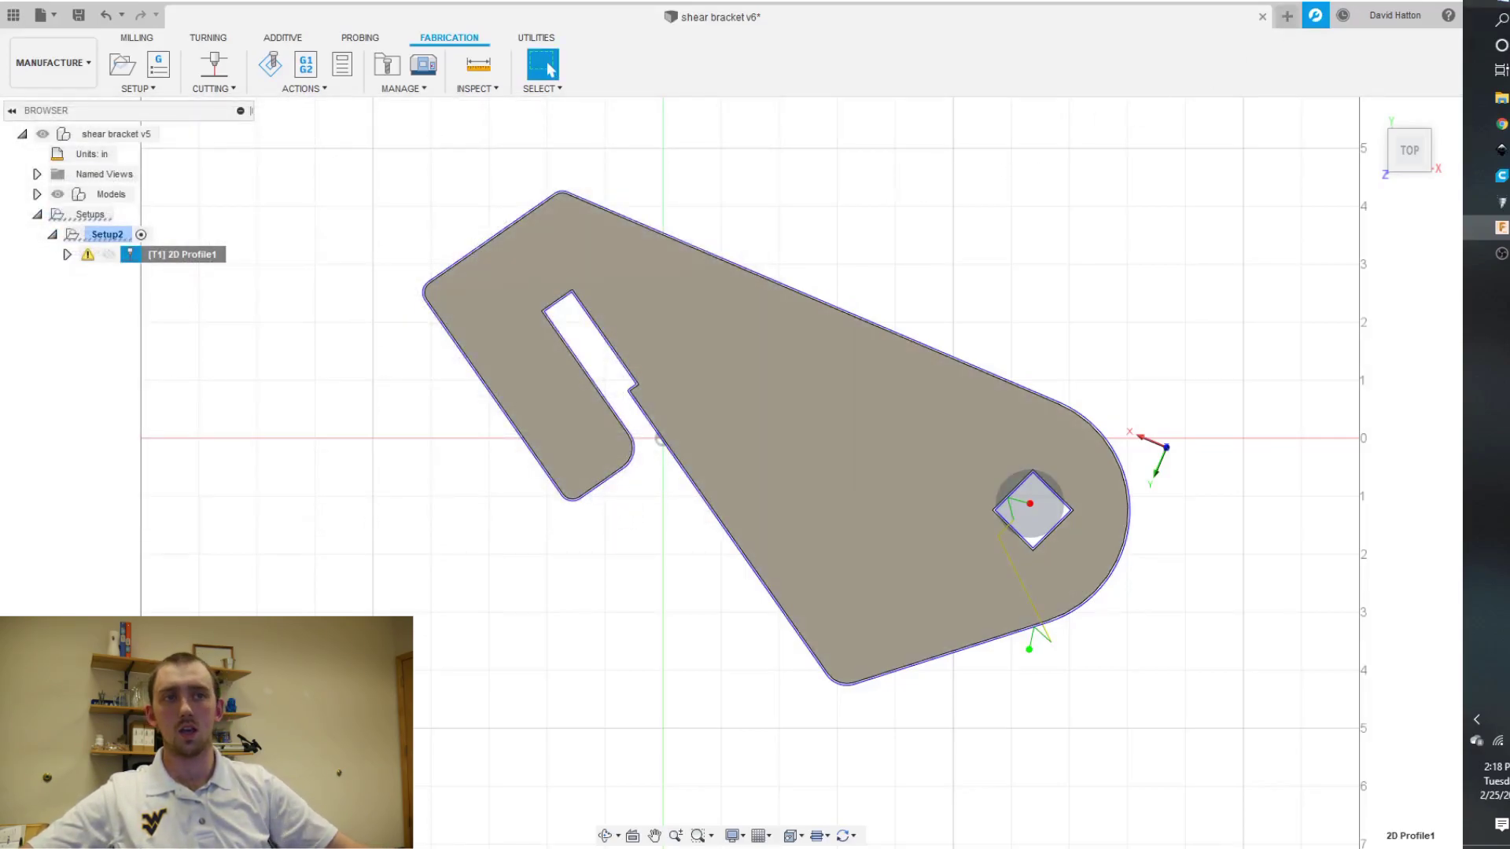
Step: Clear the Fusion 360, browser and recorder windows off the screen to reach the desktop, keeping the shear bracket document open
{"action": "left_click", "coordinate": [1445, 1]}
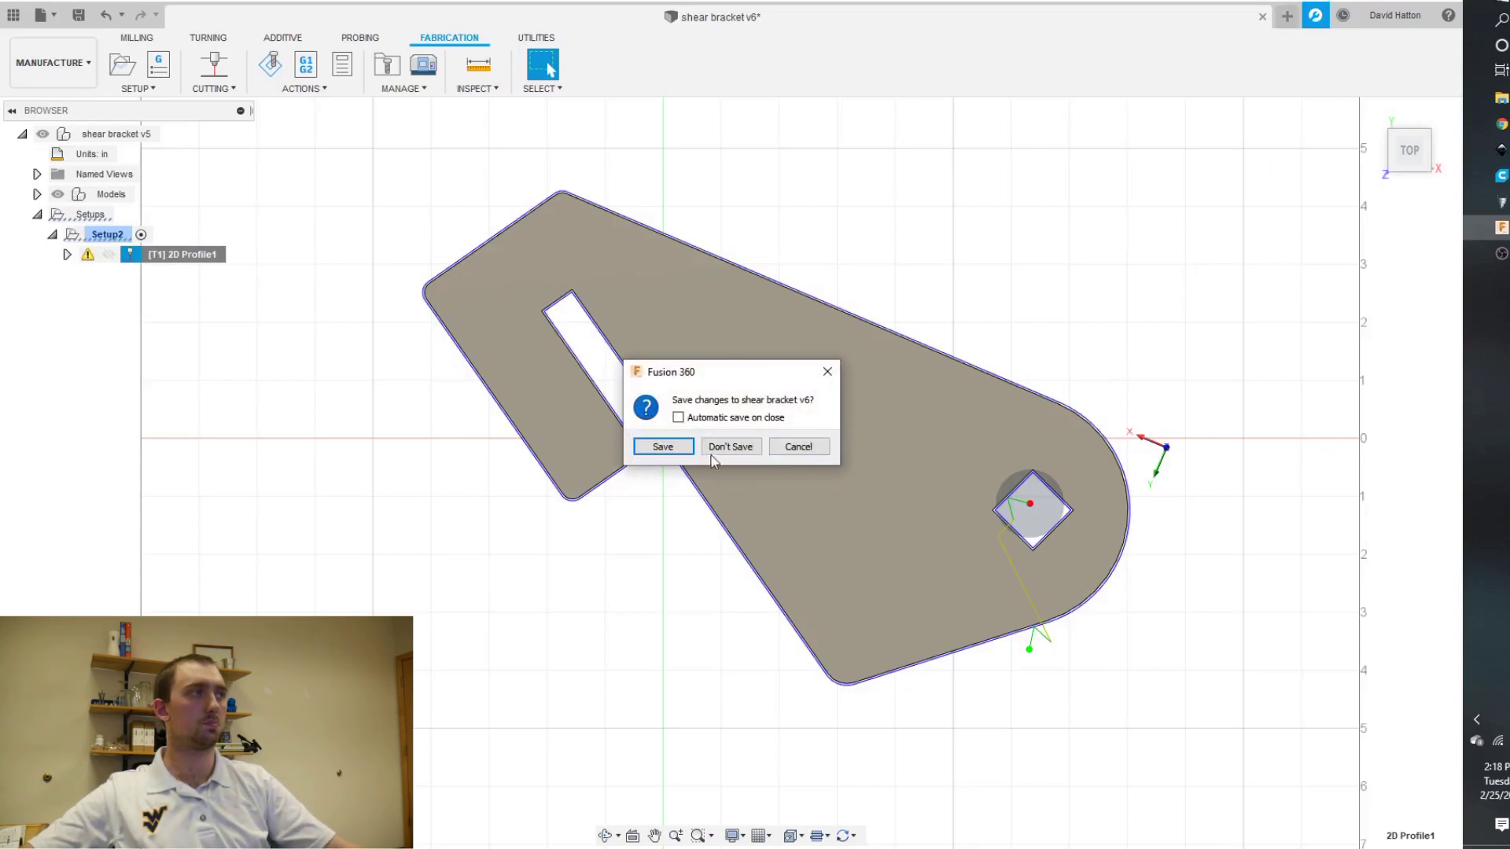
{"action": "left_click", "coordinate": [794, 446]}
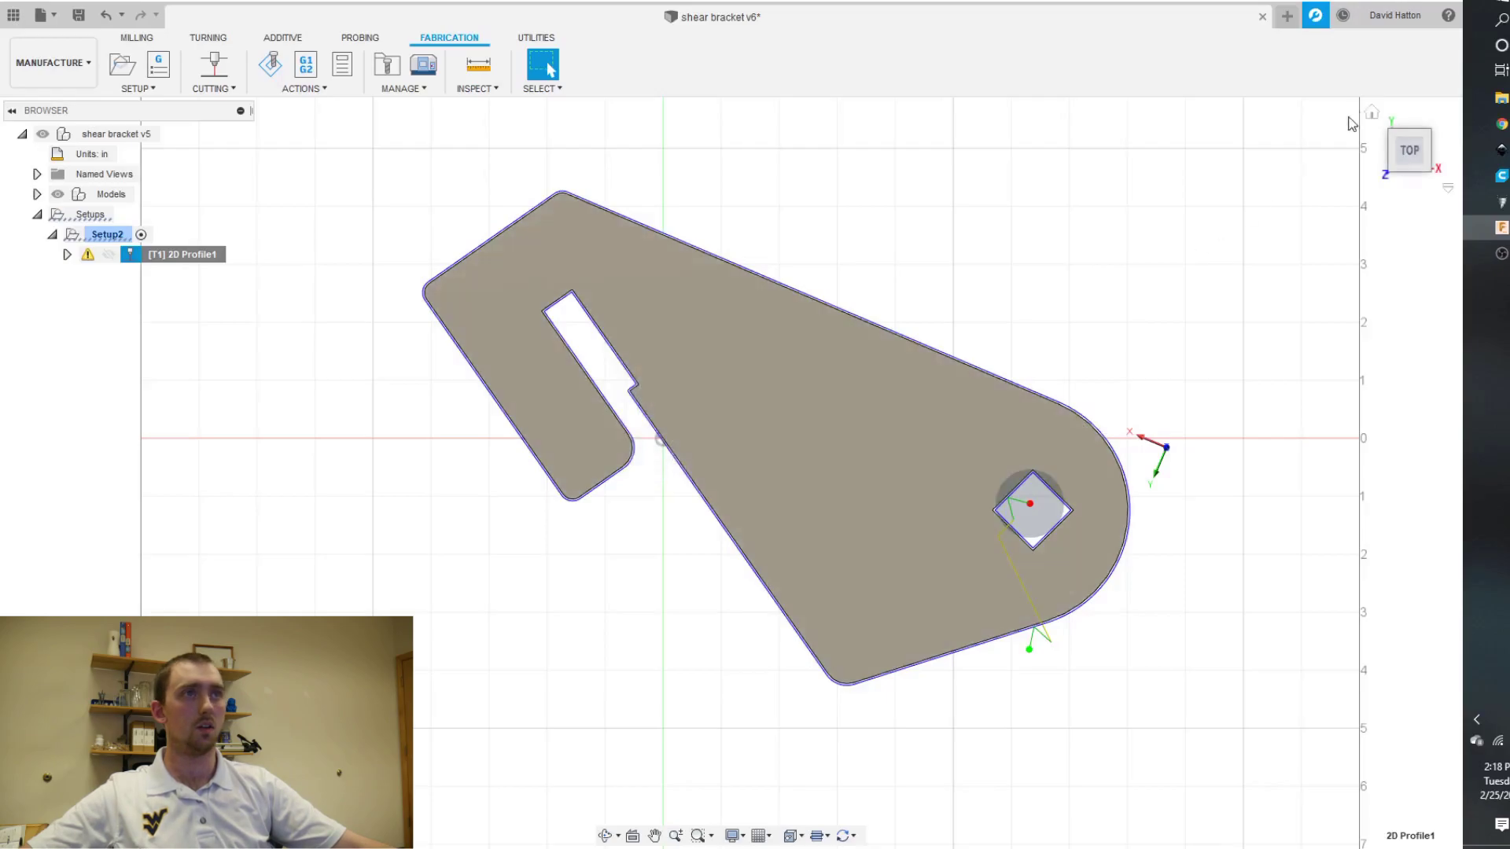
{"action": "left_click", "coordinate": [1366, 1]}
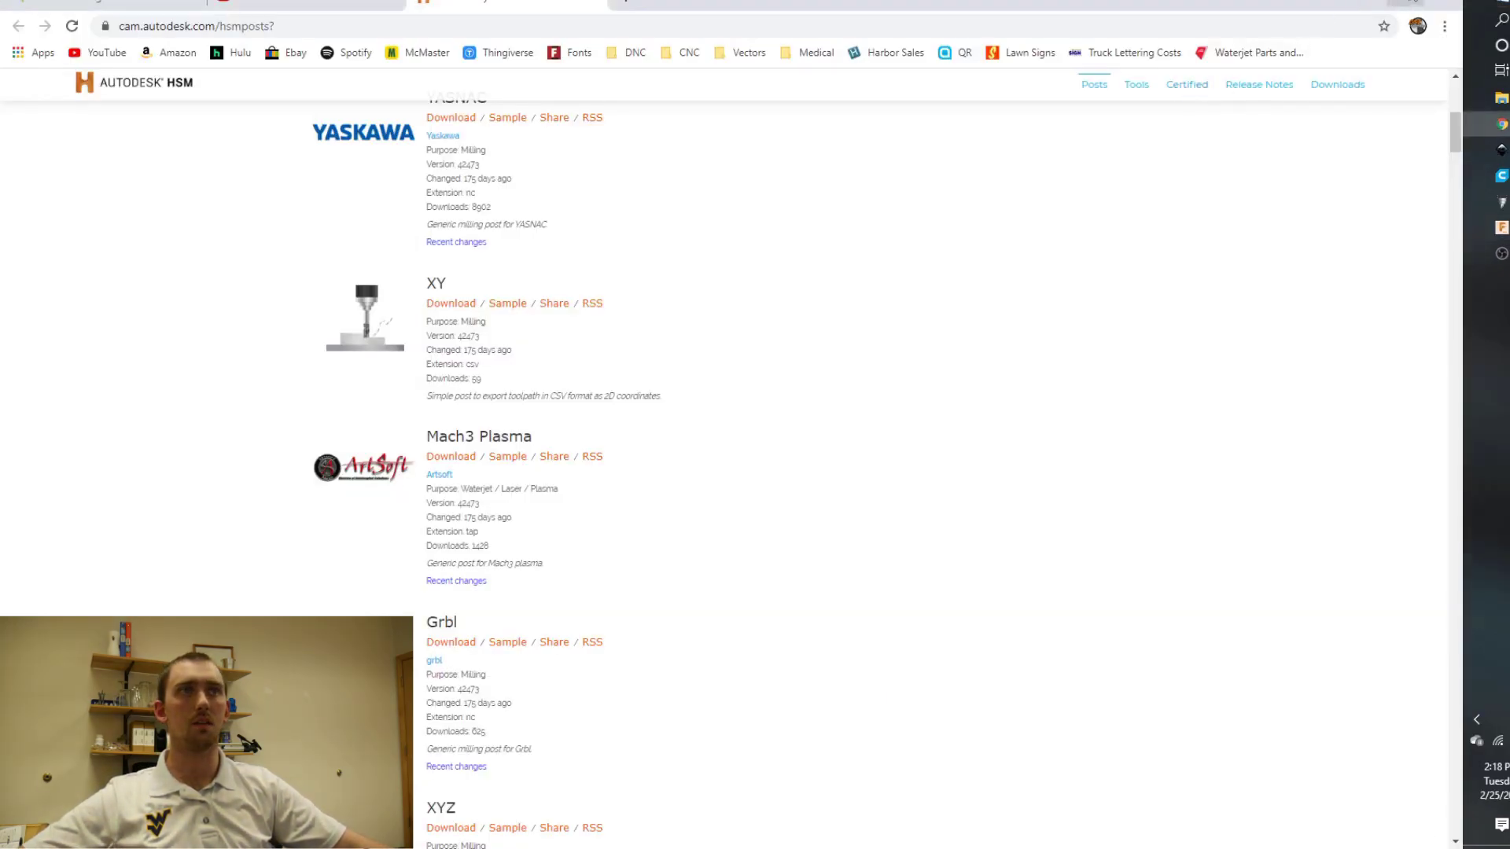
{"action": "left_click", "coordinate": [1389, 2]}
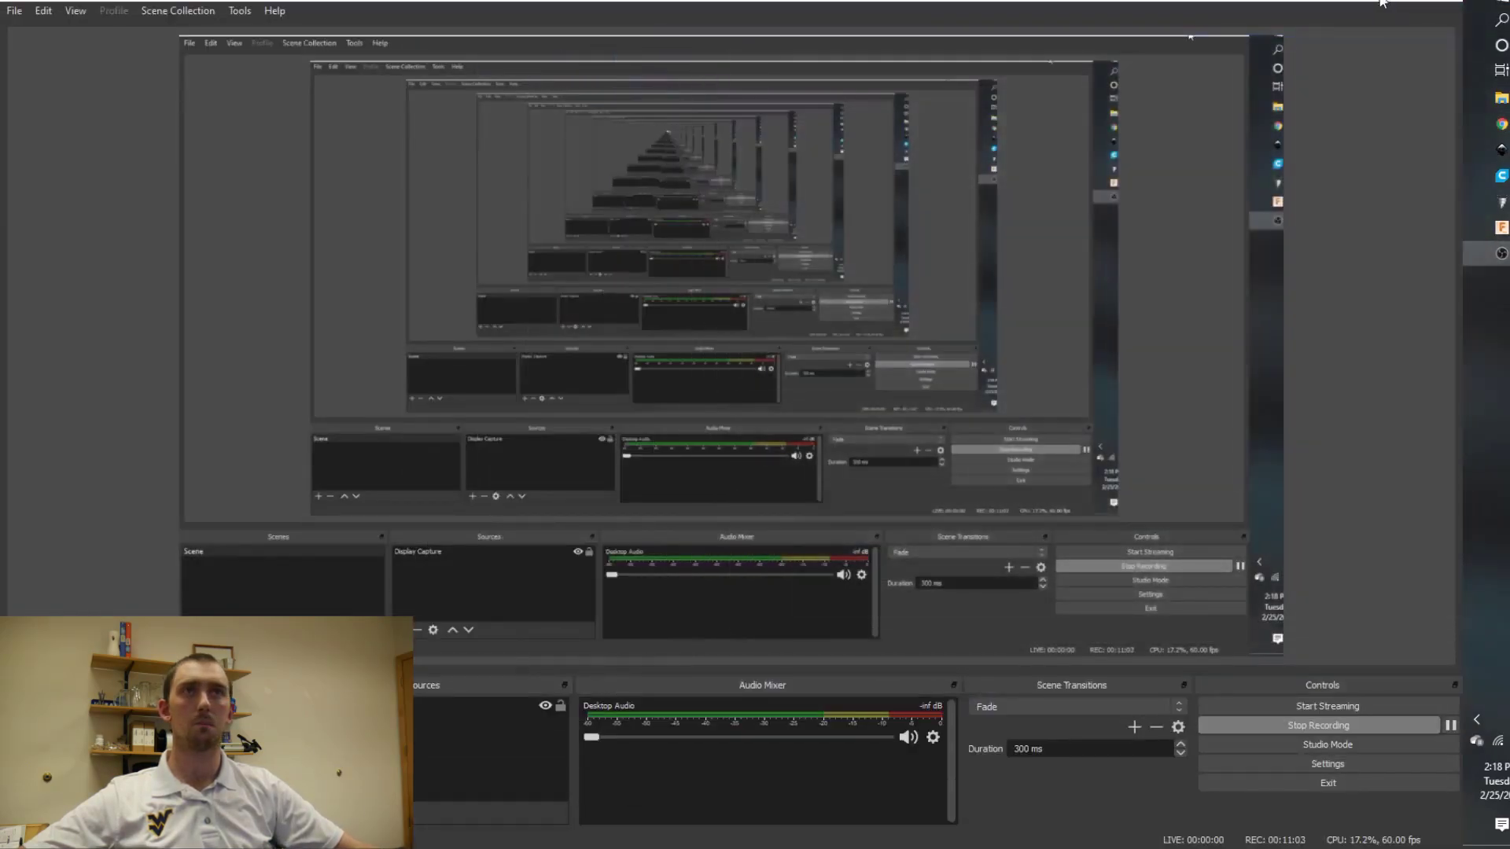
{"action": "left_click", "coordinate": [1360, 1]}
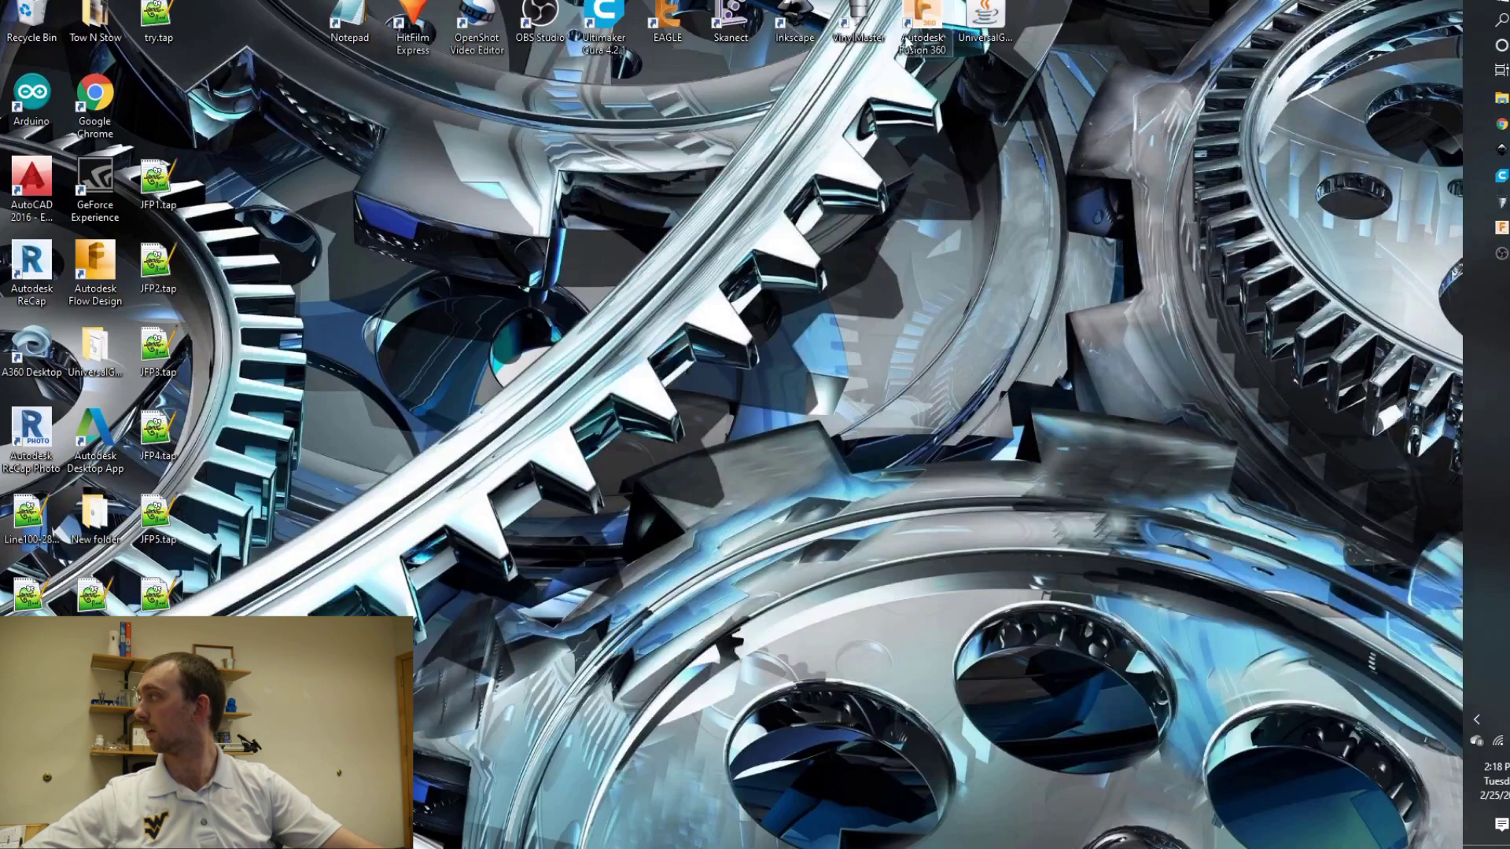
Step: Launch Universal Gcode Sender, dismiss its nightly build notice and connect to the GRBL controller on COM15 at 115200 baud
{"action": "left_click", "coordinate": [984, 20]}
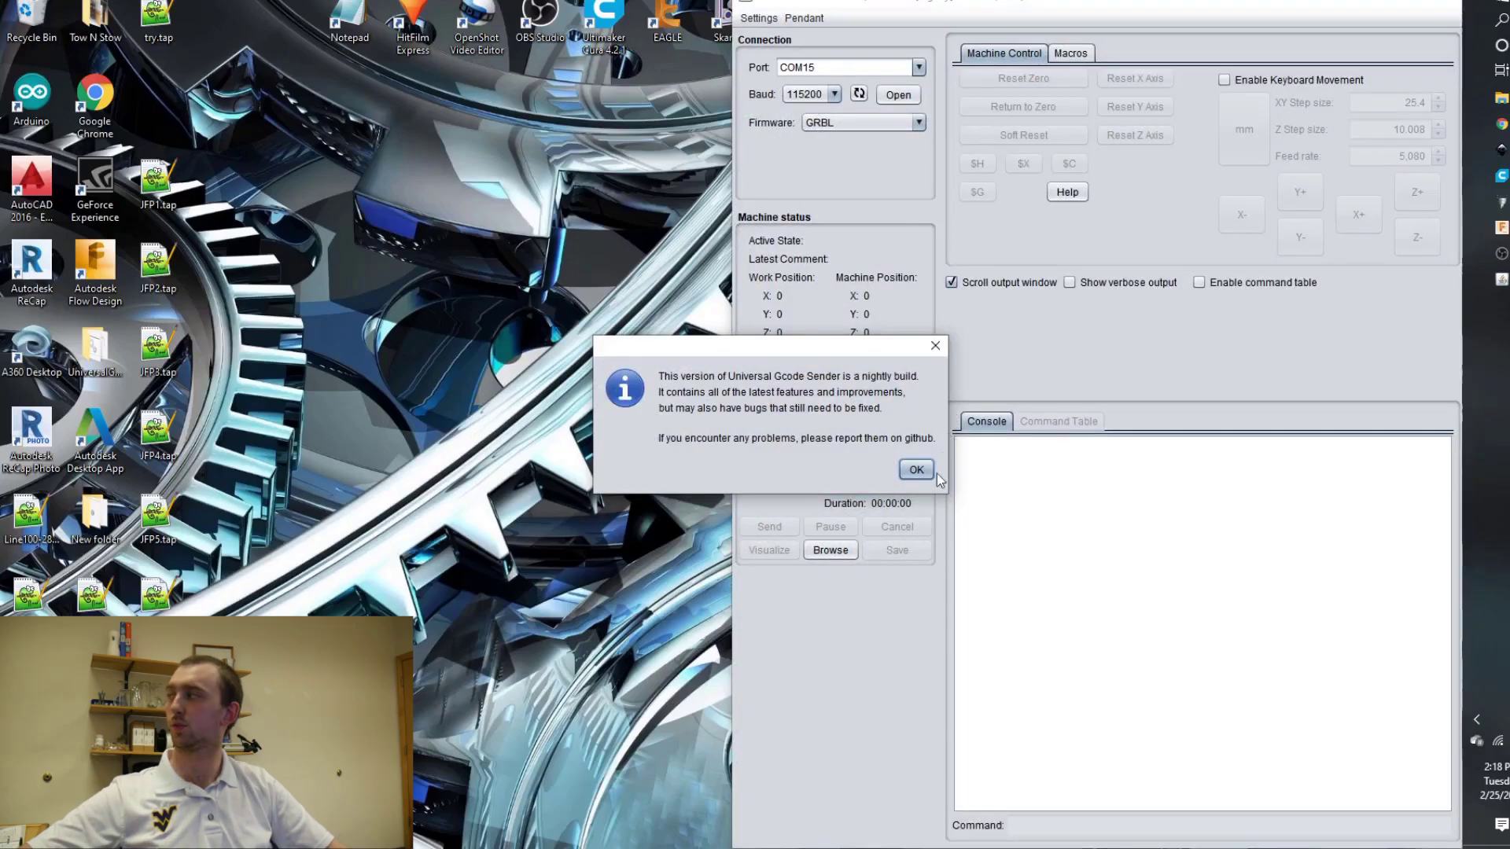
{"action": "left_click", "coordinate": [917, 470]}
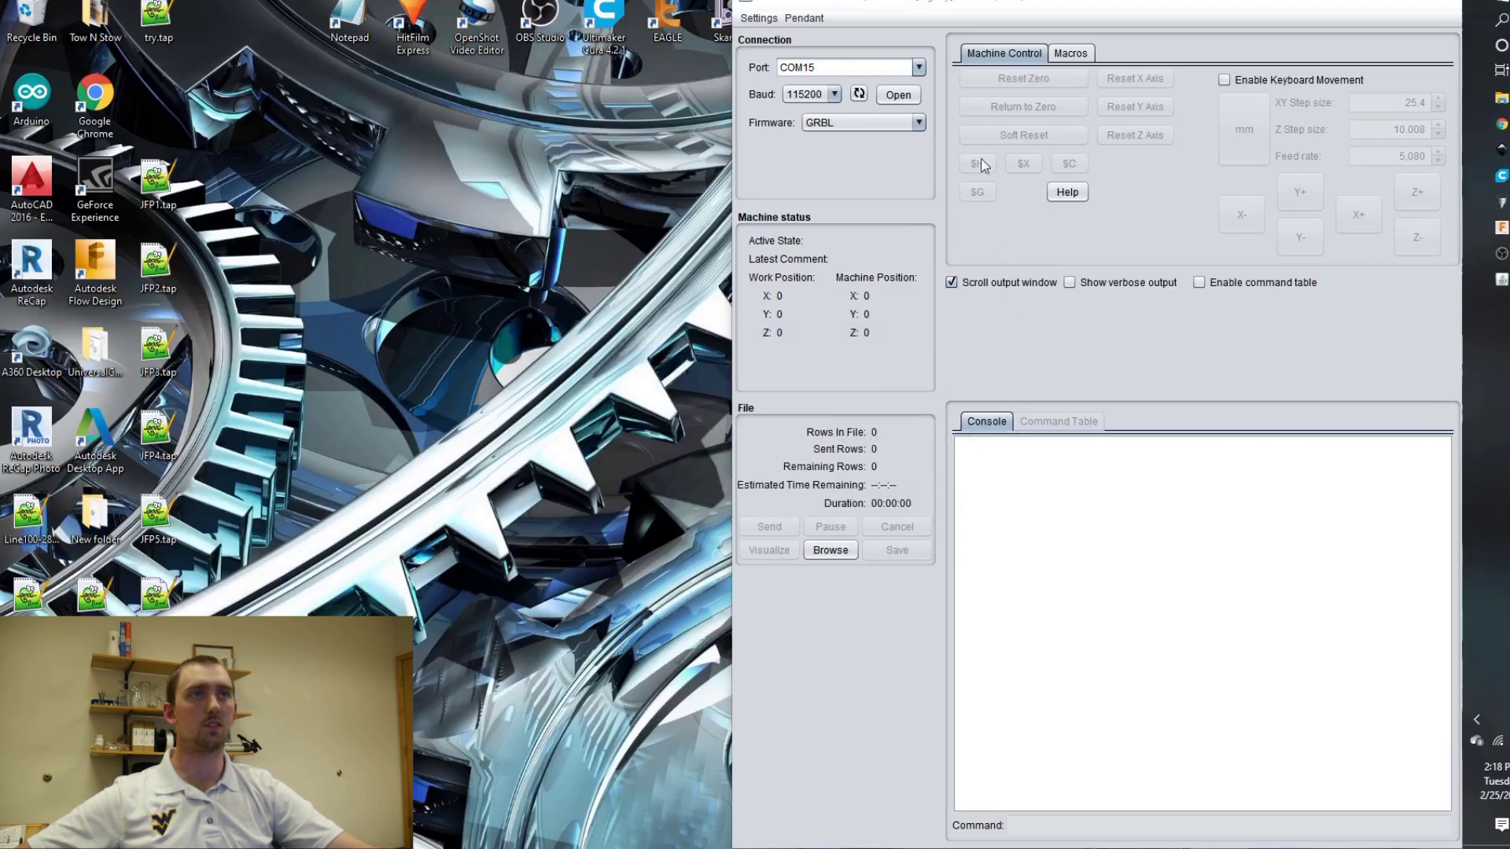
{"action": "left_click", "coordinate": [909, 97]}
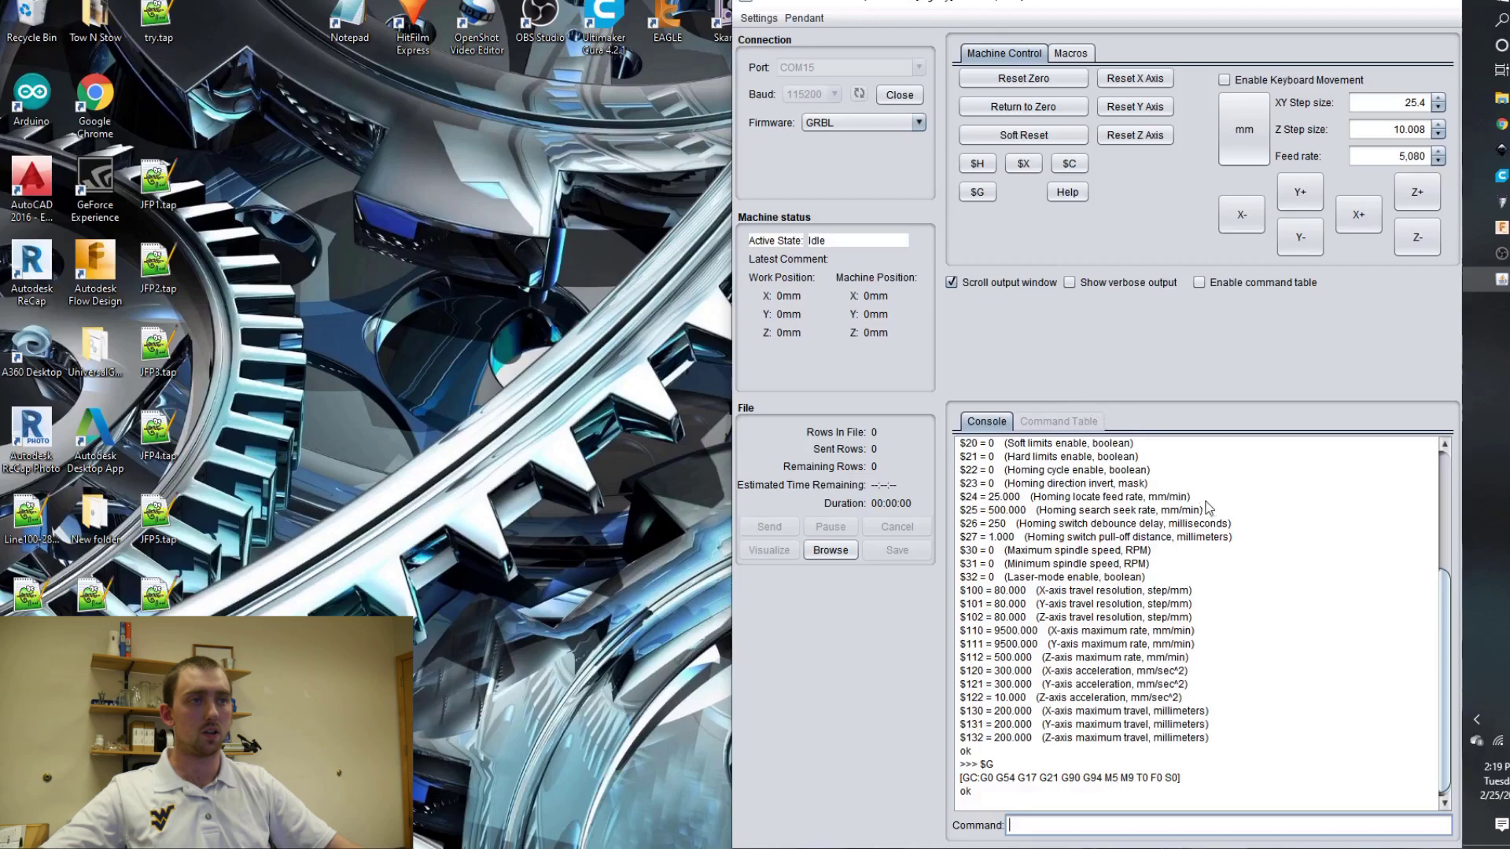
Step: Review the controller connection message and the GRBL $$ settings listed in the console
{"action": "scroll", "coordinate": [1208, 500], "scroll_direction": "up", "scroll_amount": 5}
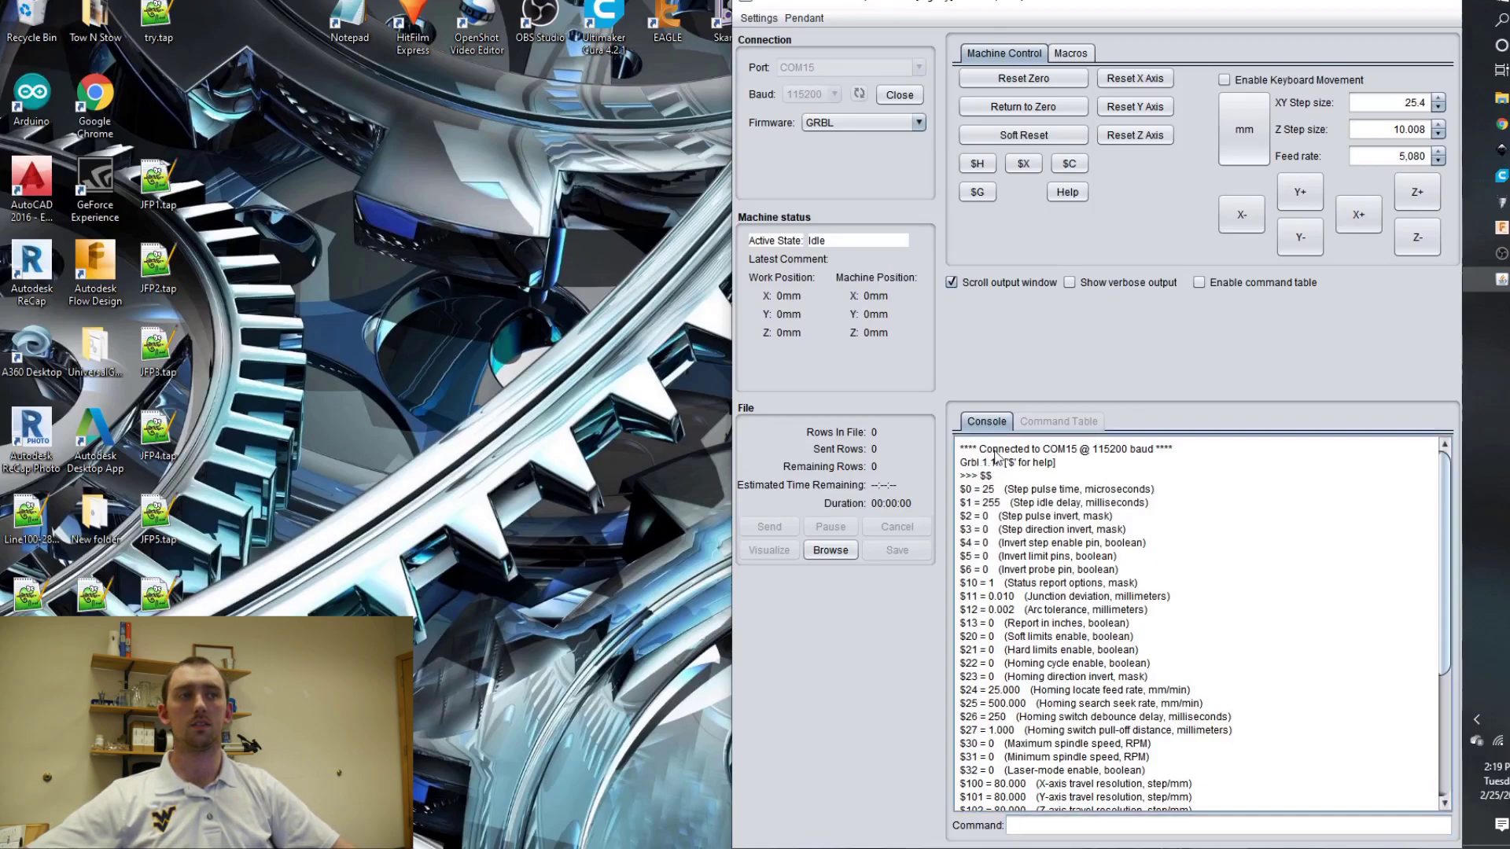
{"action": "left_click_drag", "start_coordinate": [993, 451], "coordinate": [1026, 474]}
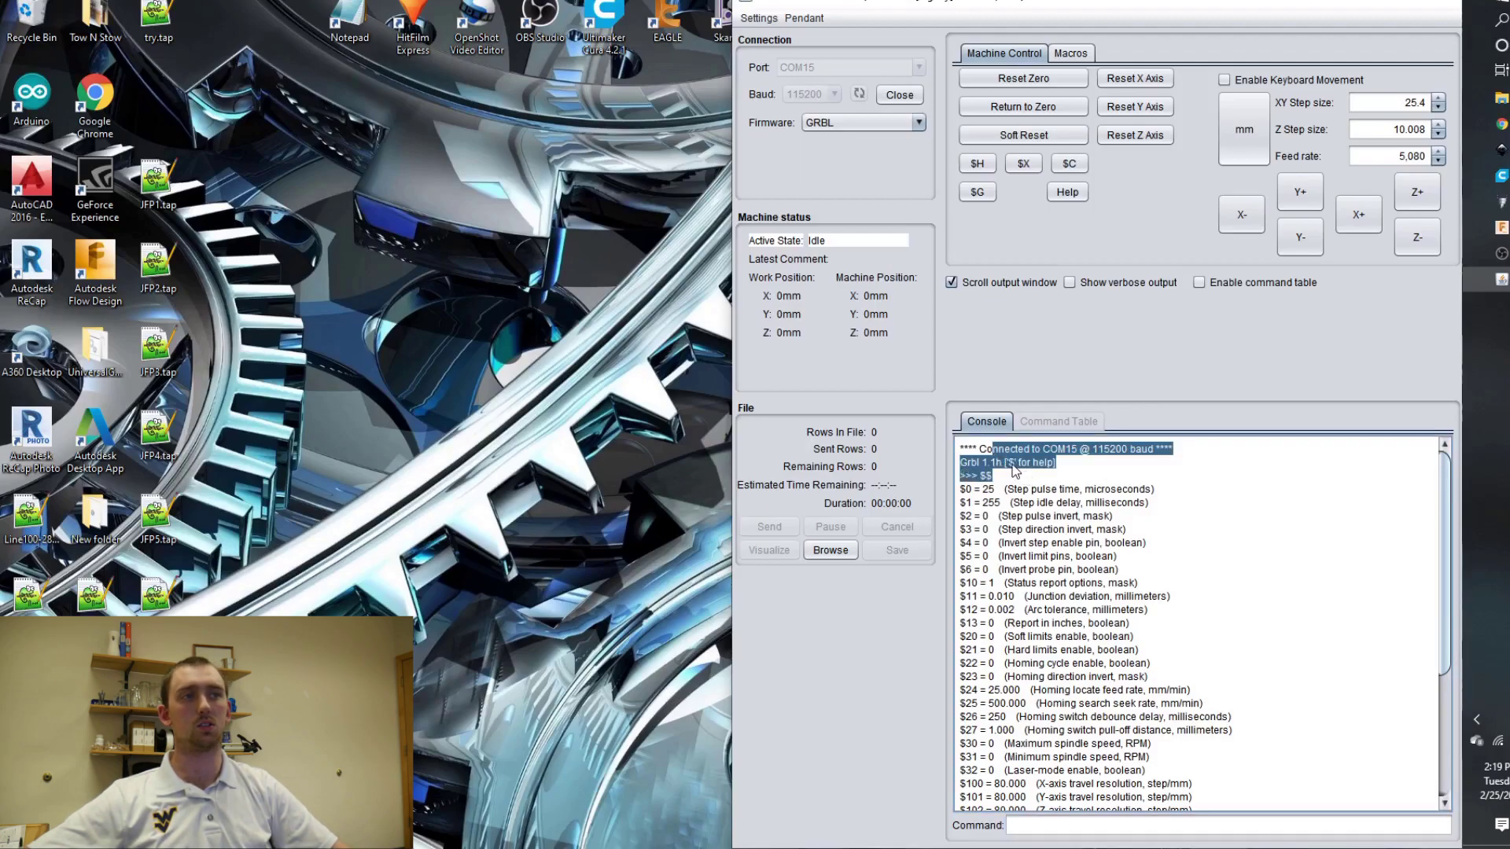
{"action": "left_click_drag", "start_coordinate": [1004, 489], "coordinate": [1074, 556]}
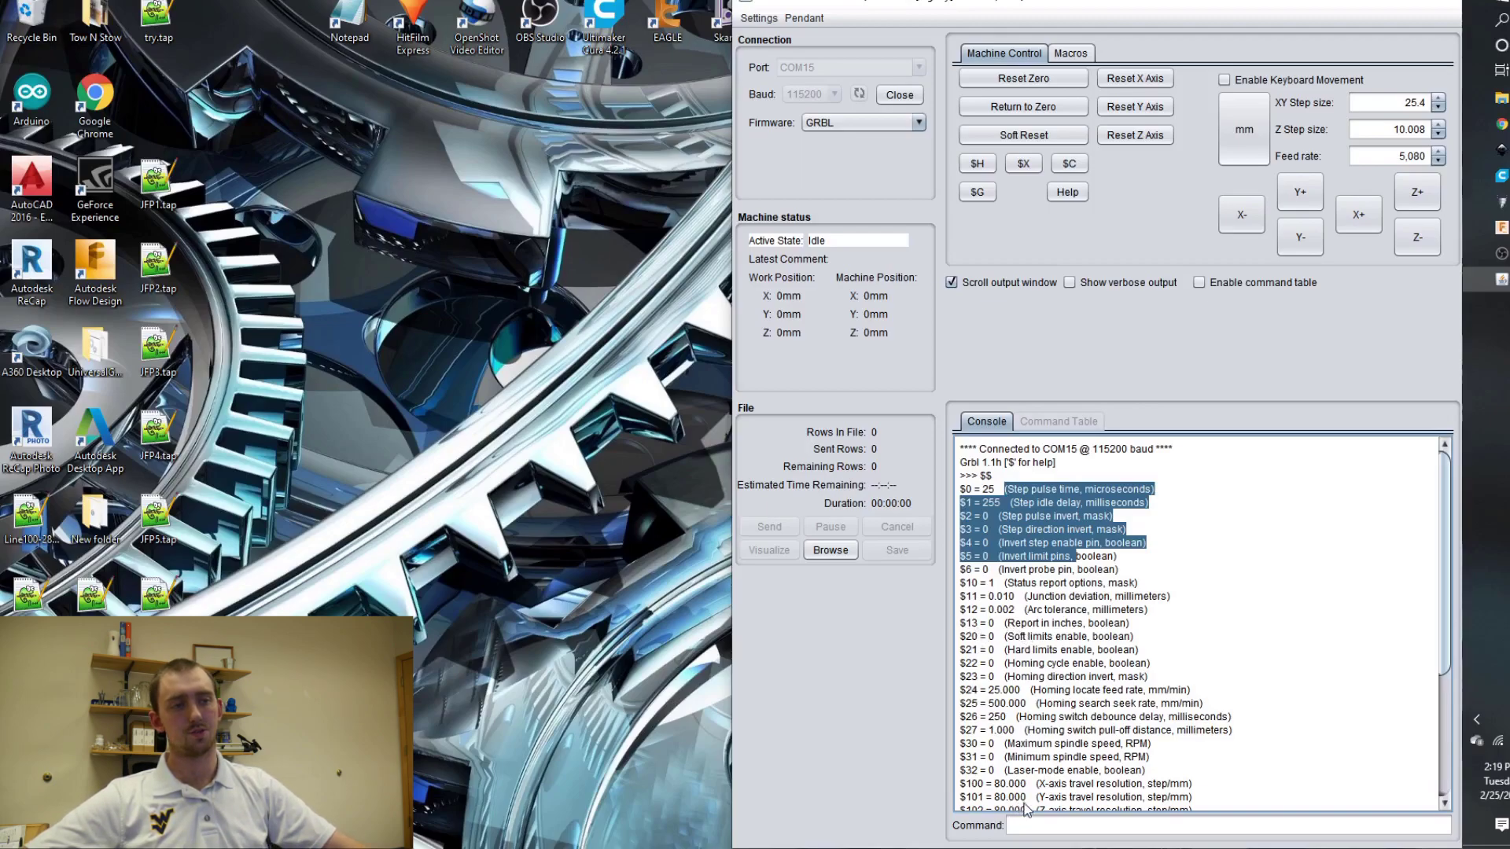
{"action": "left_click_drag", "start_coordinate": [1025, 784], "coordinate": [985, 735]}
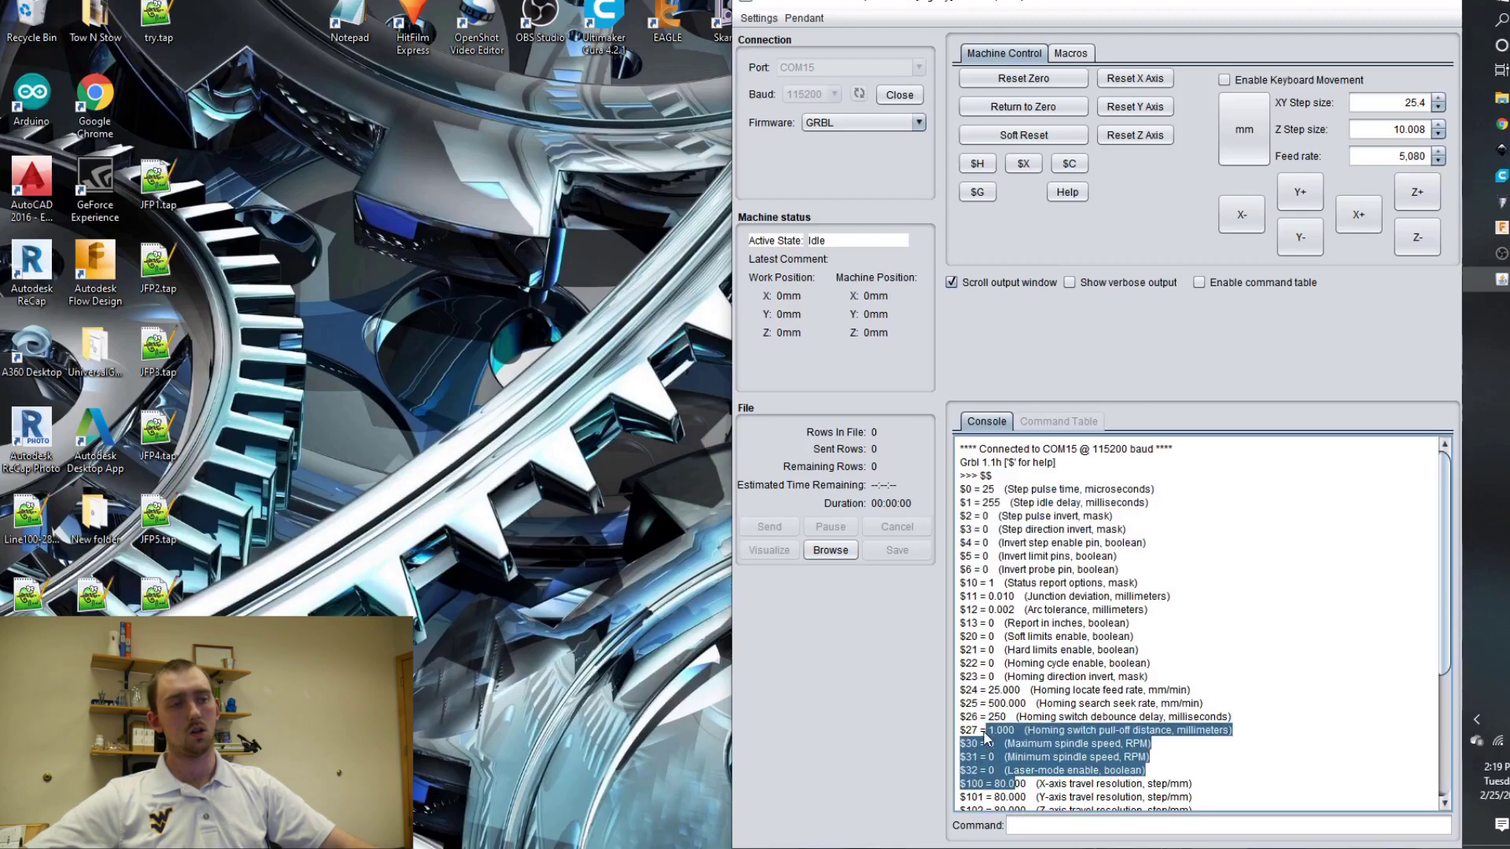
{"action": "left_click", "coordinate": [1033, 755]}
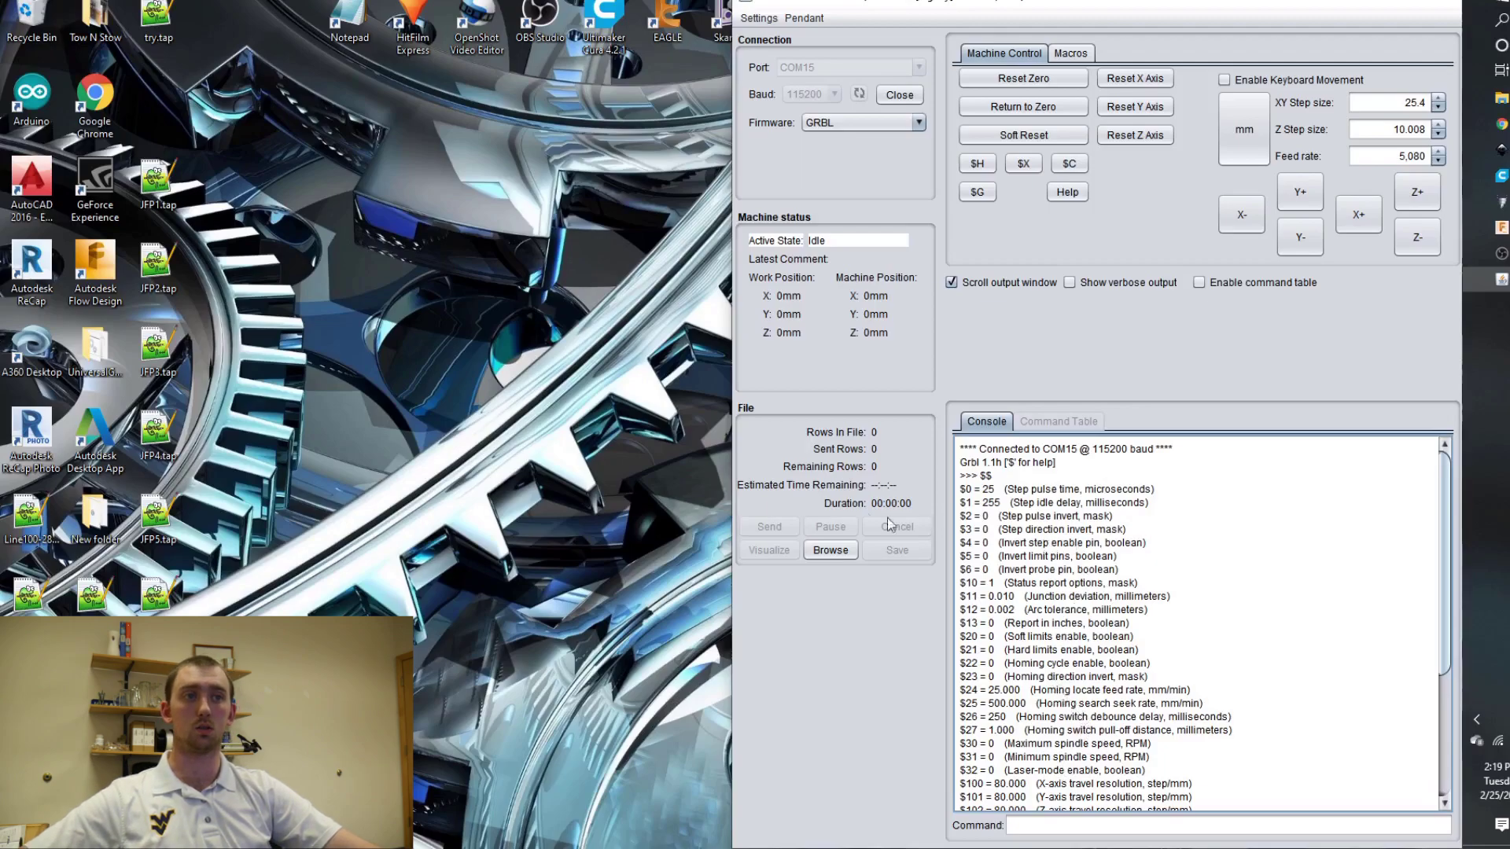
Step: Load try.tap from the Desktop into Universal Gcode Sender and visualize its toolpath
{"action": "left_click", "coordinate": [829, 551]}
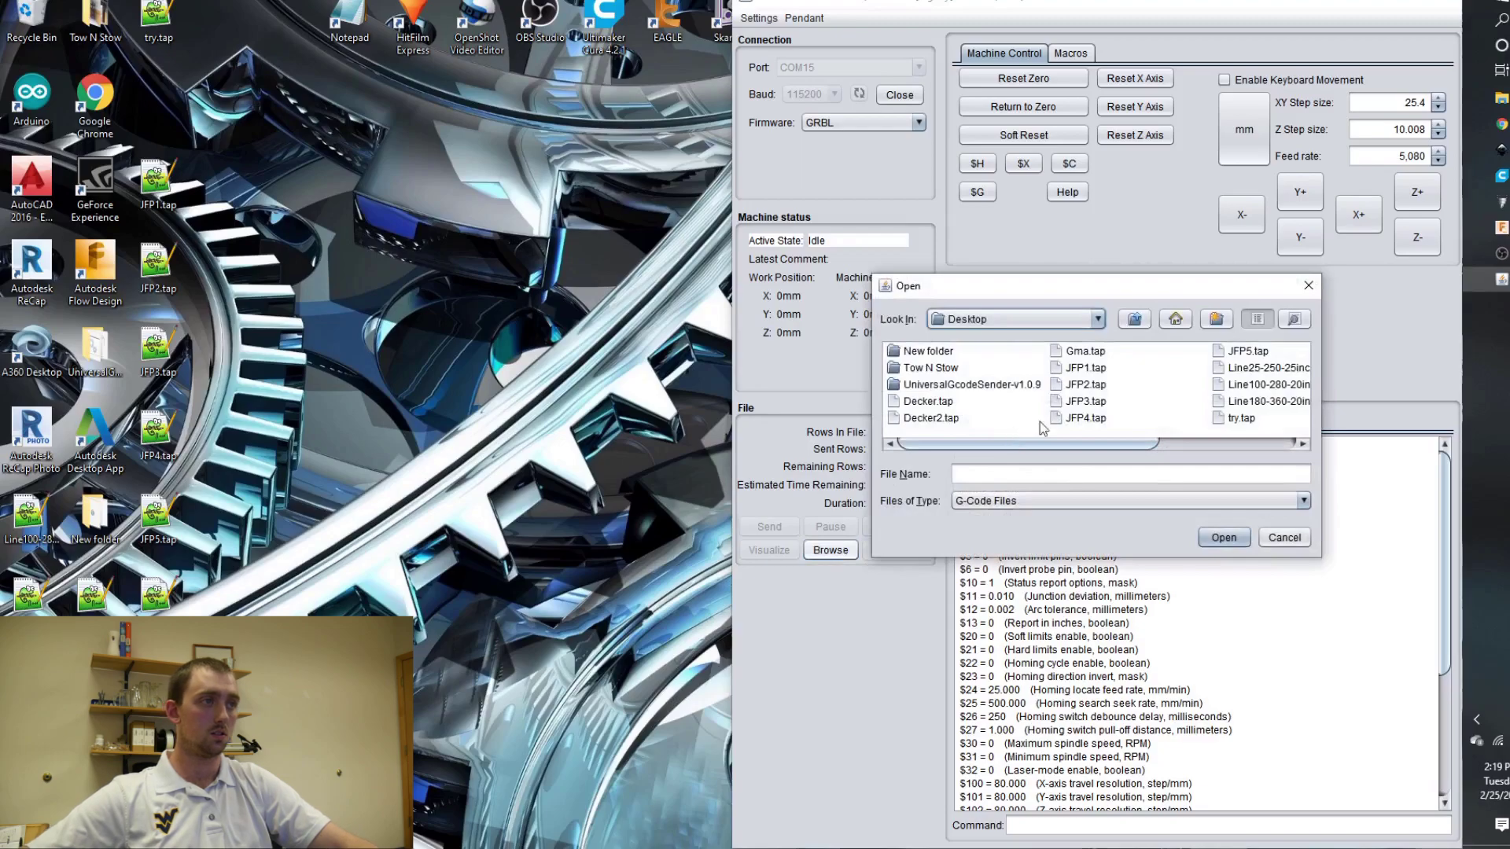
{"action": "left_click", "coordinate": [1250, 417]}
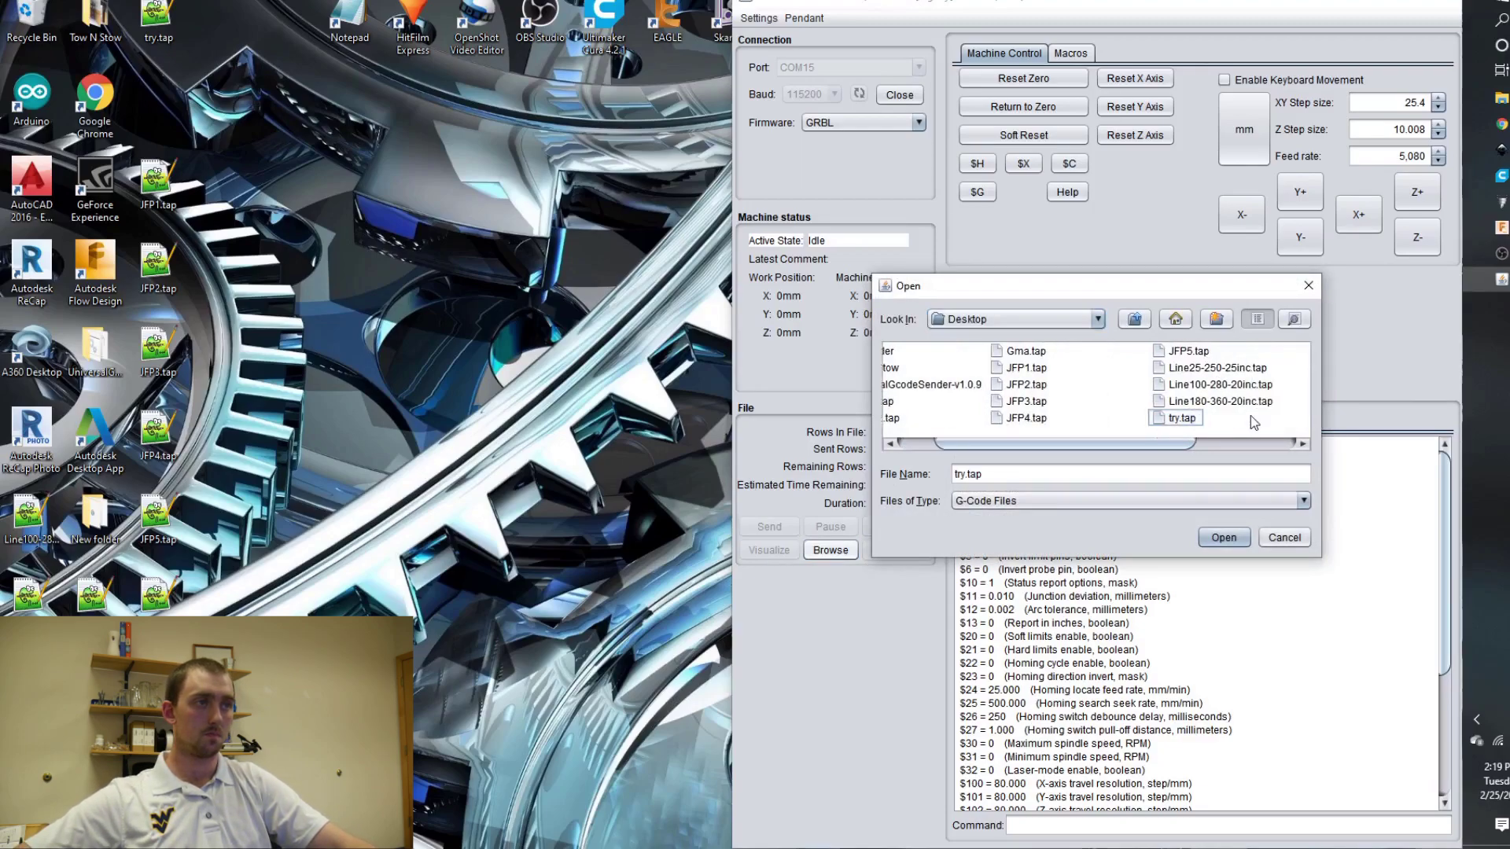
{"action": "double_click", "coordinate": [1191, 419]}
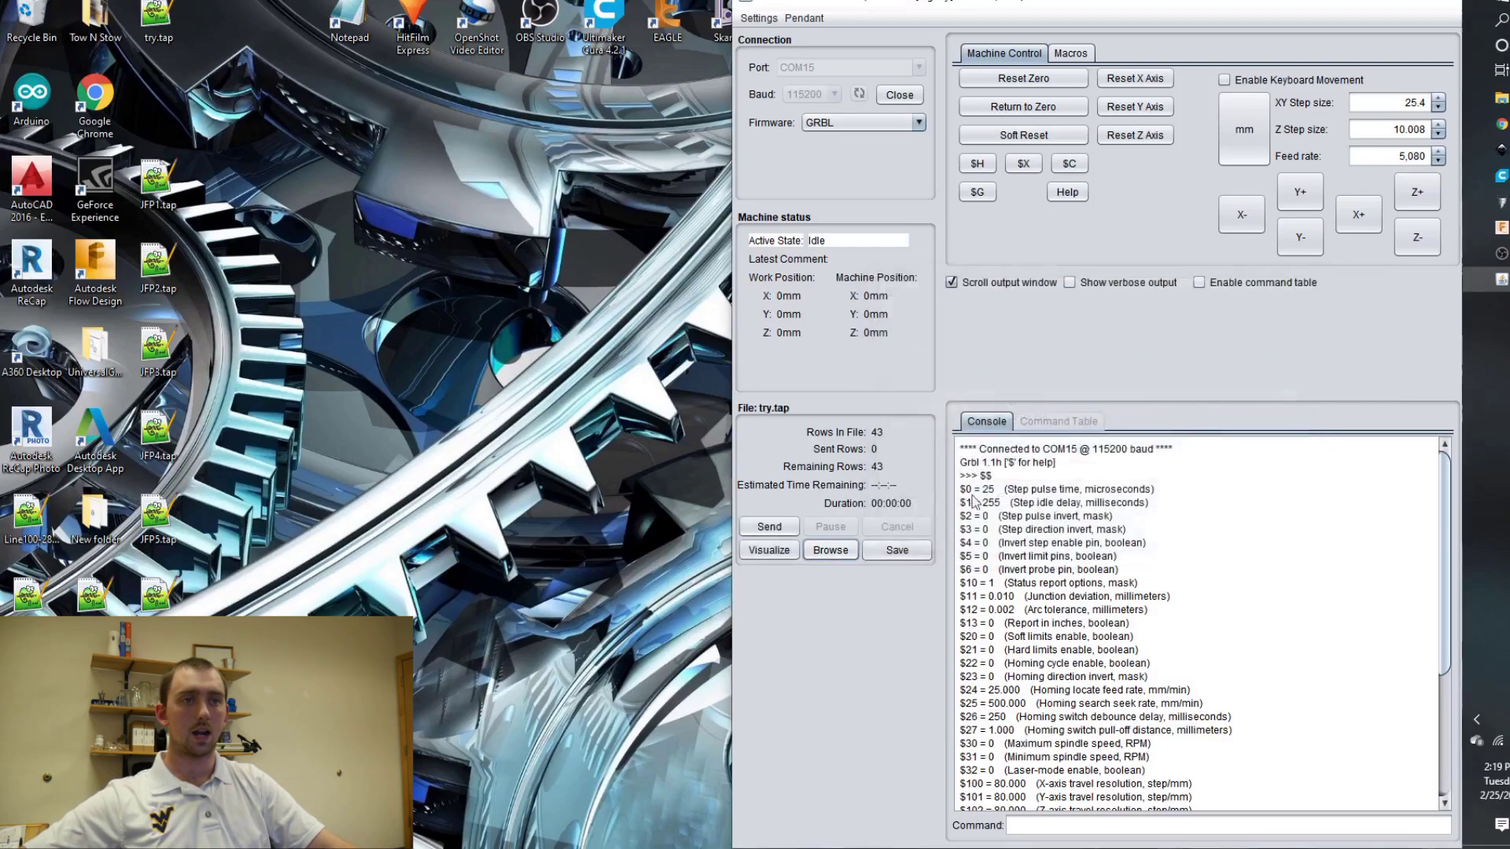
{"action": "left_click", "coordinate": [760, 555]}
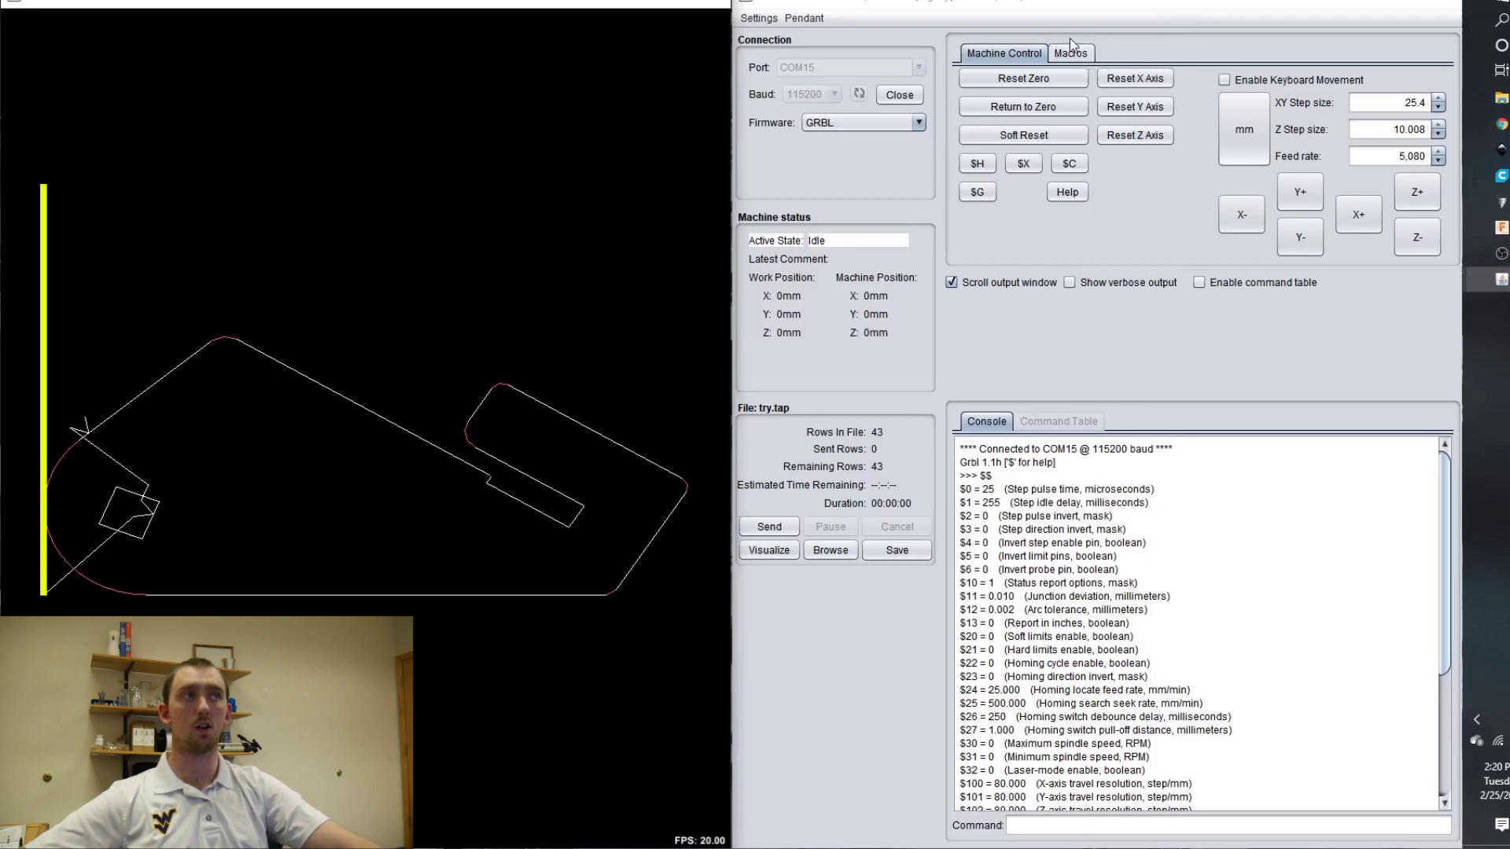
Step: Look at the macro definitions and return to the machine controls
{"action": "left_click", "coordinate": [1079, 58]}
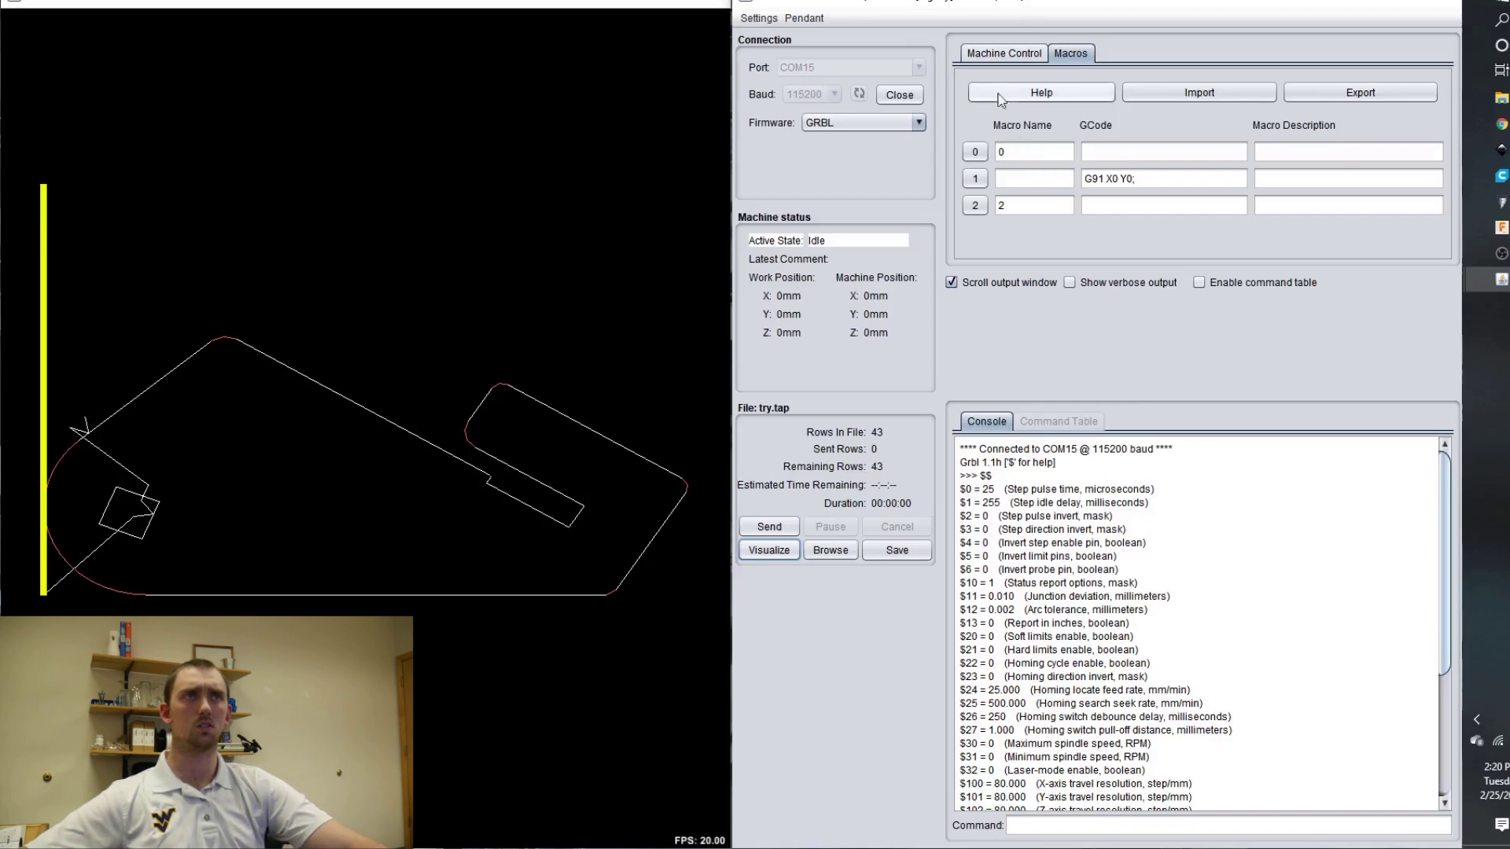
{"action": "left_click", "coordinate": [995, 59]}
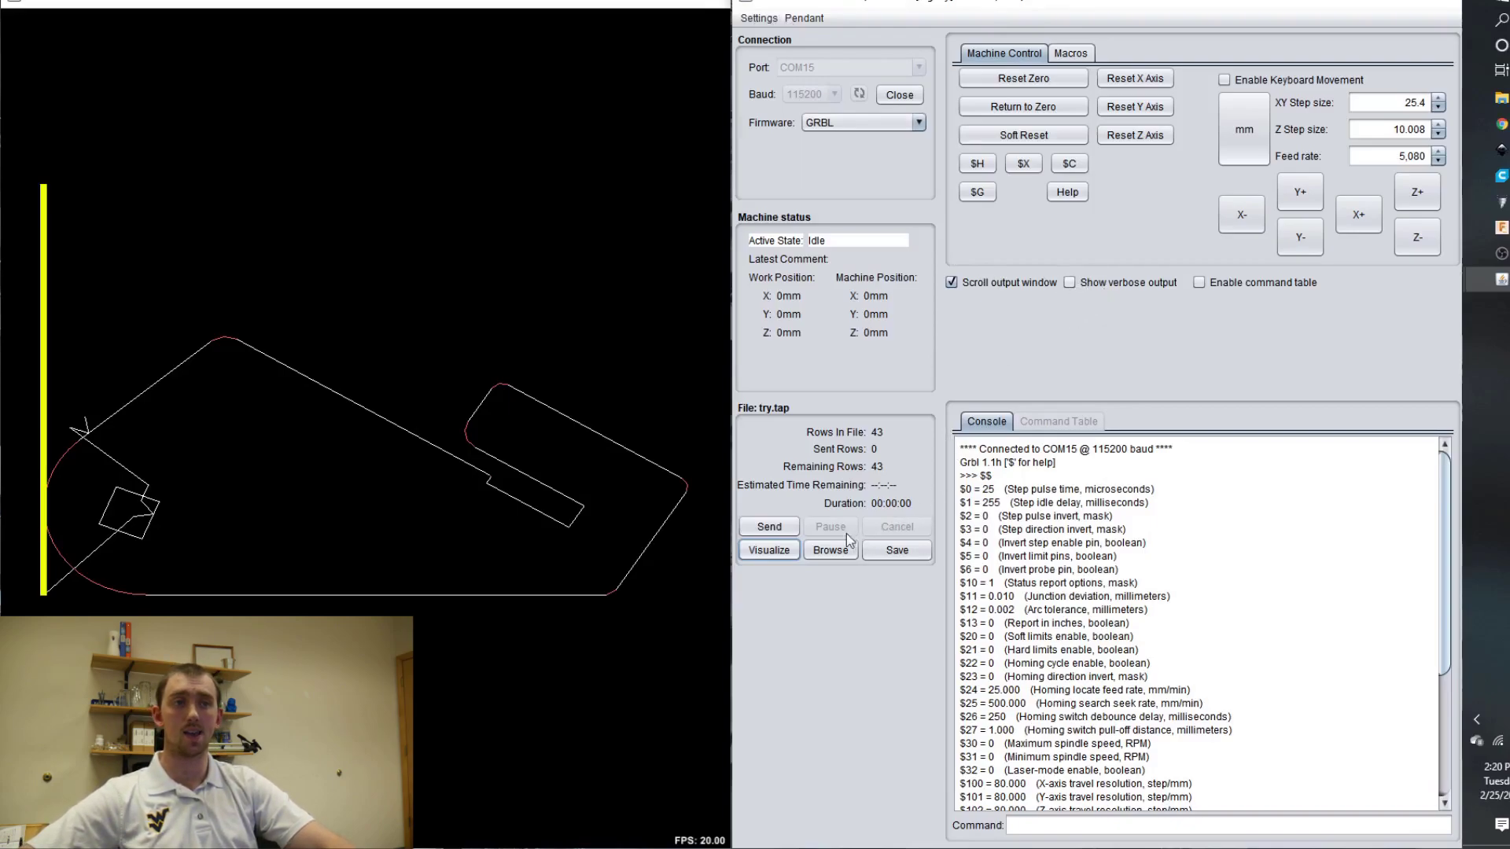
Step: Send try.tap to the machine, resume streaming past the unsupported G70 command and let the job run to completion
{"action": "left_click", "coordinate": [772, 529]}
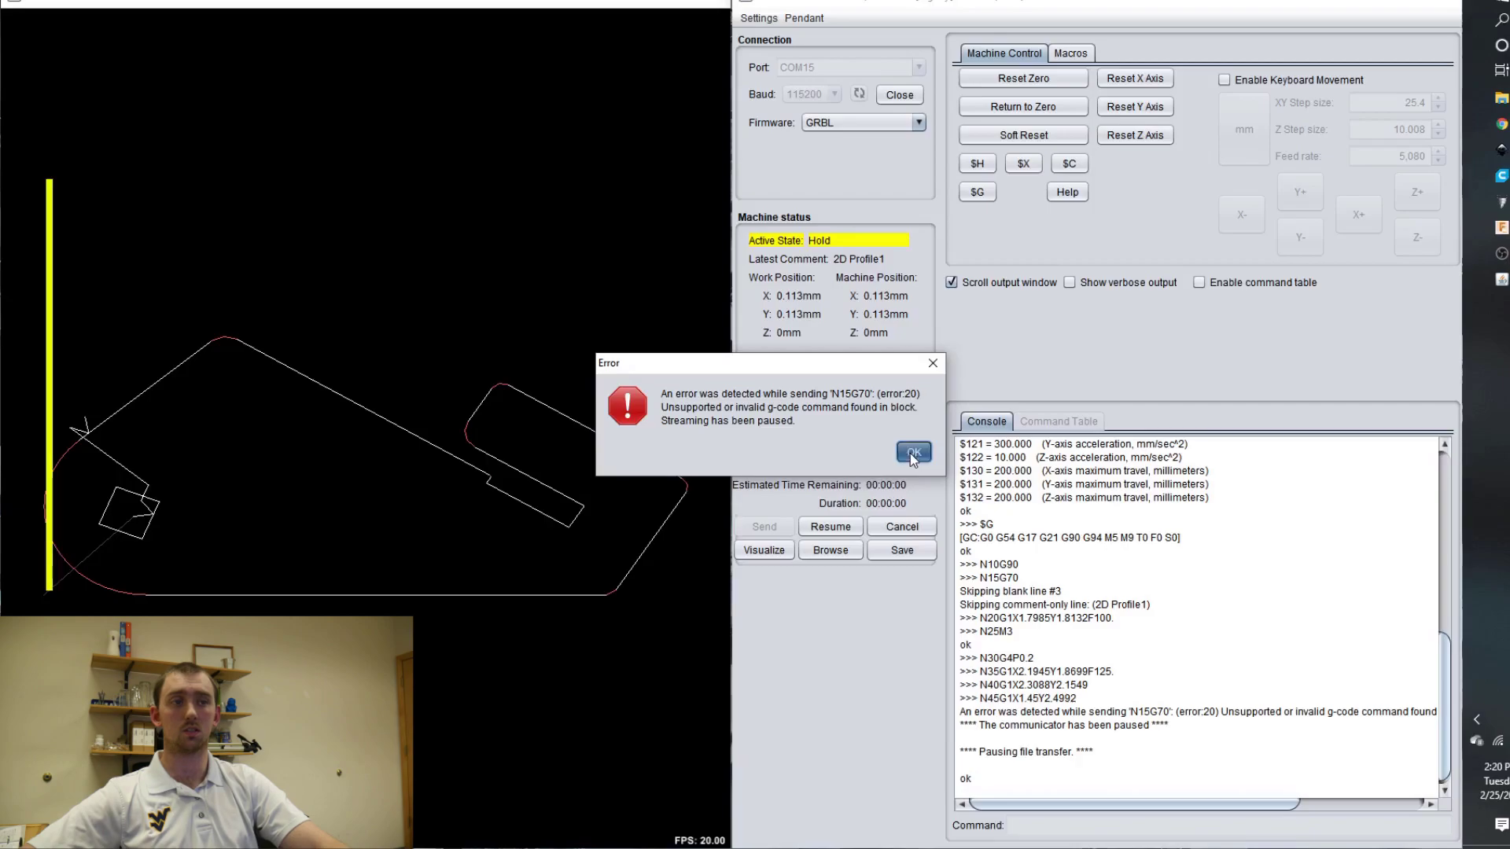
{"action": "left_click", "coordinate": [912, 453]}
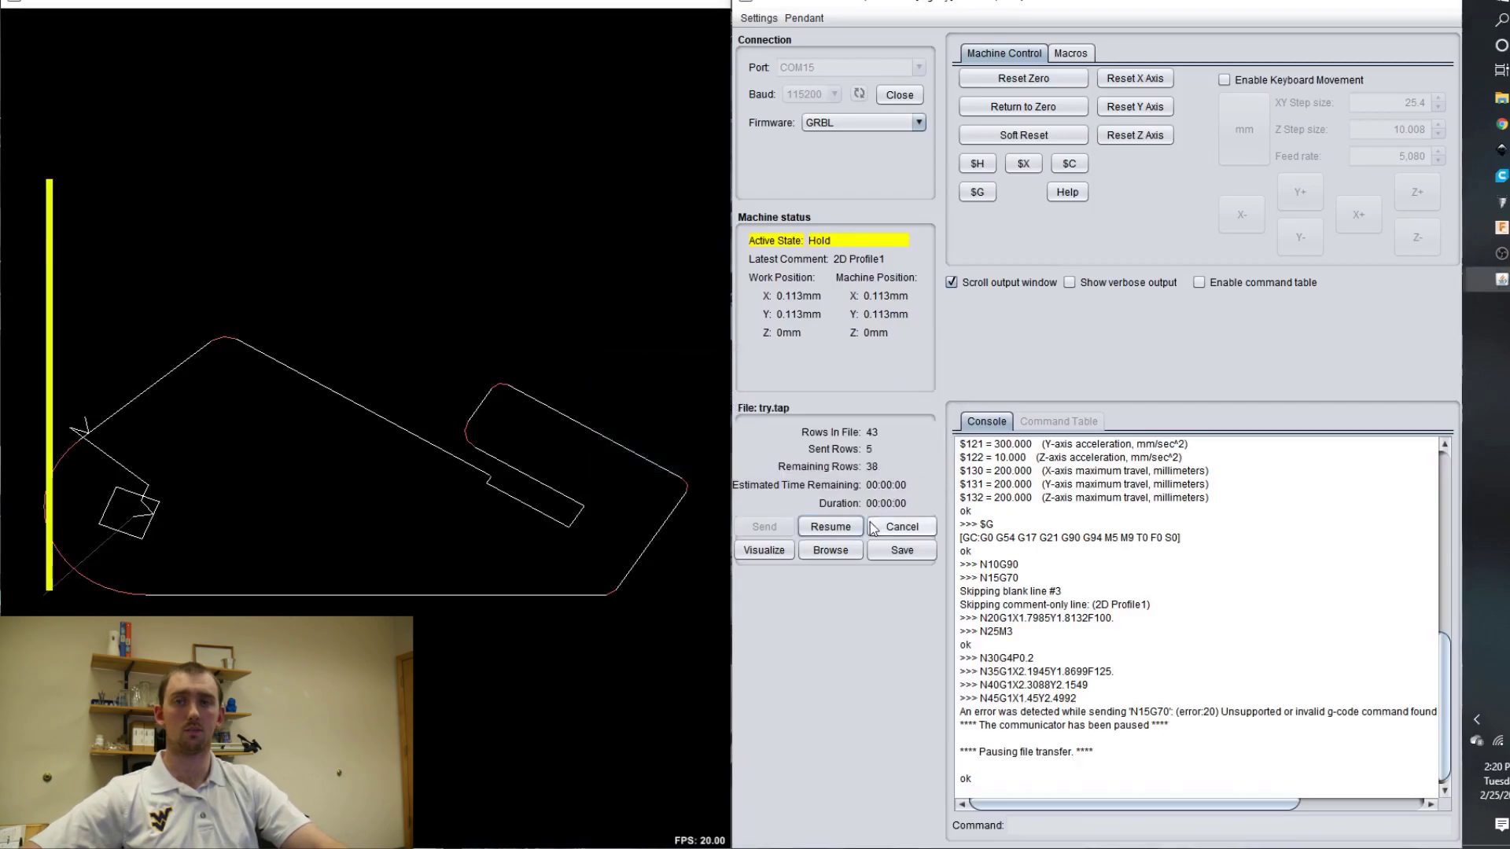
{"action": "left_click", "coordinate": [840, 527]}
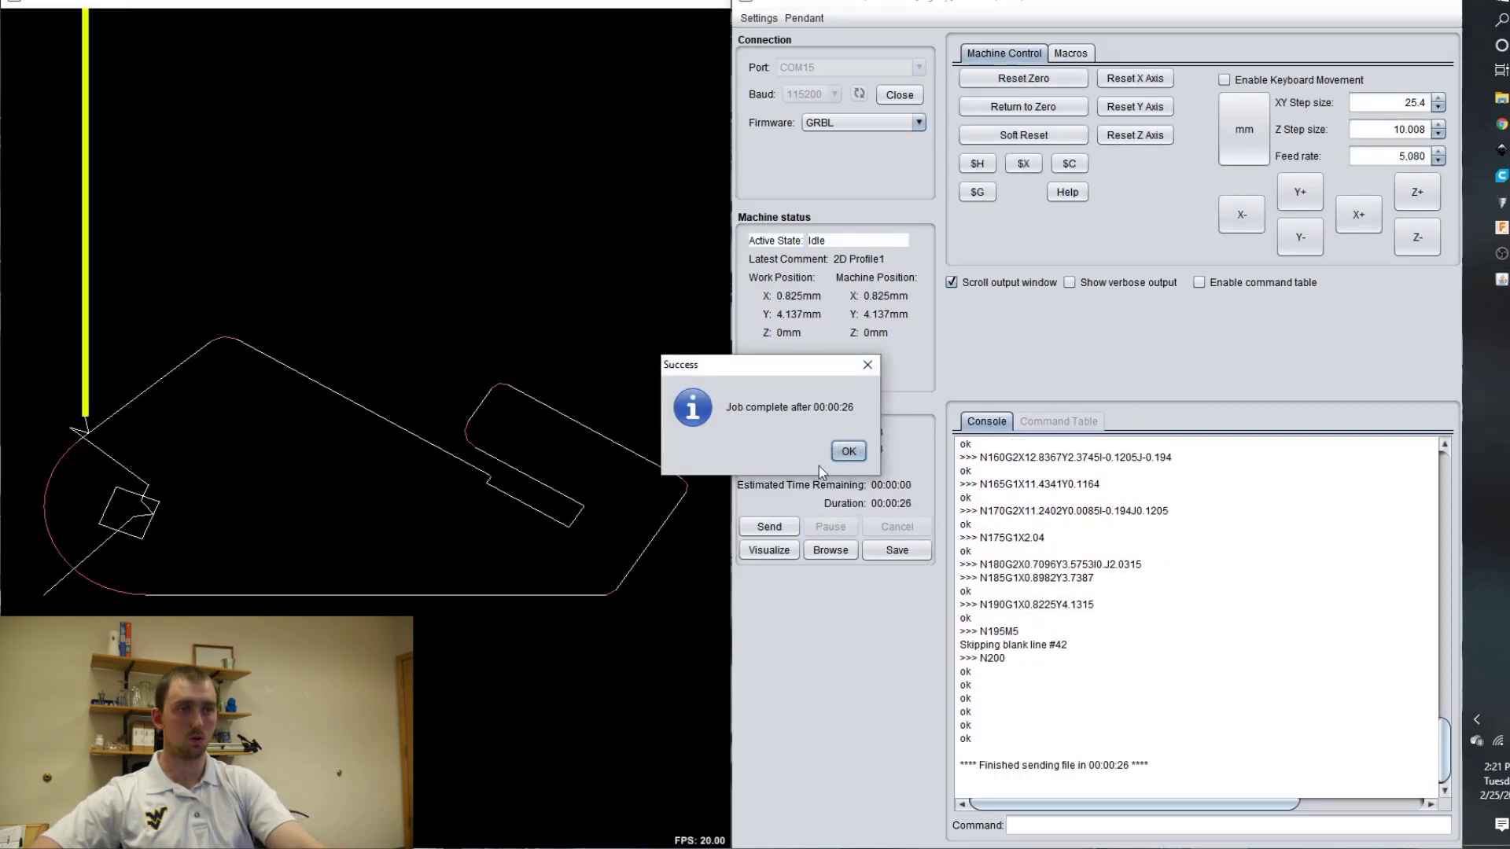
{"action": "left_click", "coordinate": [849, 452]}
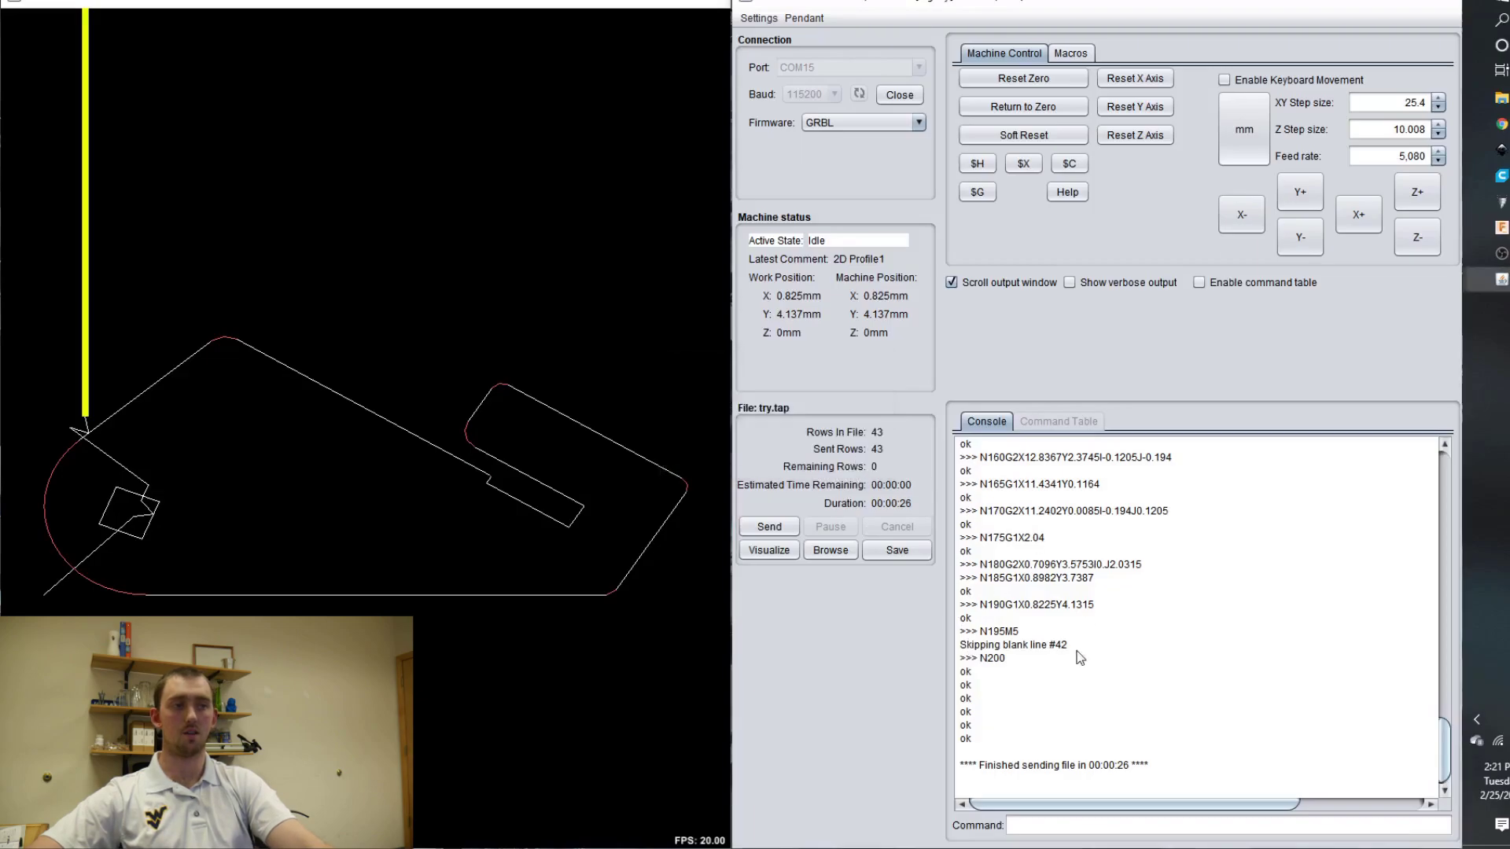
Step: Examine the sent G-code in the console for the M3 torch-on, pierce delay and M5 torch-off commands
{"action": "left_click_drag", "start_coordinate": [1020, 632], "coordinate": [1007, 634]}
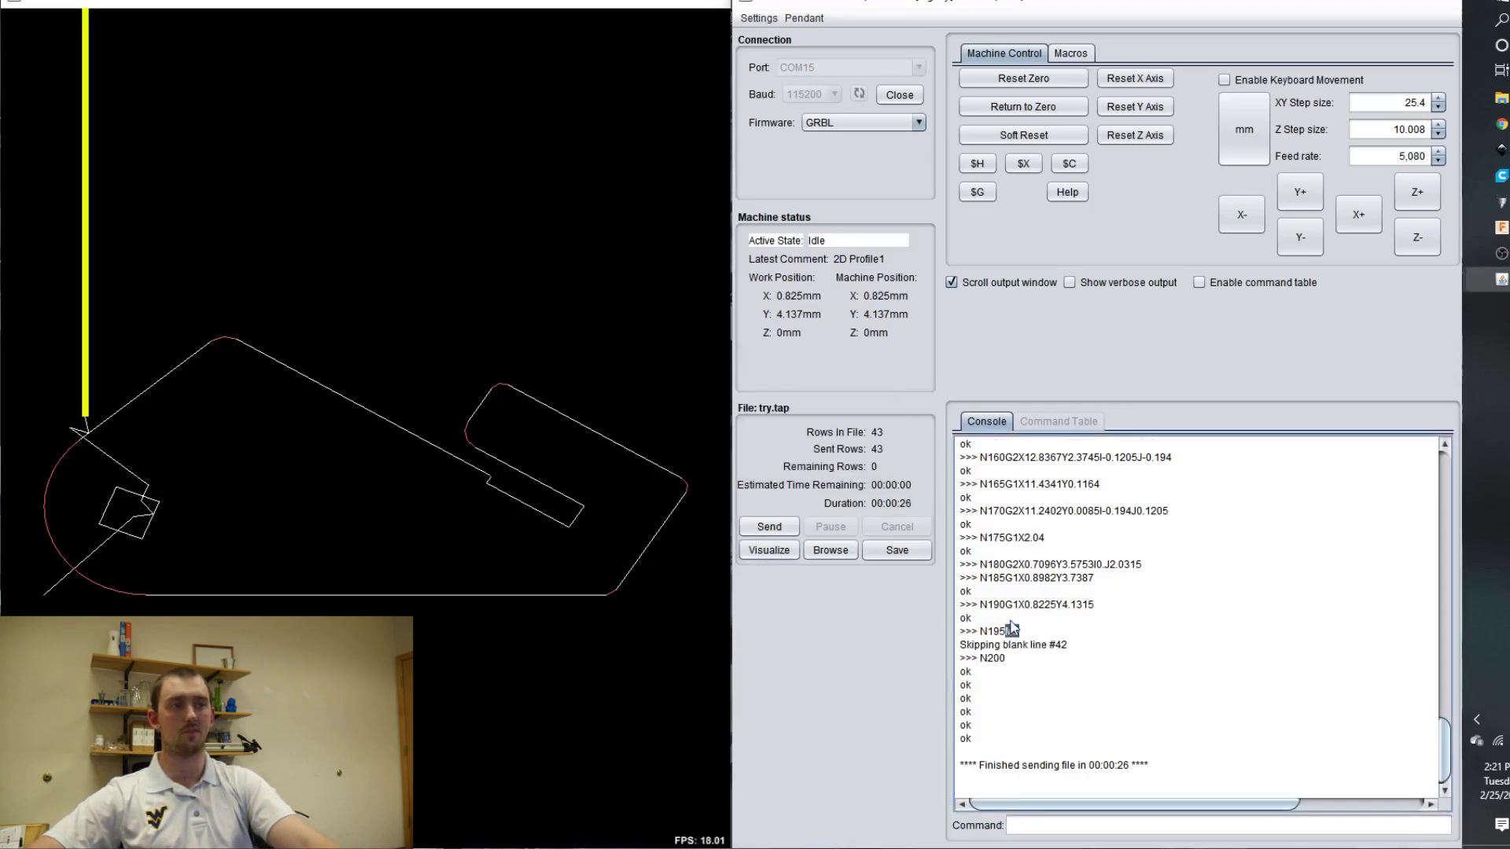
{"action": "scroll", "coordinate": [1012, 627], "scroll_direction": "up", "scroll_amount": 10}
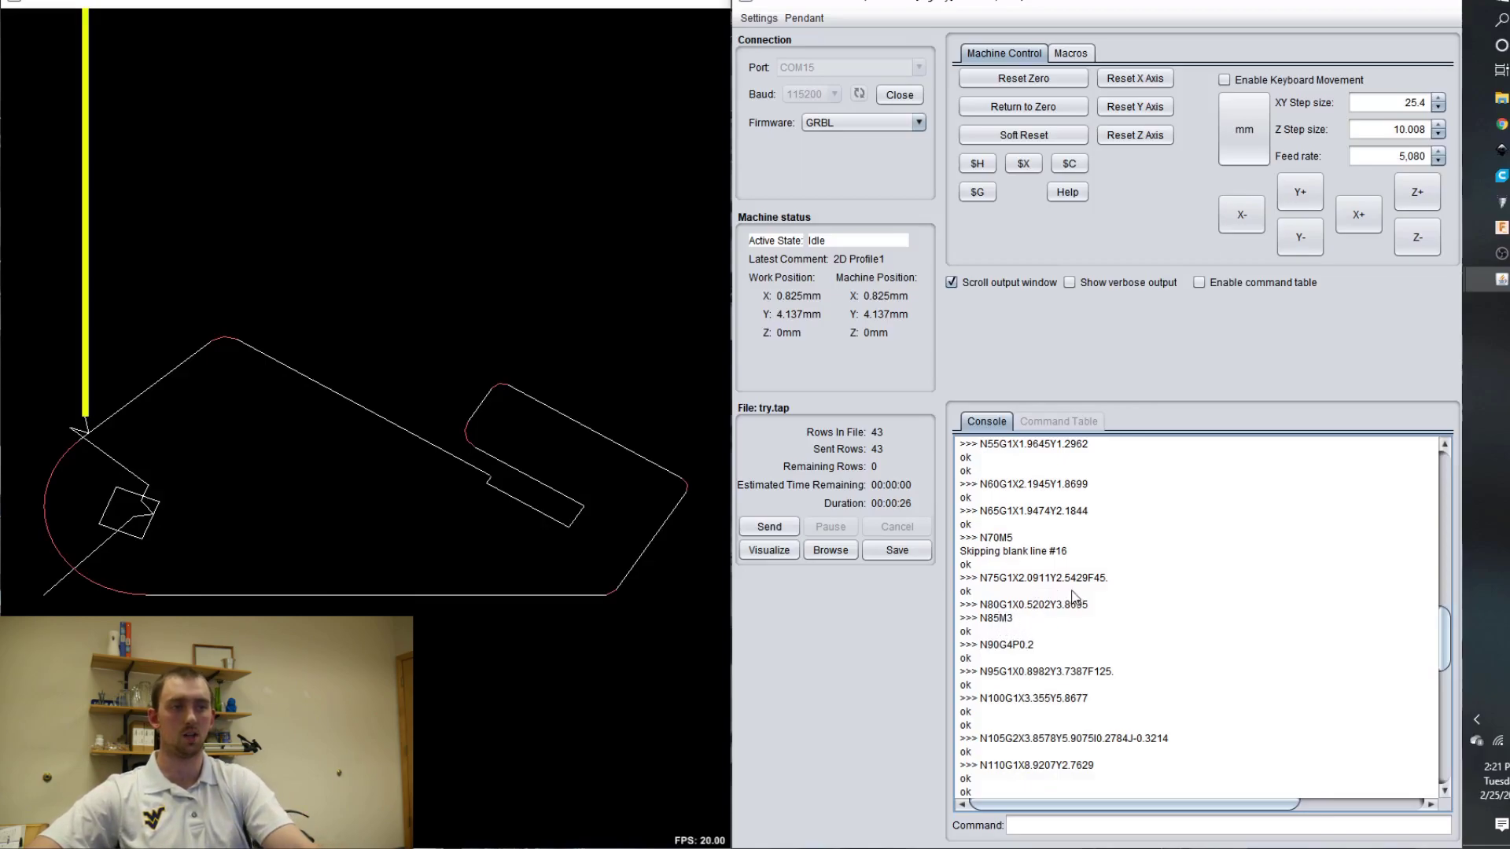
{"action": "scroll", "coordinate": [1040, 629], "scroll_direction": "down", "scroll_amount": 3}
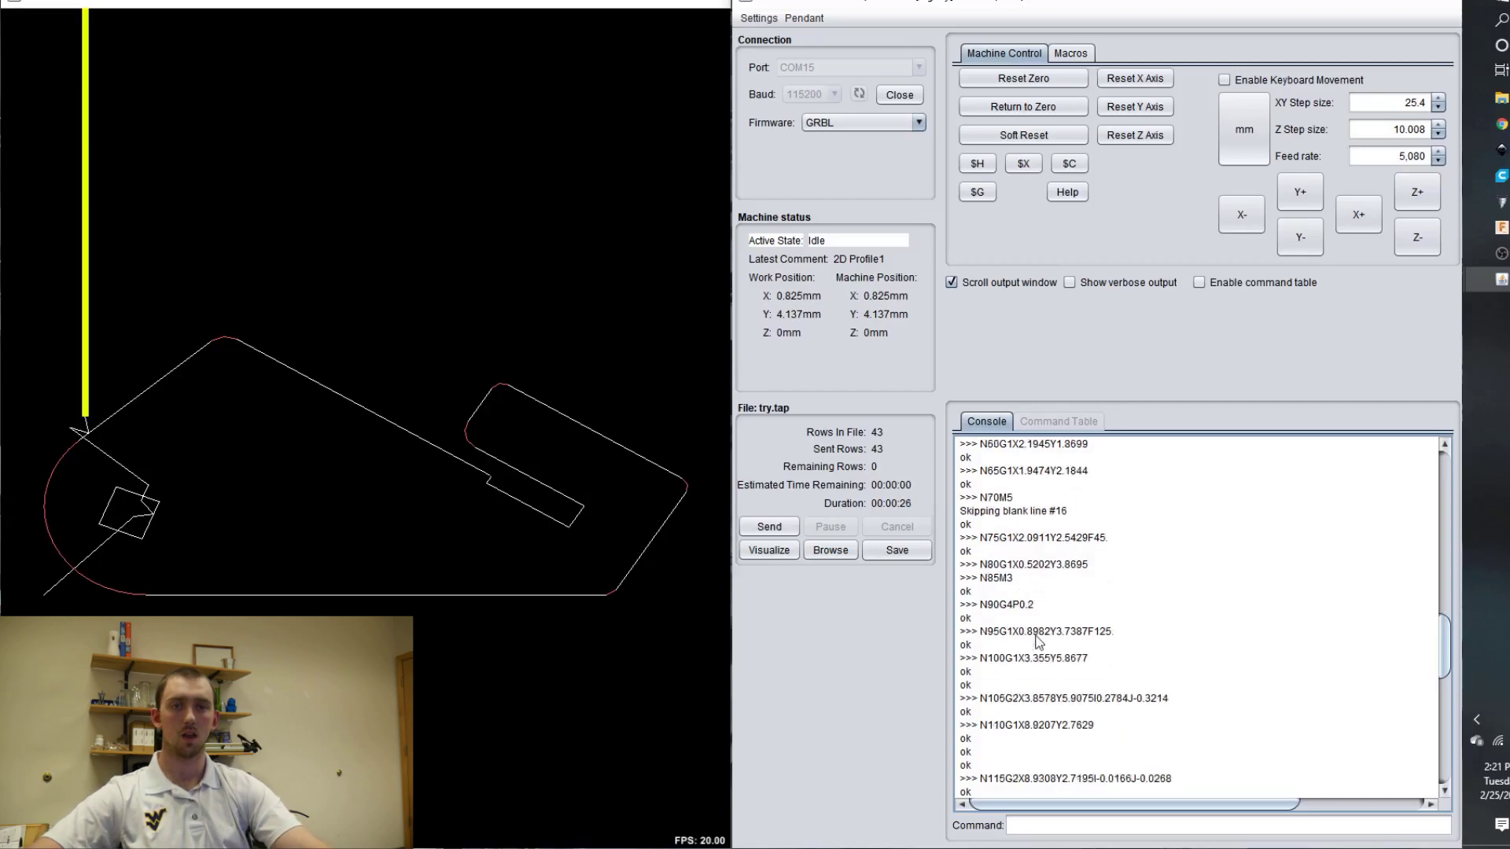